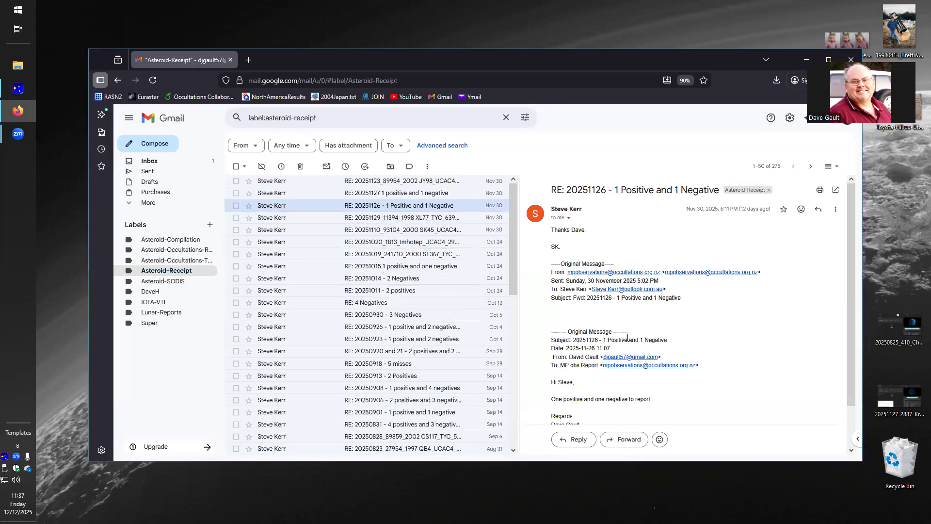
Step: Read through the 20251126 report receipt e-mail, including the quoted original message, and minimize the mail window
scroll(624, 361, down, 2)
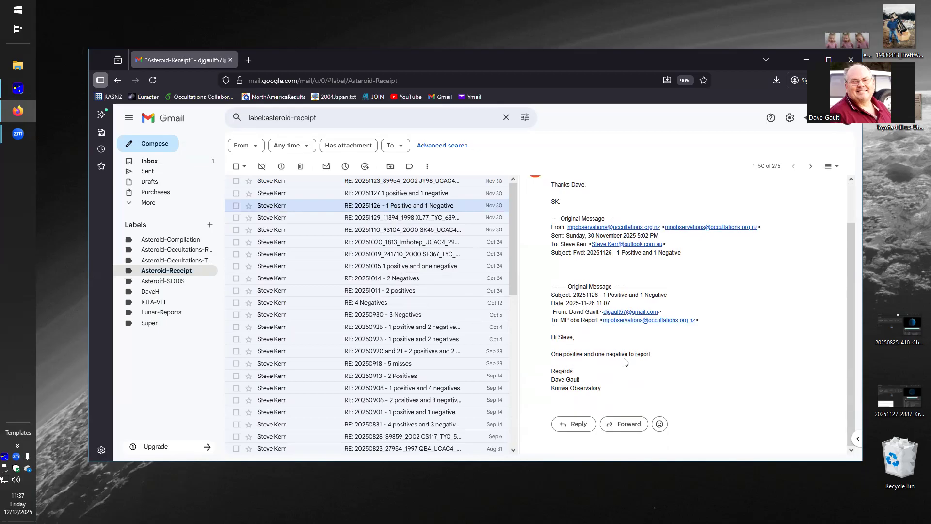
scroll(627, 352, up, 2)
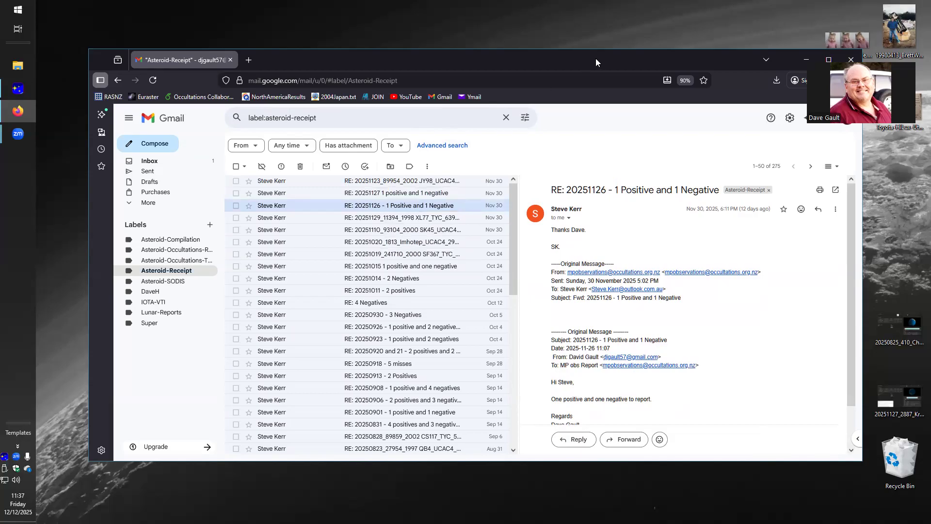
click(806, 59)
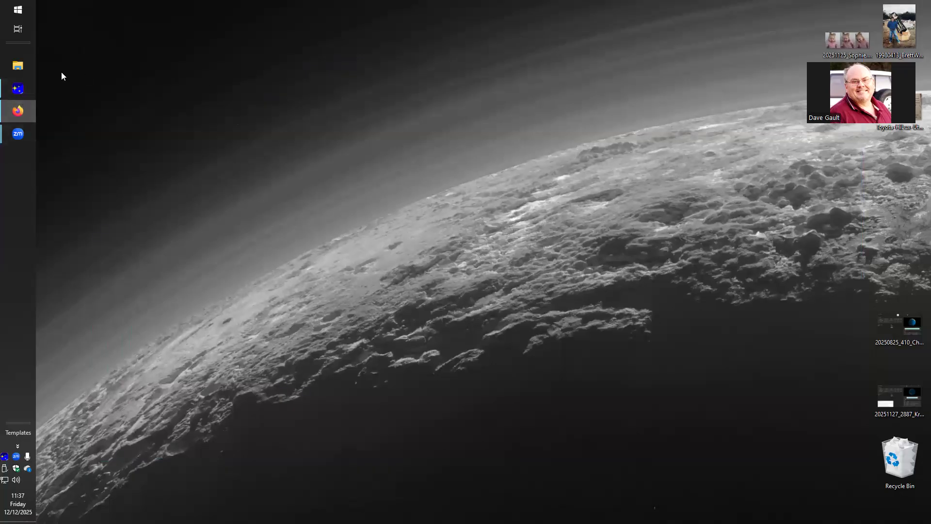
Step: Open File Explorer, switch to Microsoft Edge, and open the TTOA website's Minor Planet results for 2025
click(22, 68)
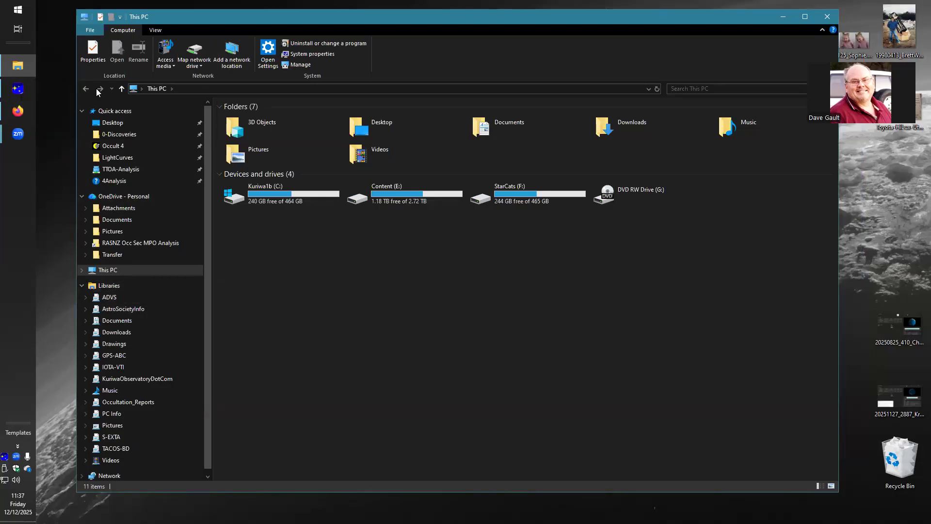
click(17, 10)
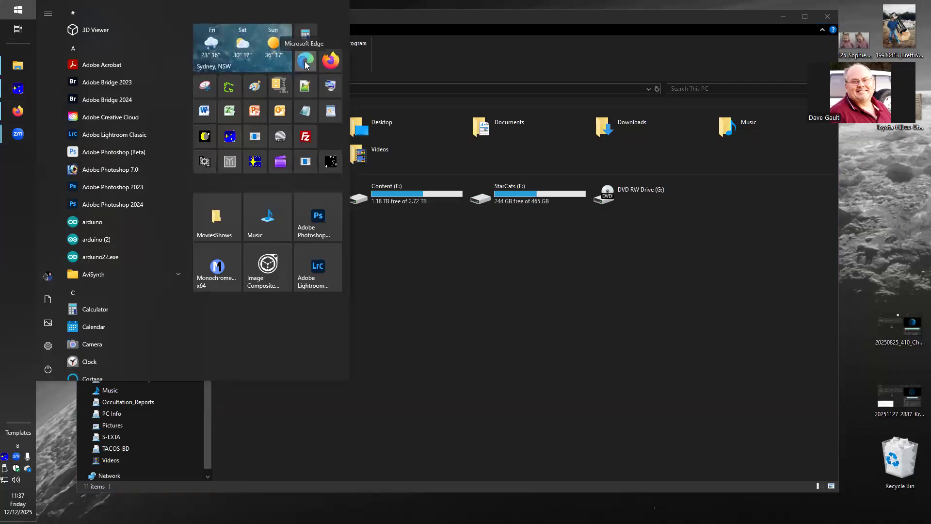
click(305, 60)
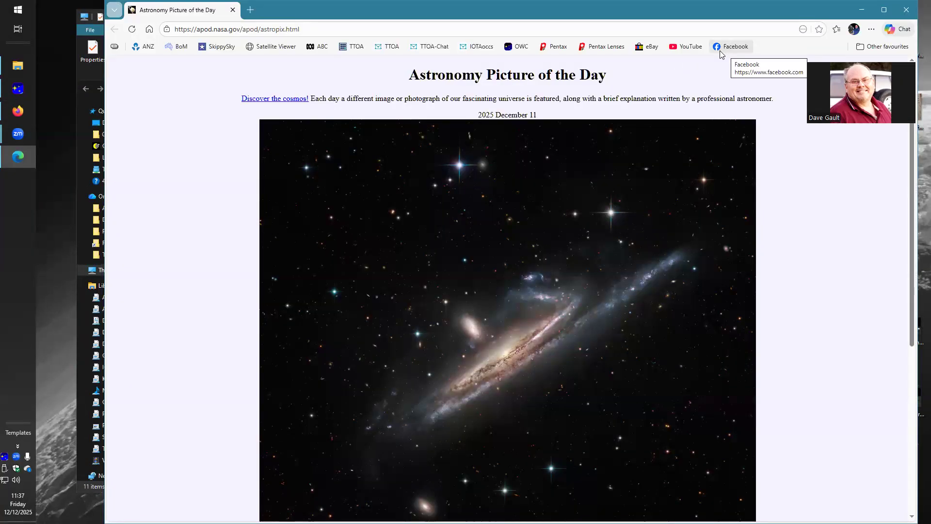
click(355, 49)
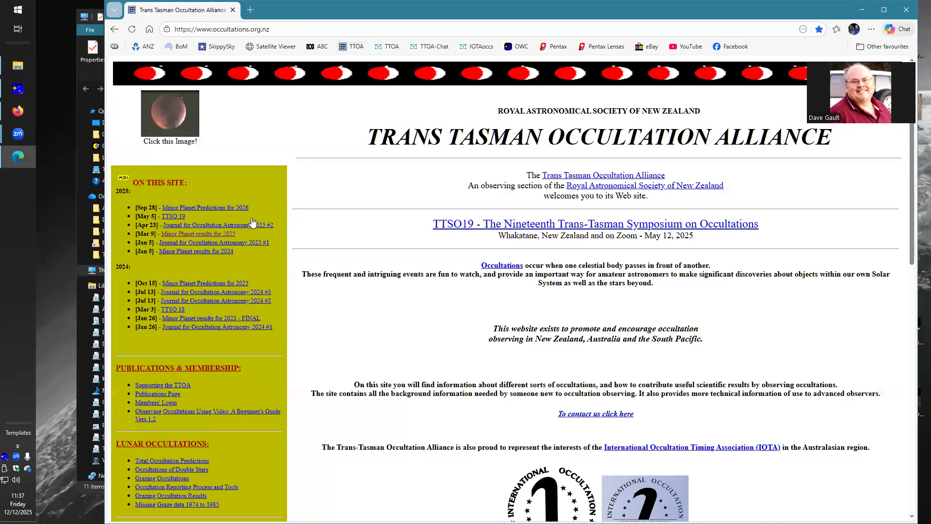
click(198, 234)
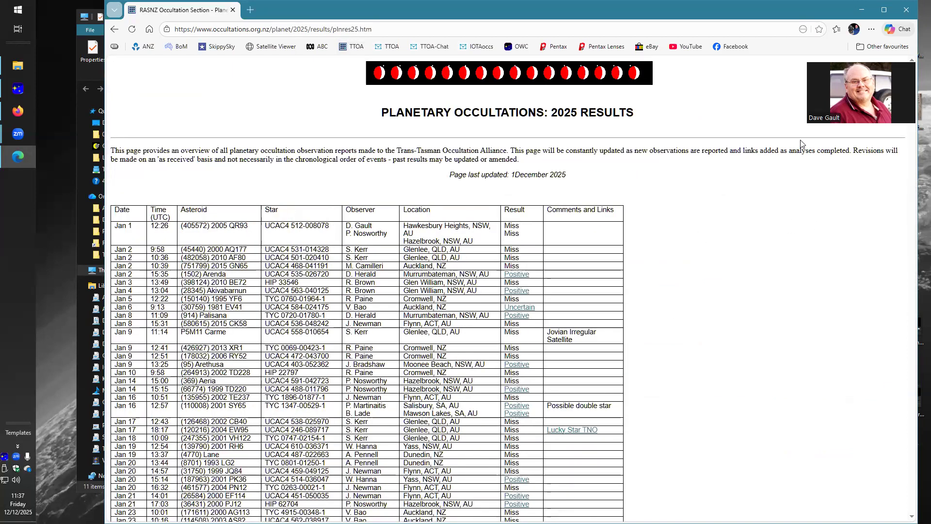
Step: Examine the 2025 planetary occultation results table through to the late-November entries at its end
scroll(911, 265, down, 8)
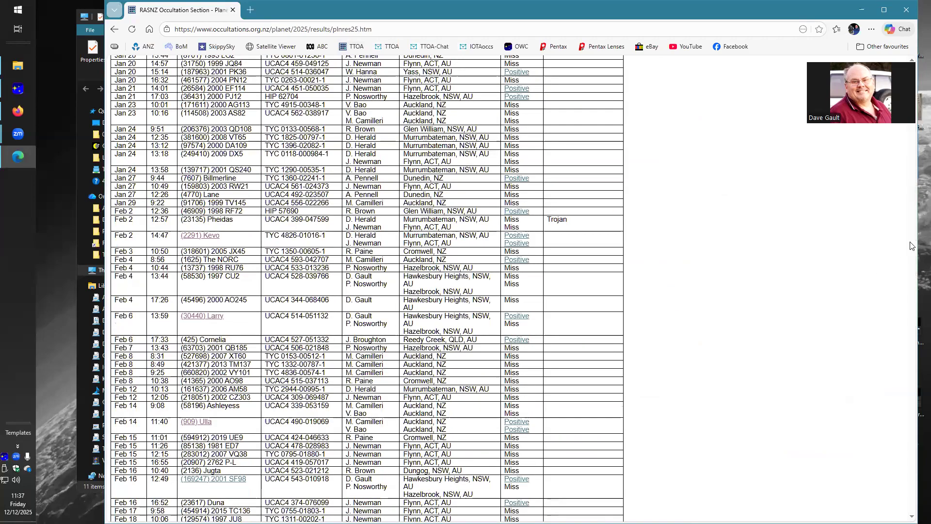
scroll(911, 294, down, 1)
scroll(911, 315, down, 10)
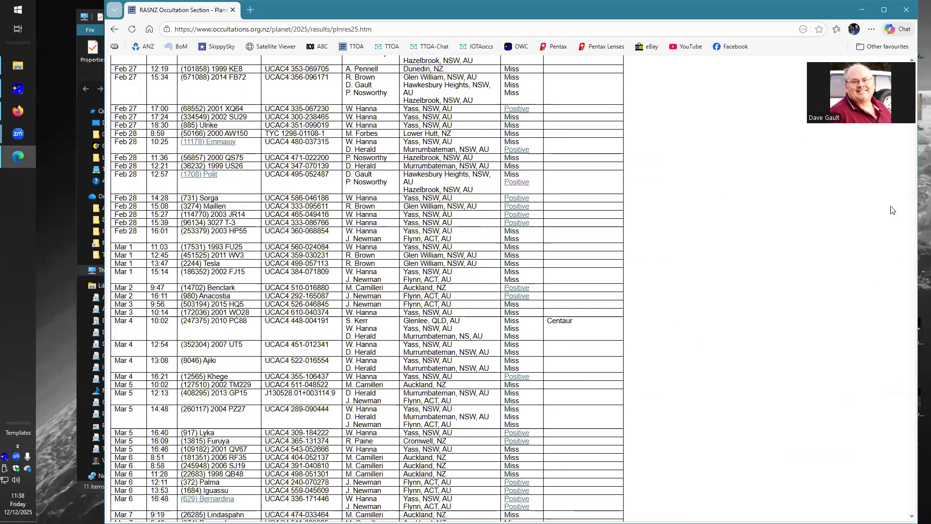
scroll(669, 253, down, 3)
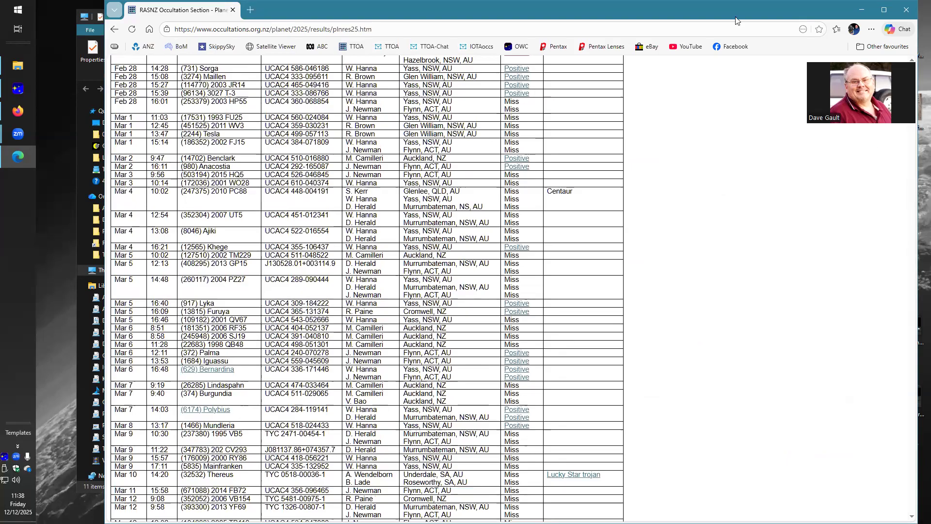
drag(736, 17, 696, 97)
drag(872, 185, 875, 503)
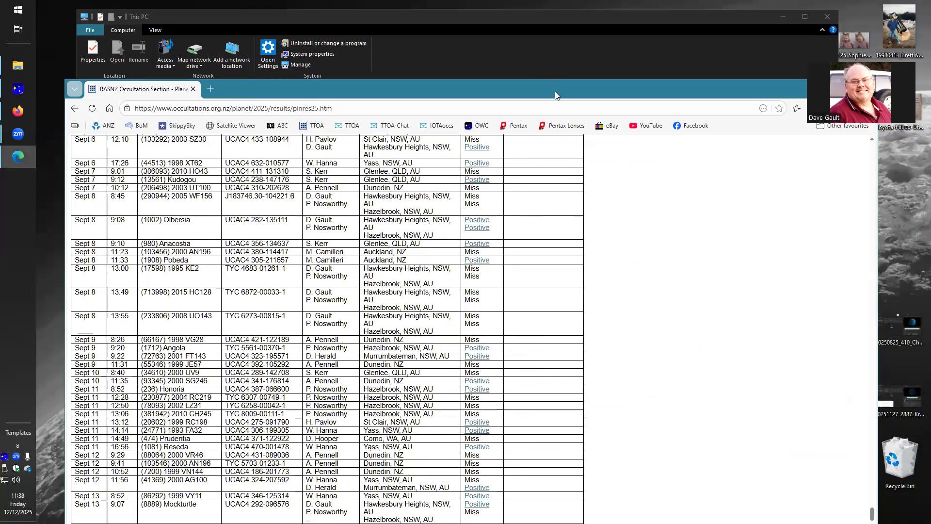
drag(555, 95, 568, 22)
scroll(131, 370, down, 15)
scroll(132, 370, down, 3)
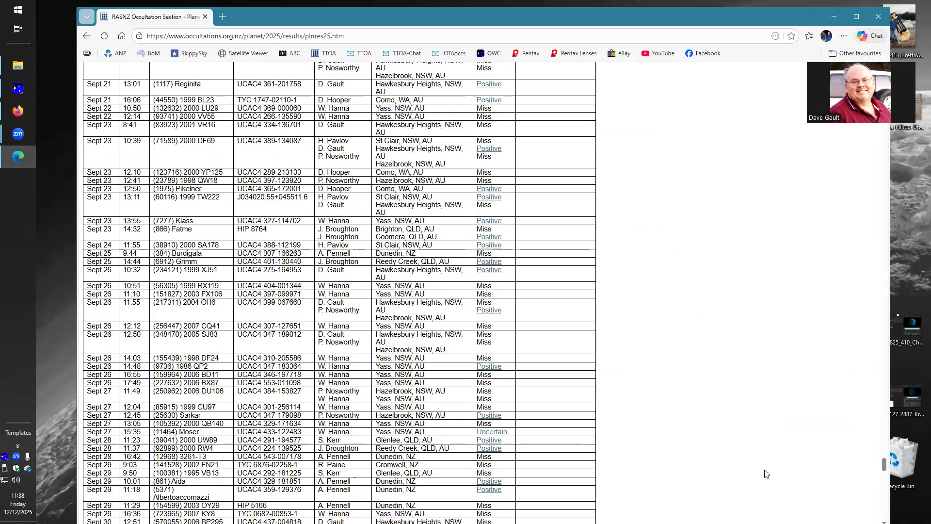
scroll(881, 456, down, 3)
drag(882, 464, 884, 513)
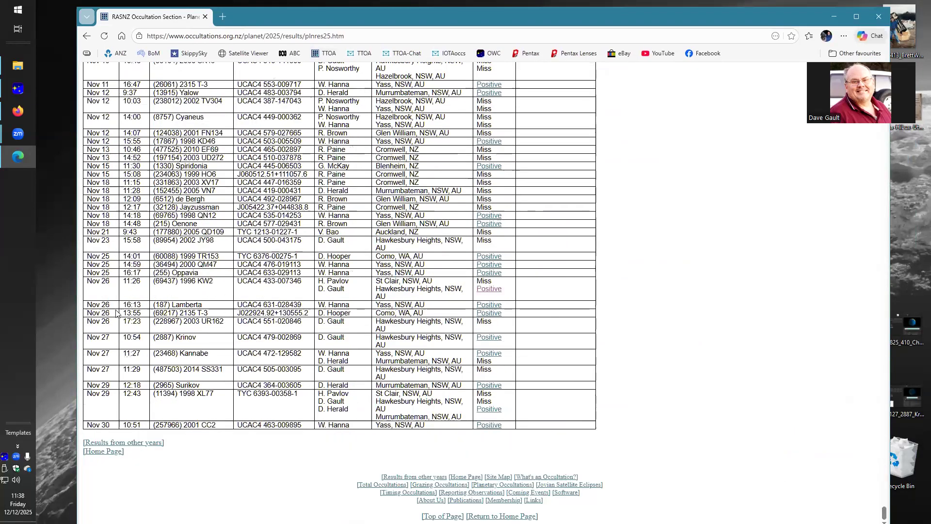
Step: Highlight the Nov 26 entry for (69437) 1996 KW2, view its Positive light curve, and close the browser
drag(86, 285, 100, 284)
drag(173, 281, 553, 294)
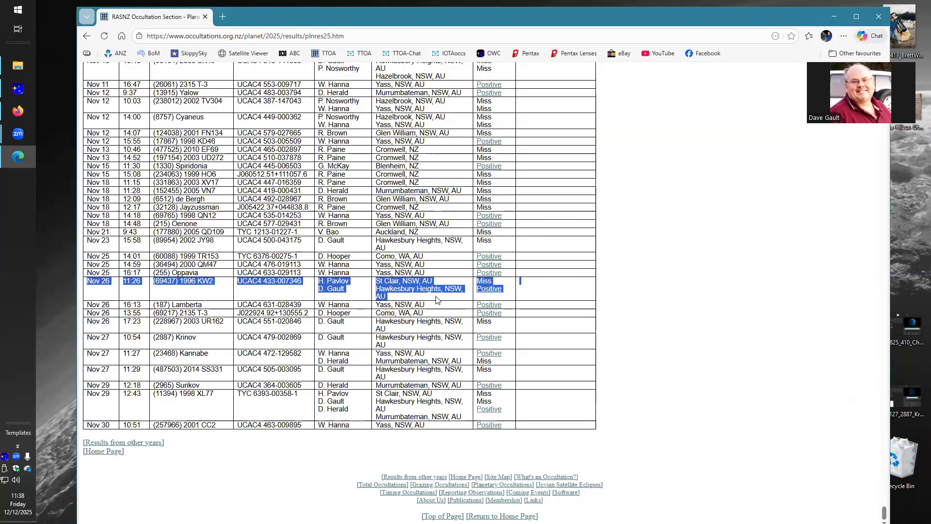
click(537, 294)
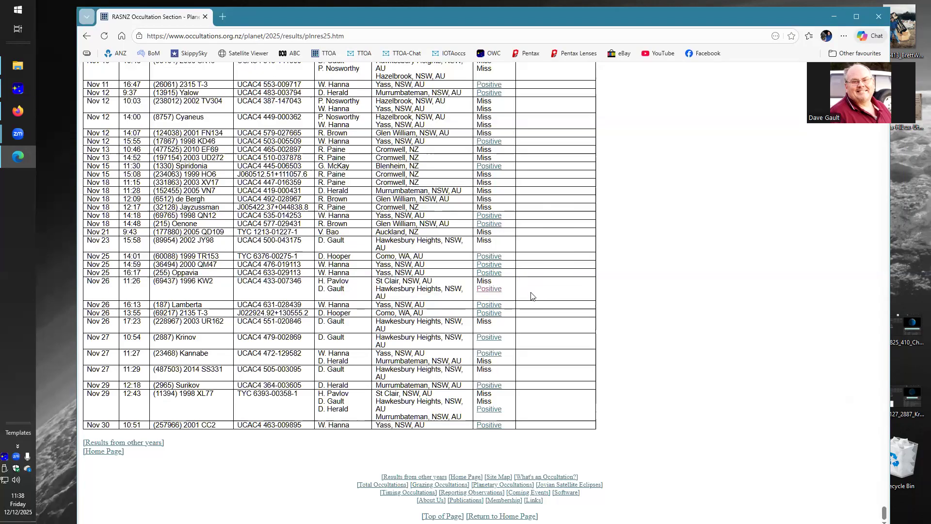
click(489, 289)
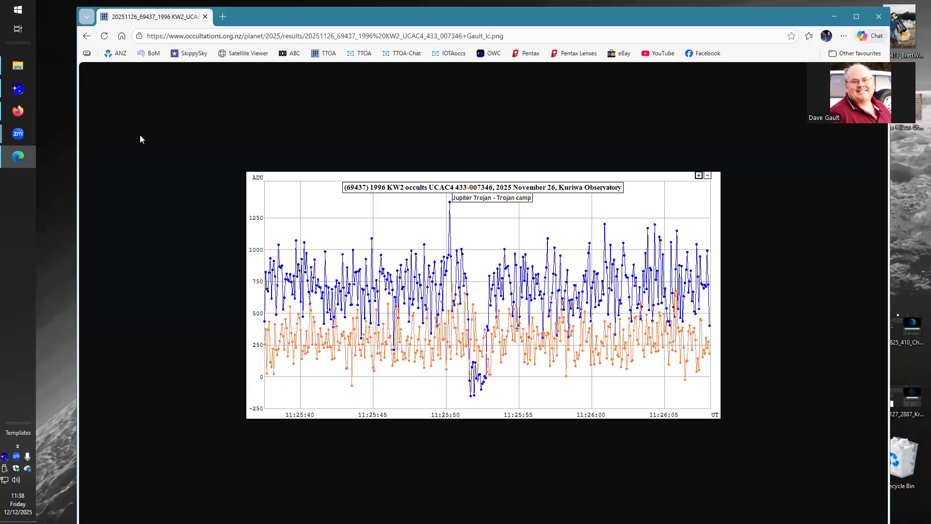
click(86, 36)
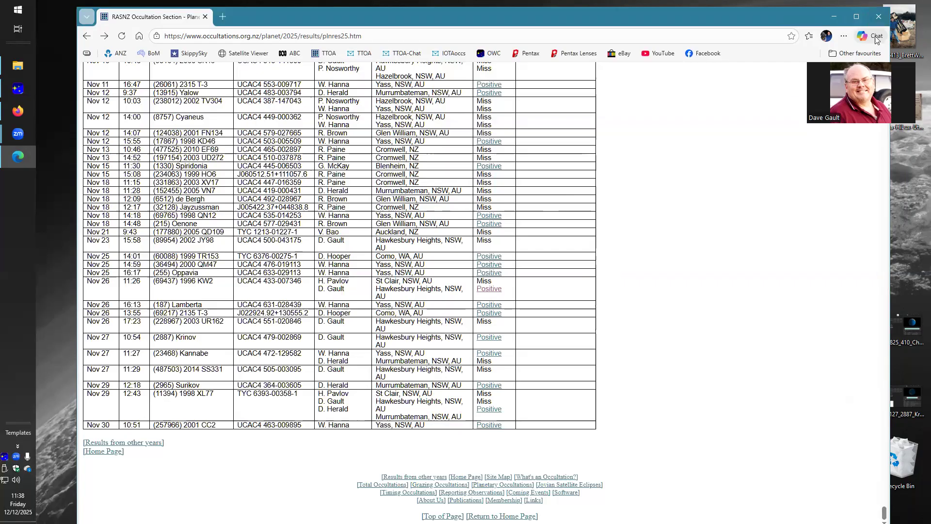
click(877, 18)
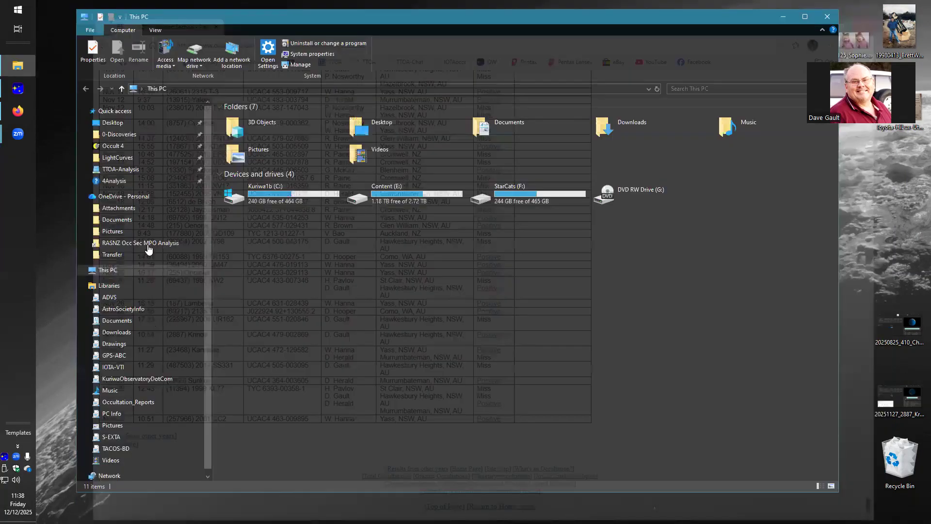
Step: Open the 20251126_69437-1996 KW2 folder inside 202511 of the RASNZ Occ Sec MPO Analysis folder
click(147, 244)
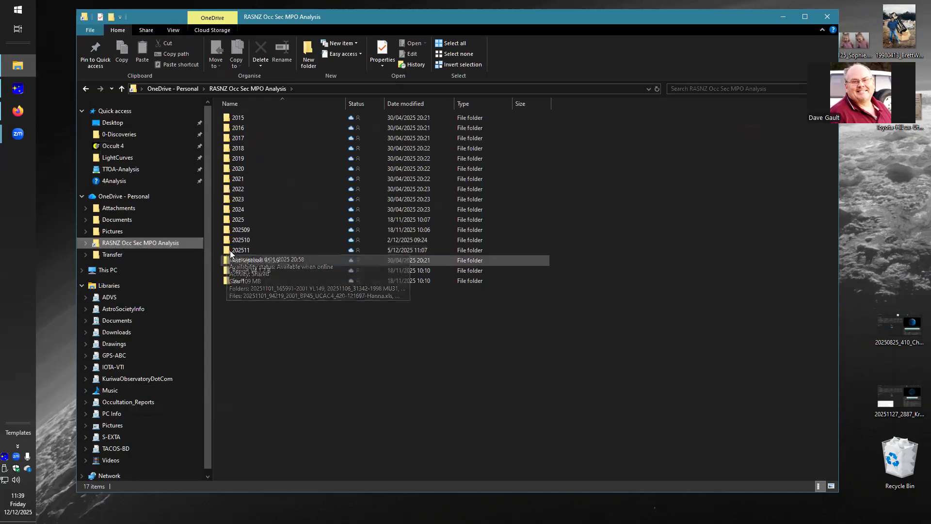
click(246, 250)
double_click(246, 250)
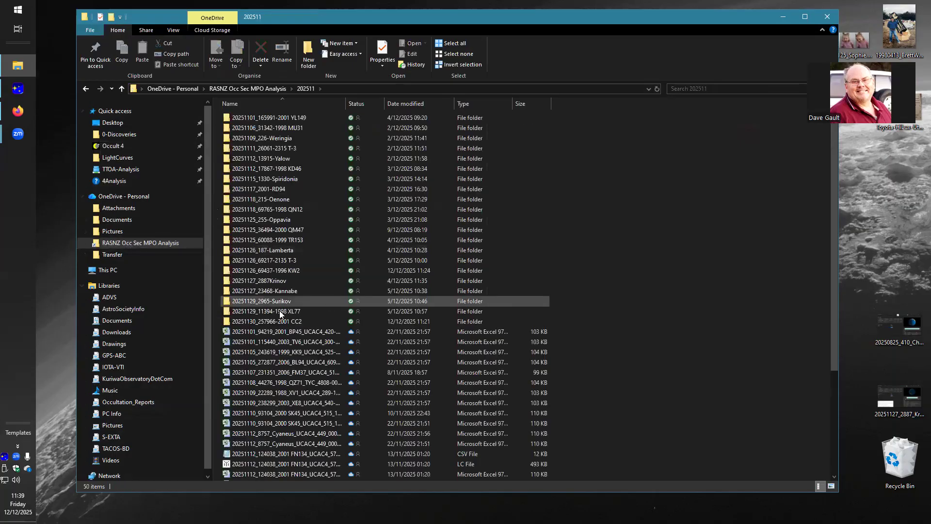
double_click(283, 271)
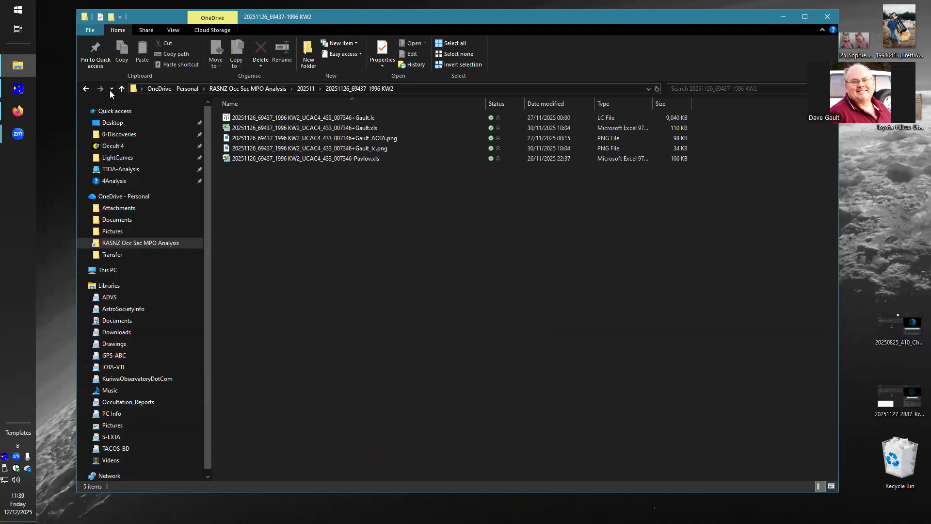
click(85, 89)
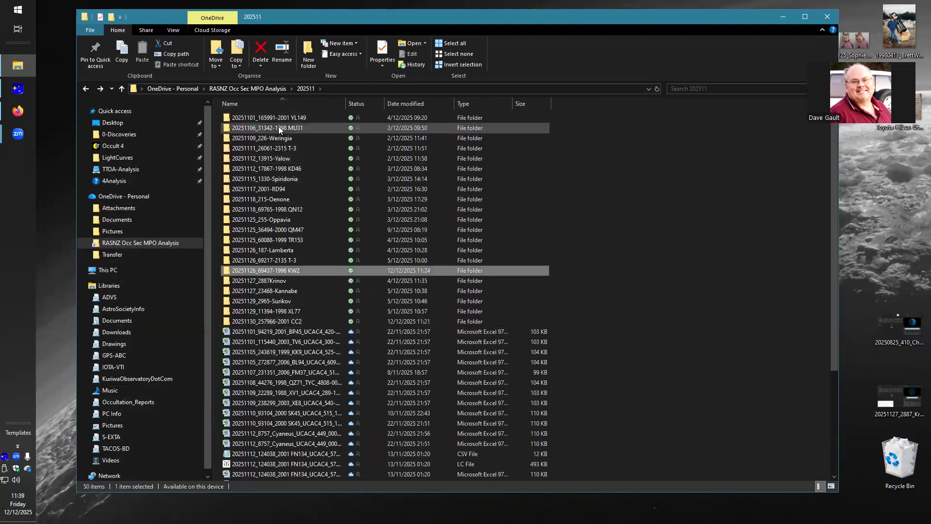
double_click(278, 270)
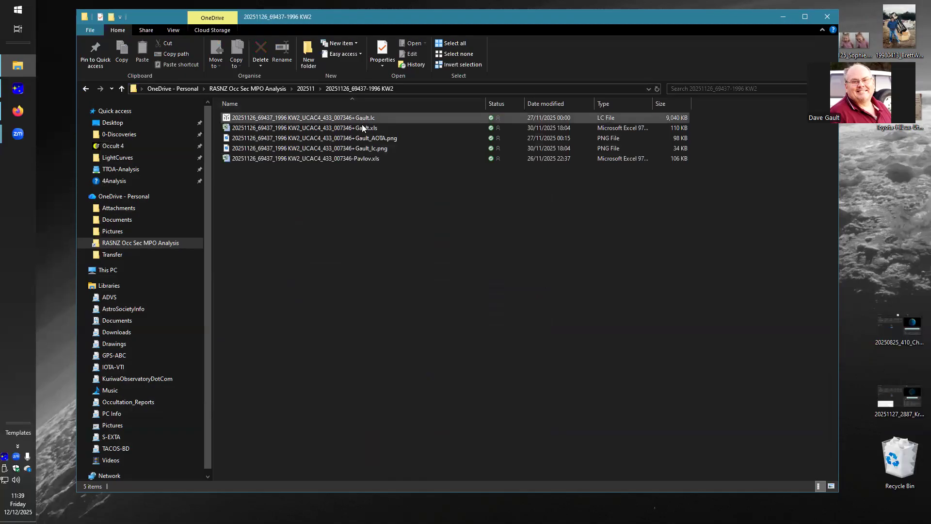
Step: View the 1996 KW2 light curve PNG and the AOTA PNG, closing each image after viewing
click(359, 158)
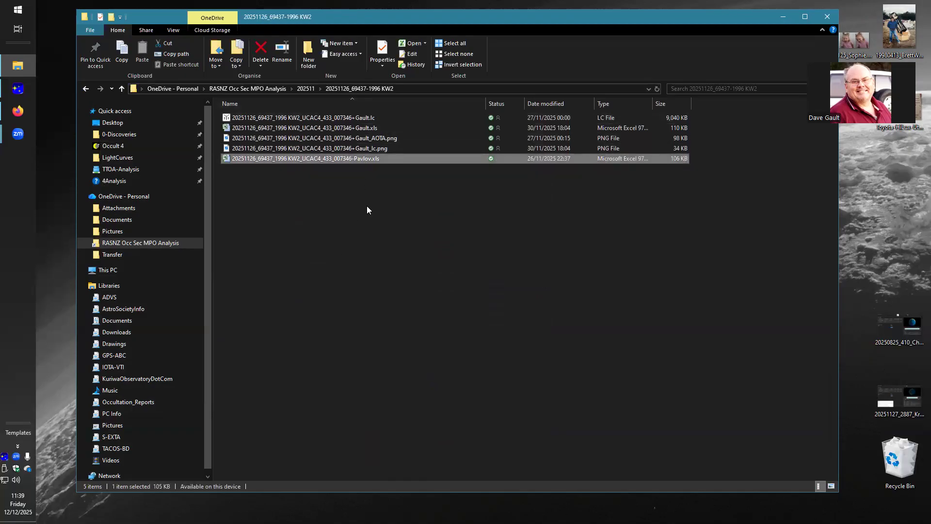
click(362, 151)
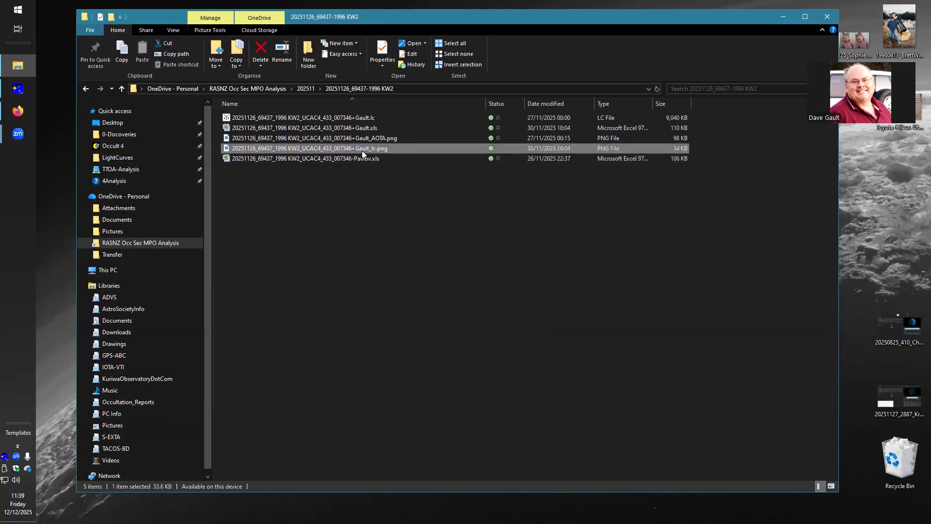
double_click(362, 150)
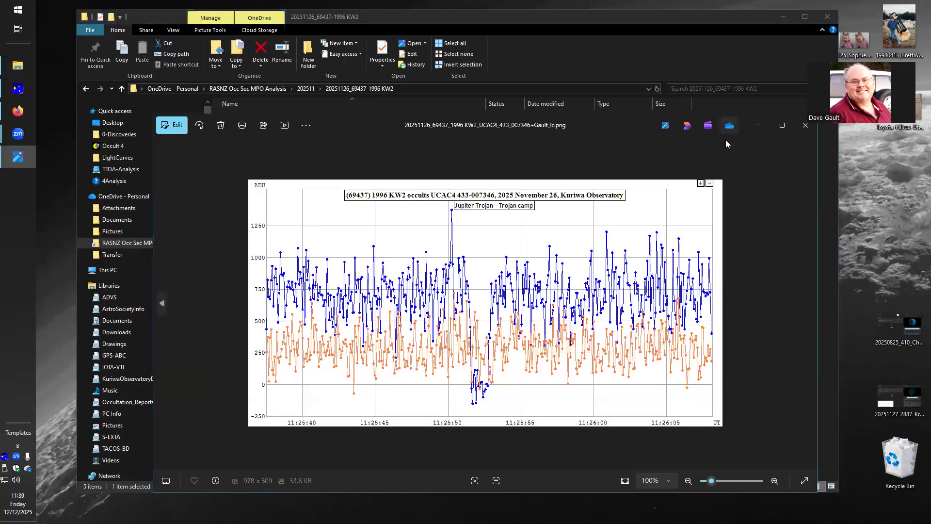
click(805, 125)
double_click(365, 139)
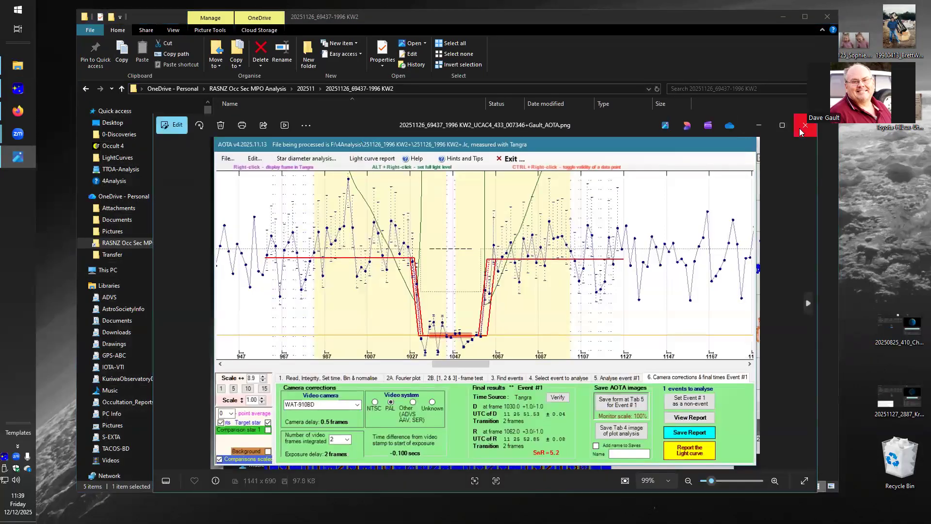
click(805, 125)
Step: Review the positive observation's XLS report form for 1996 KW2 in Excel and close it without saving
double_click(366, 128)
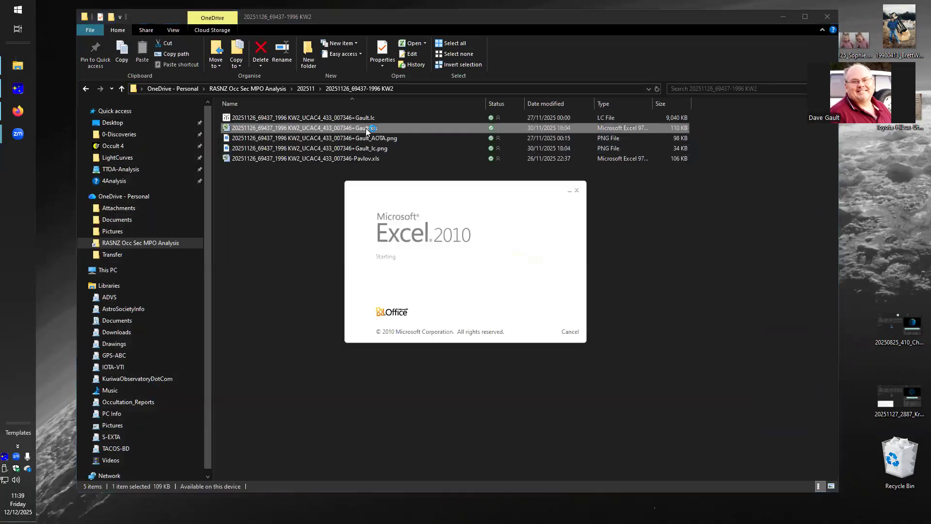
scroll(418, 339, down, 5)
scroll(441, 309, up, 3)
scroll(442, 309, up, 5)
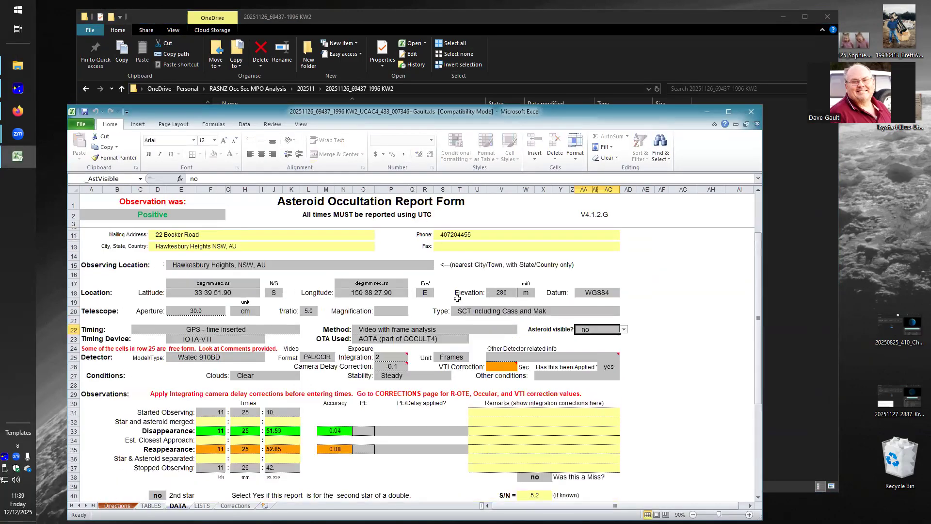
click(755, 116)
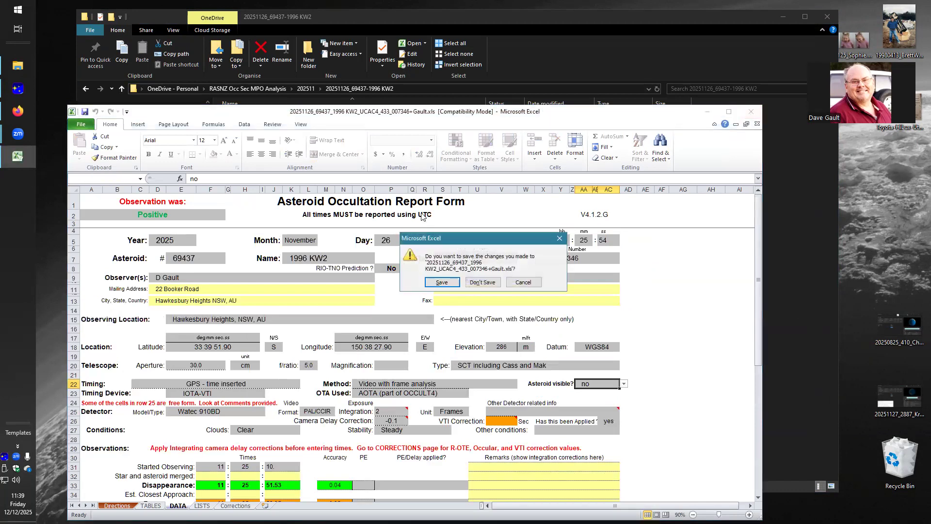
click(483, 283)
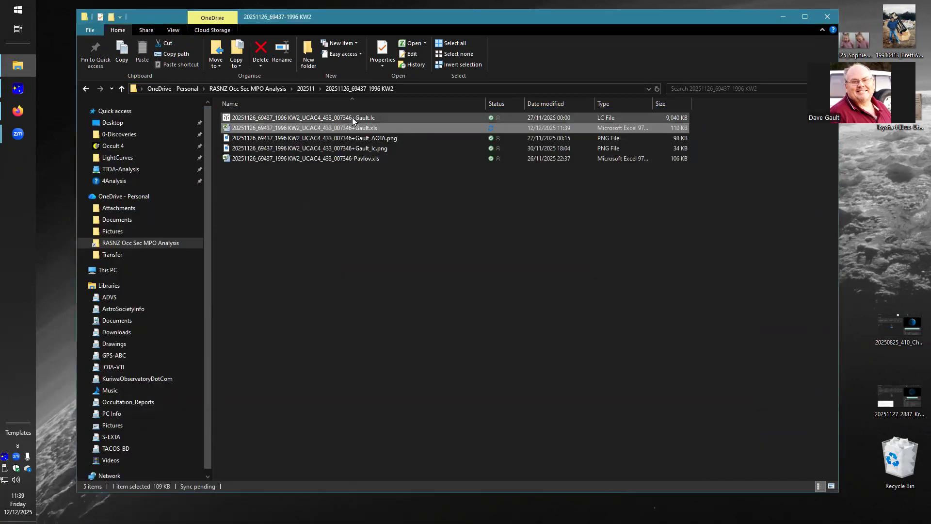
Step: View the 1996 KW2 LC file's light curve in Tangra and close the light curve window
double_click(352, 119)
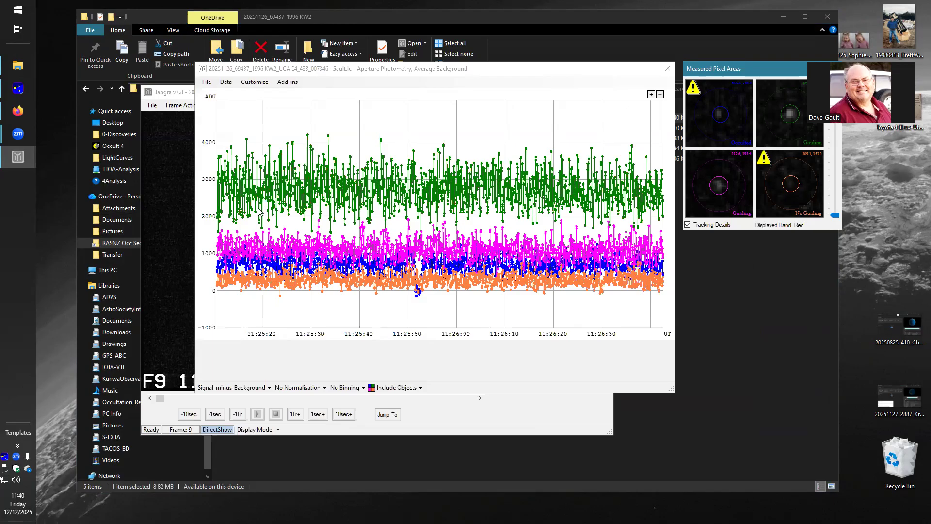
click(667, 73)
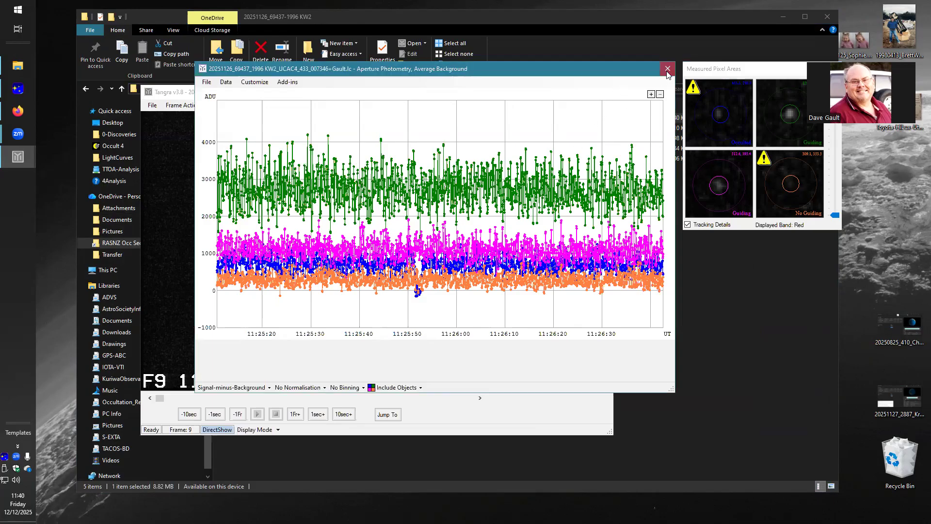
click(667, 70)
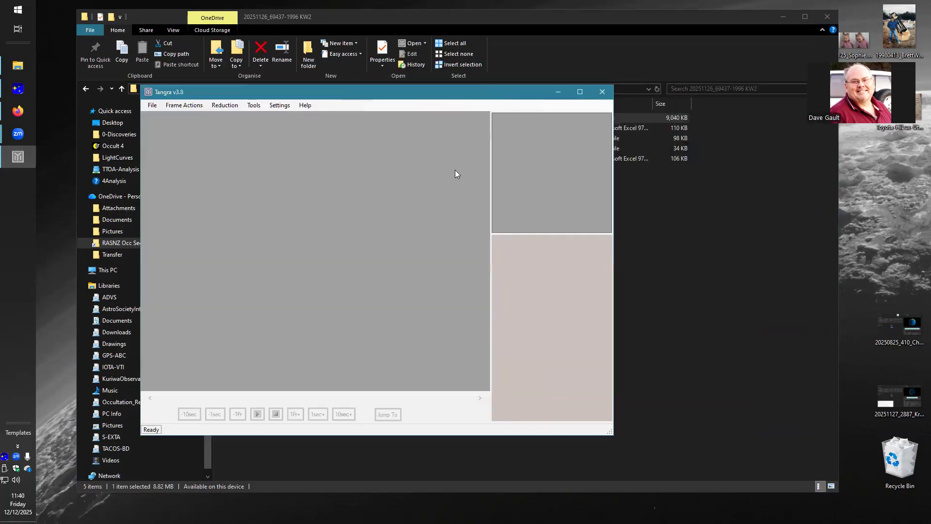
Step: Close Tangra and check the full file names in the 20251115_1330-Spiridonia folder, then return to the 202511 folder
click(603, 92)
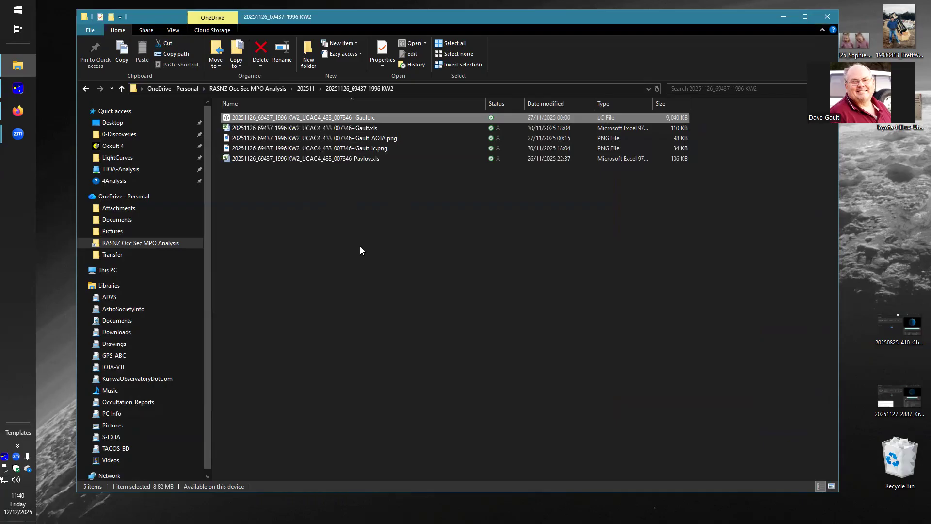
click(86, 88)
double_click(279, 178)
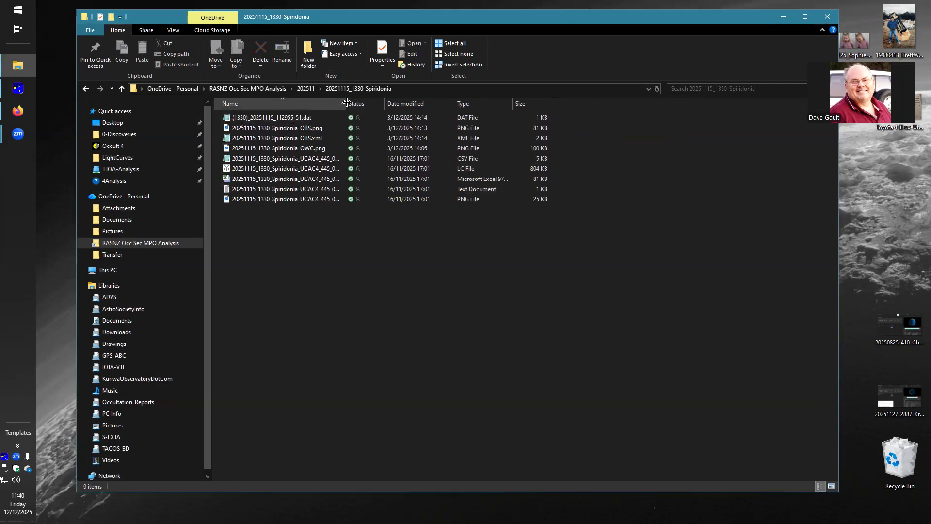
drag(345, 104, 580, 104)
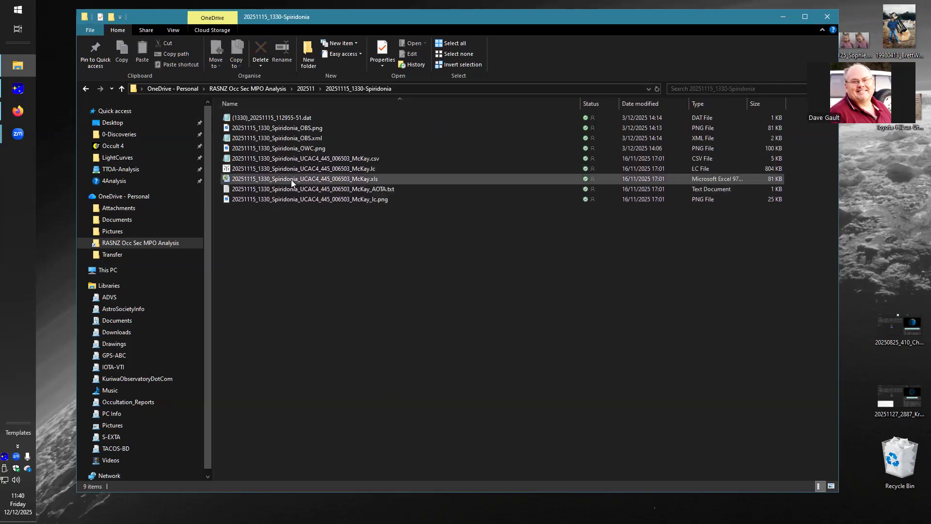
click(85, 89)
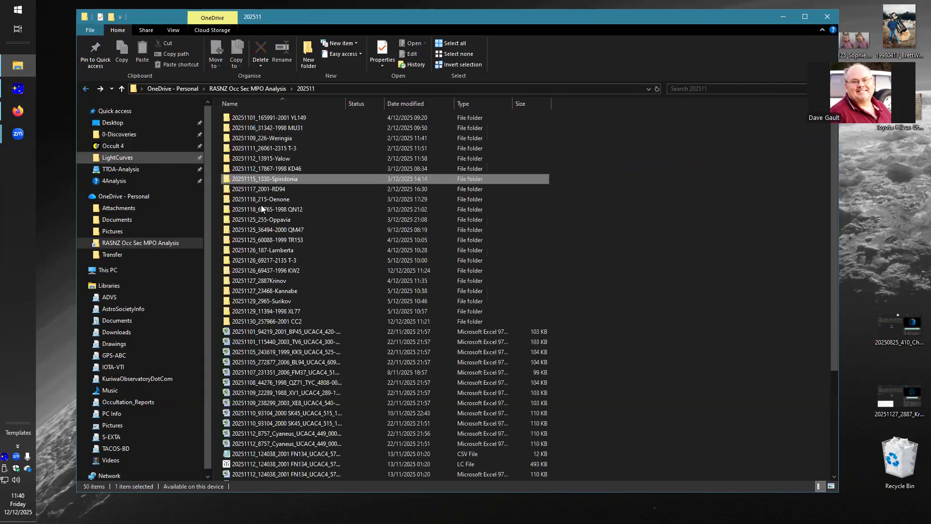
Step: Check the full file names in the 20251118_69765-1998 QN12 folder, then reopen the 20251126_69437-1996 KW2 folder
double_click(275, 208)
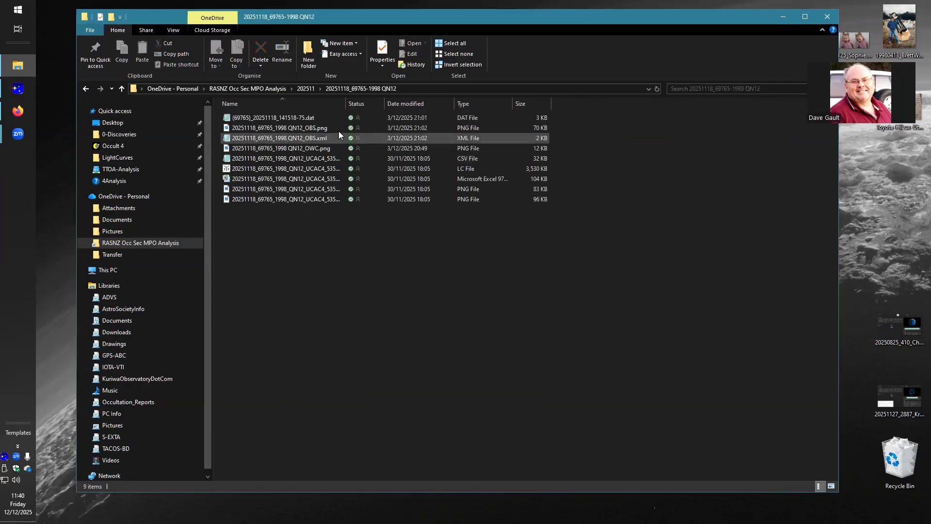
double_click(347, 104)
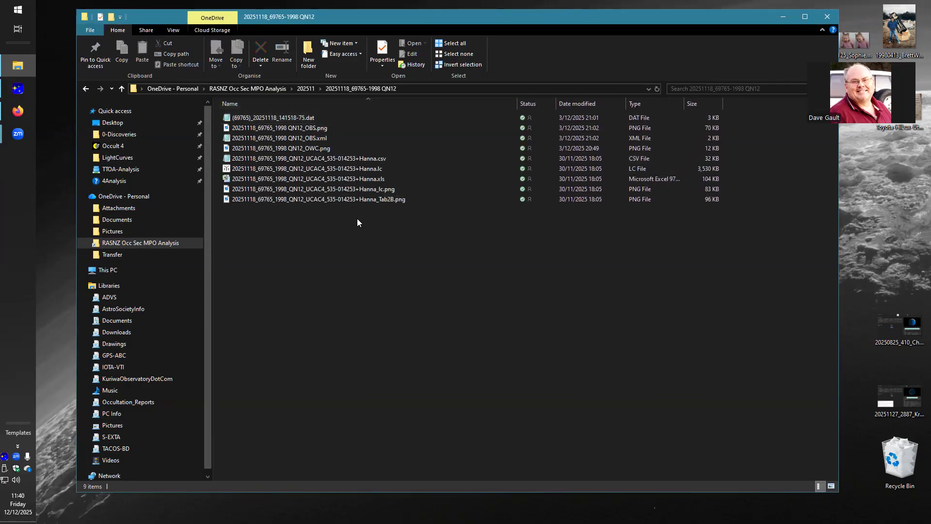
click(85, 88)
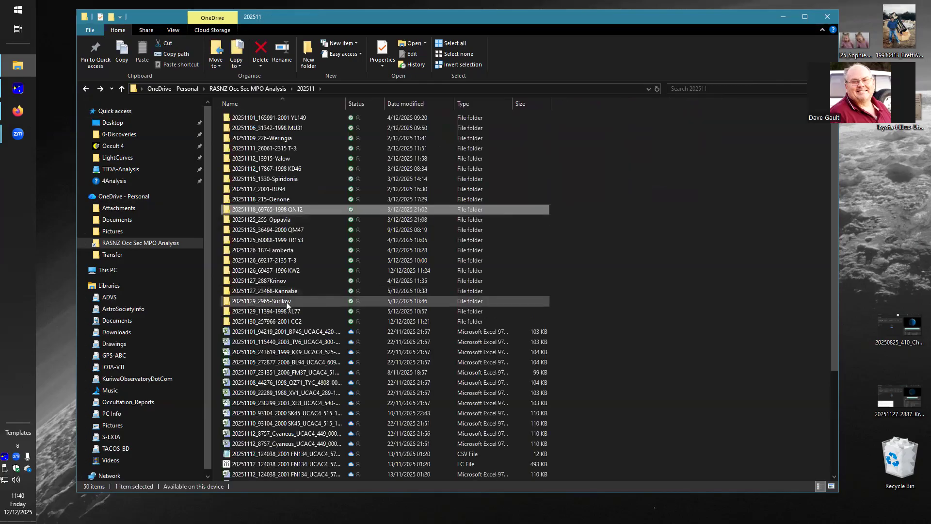
double_click(291, 272)
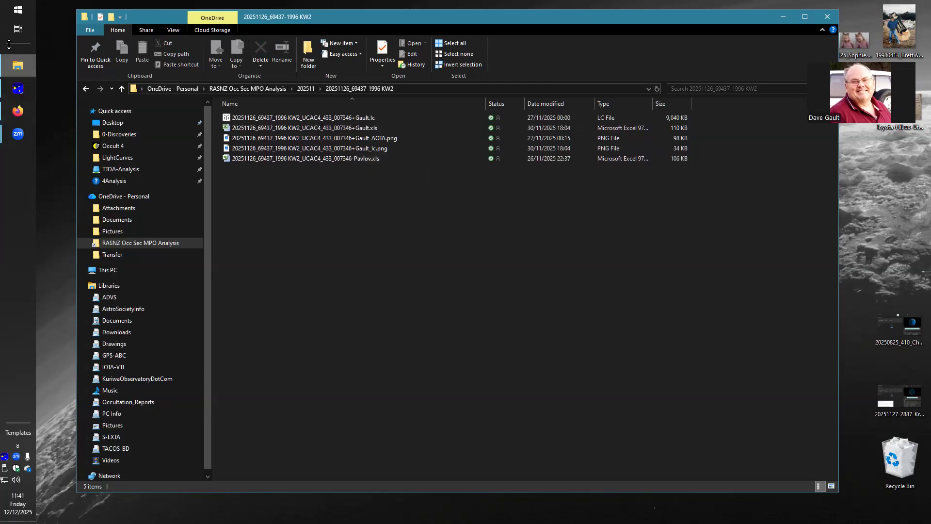
Step: Open the OccultWatcher Cloud event search in Microsoft Edge and place its window so the 1996 KW2 file list stays visible
click(16, 10)
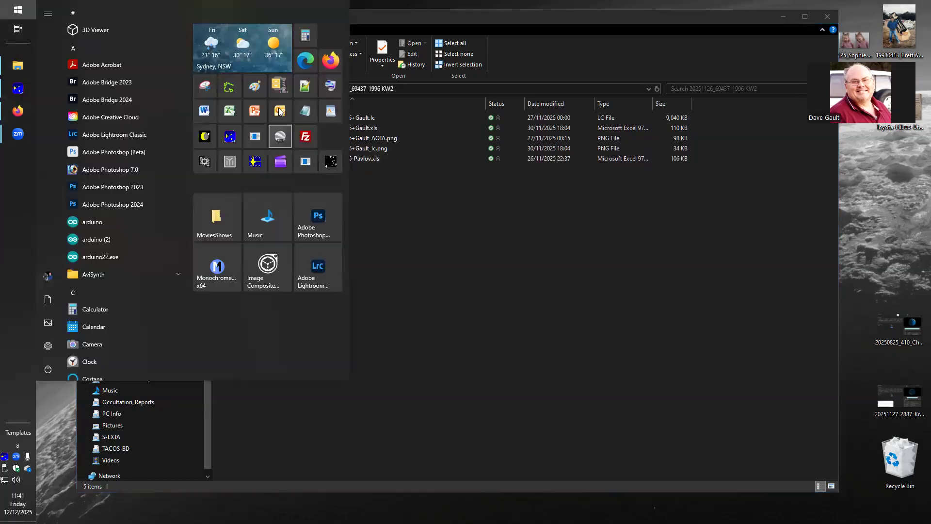
click(310, 94)
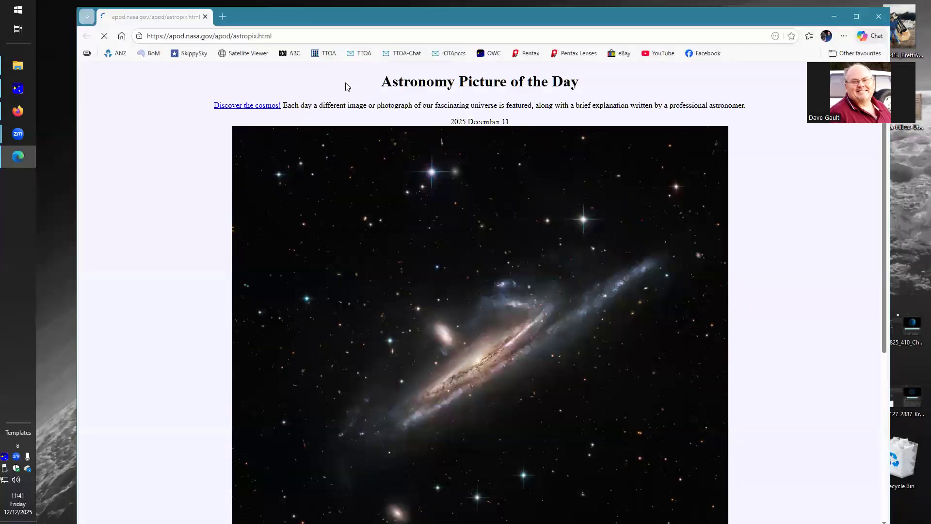
click(492, 54)
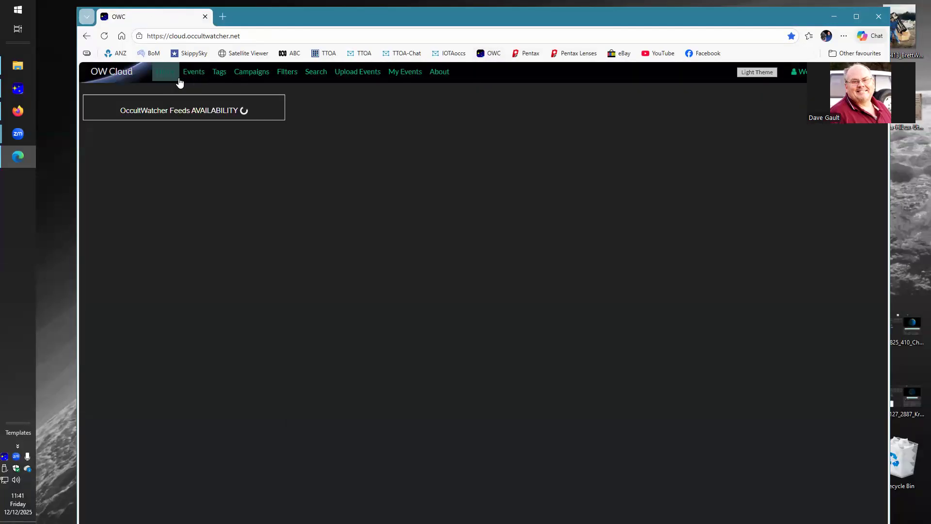
click(197, 74)
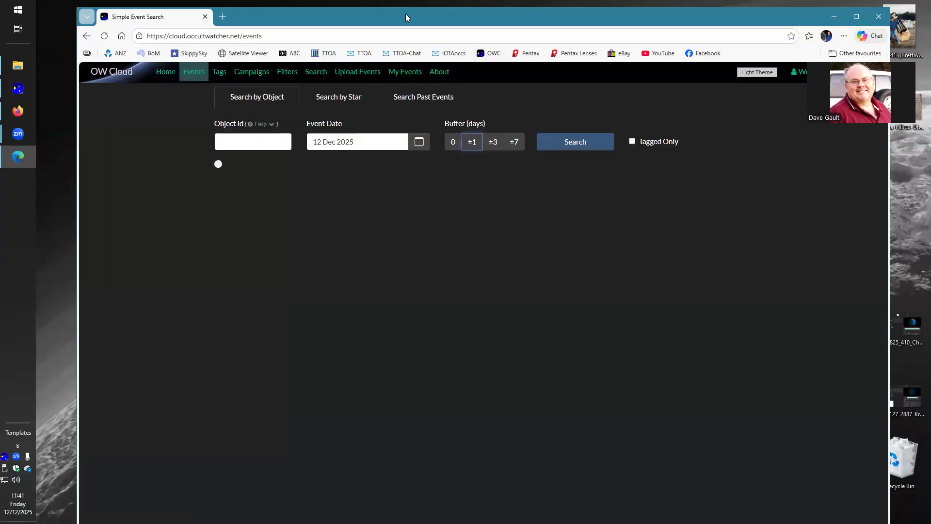
drag(408, 27, 422, 187)
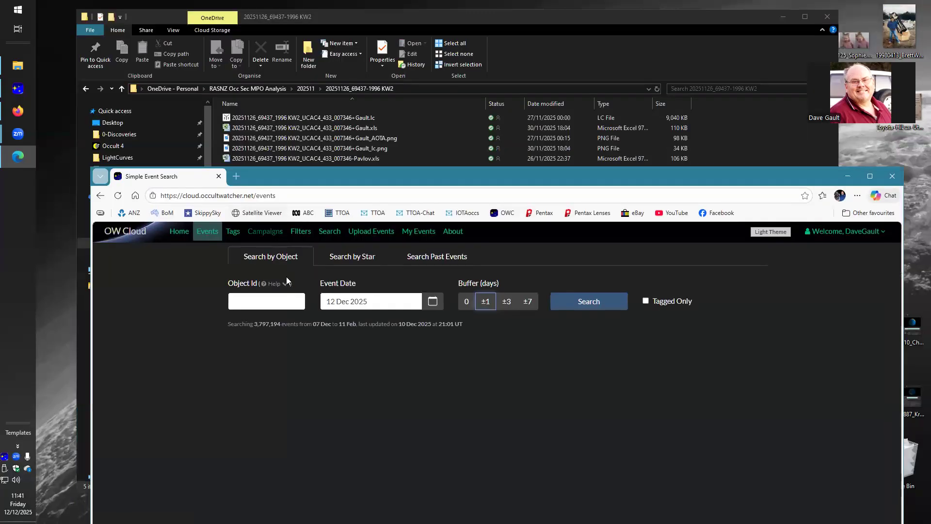
Step: Search the OccultWatcher Cloud events for object 69437 on 26 Nov 2025
click(436, 303)
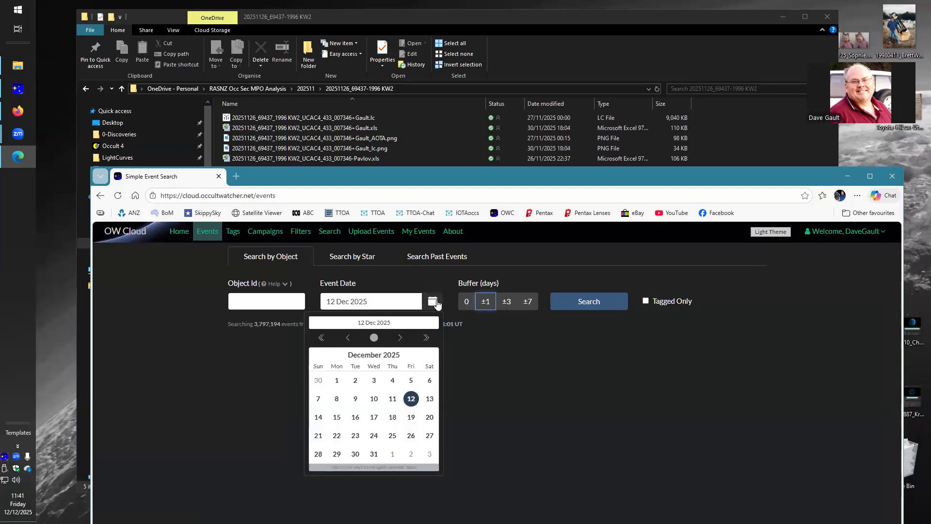
click(349, 338)
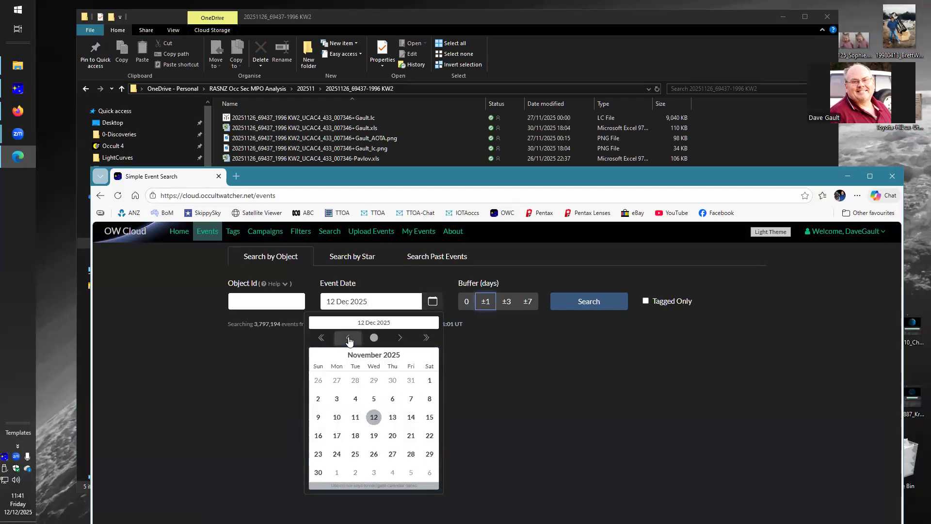
click(374, 454)
click(261, 301)
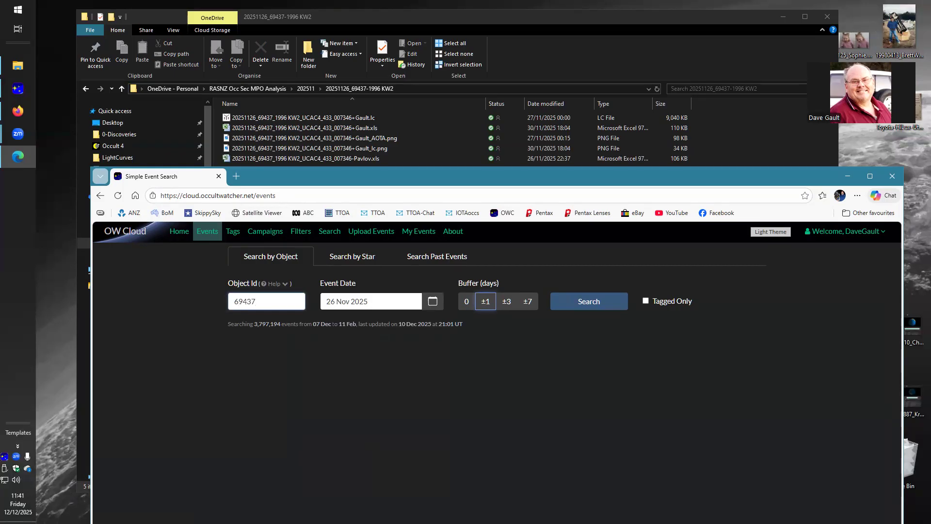
click(585, 305)
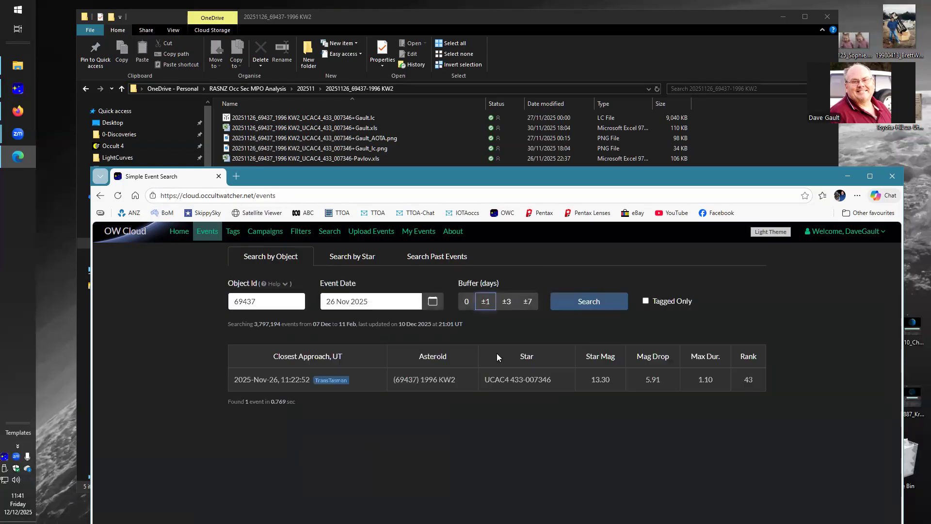
Step: Open the (69437) 1996 KW2 event found and review its predictions, shadow path and station reports
click(297, 380)
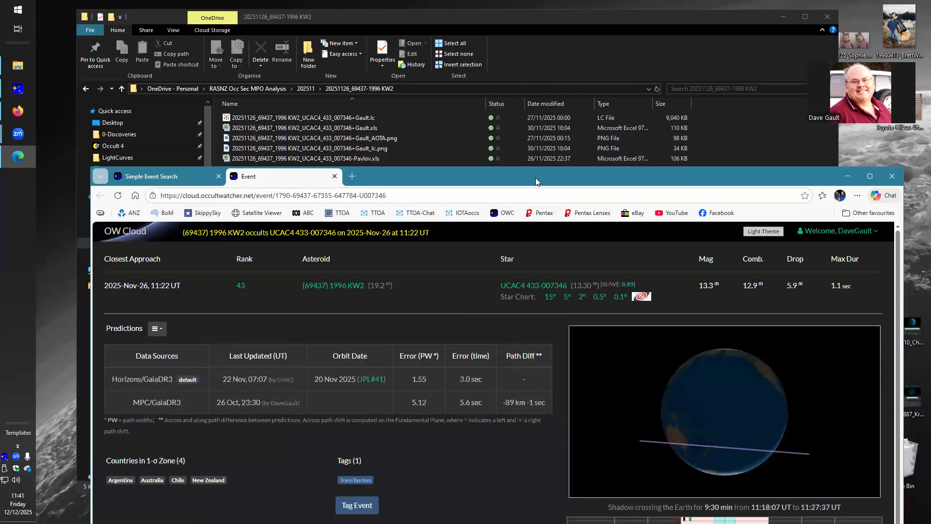
drag(535, 177, 539, 12)
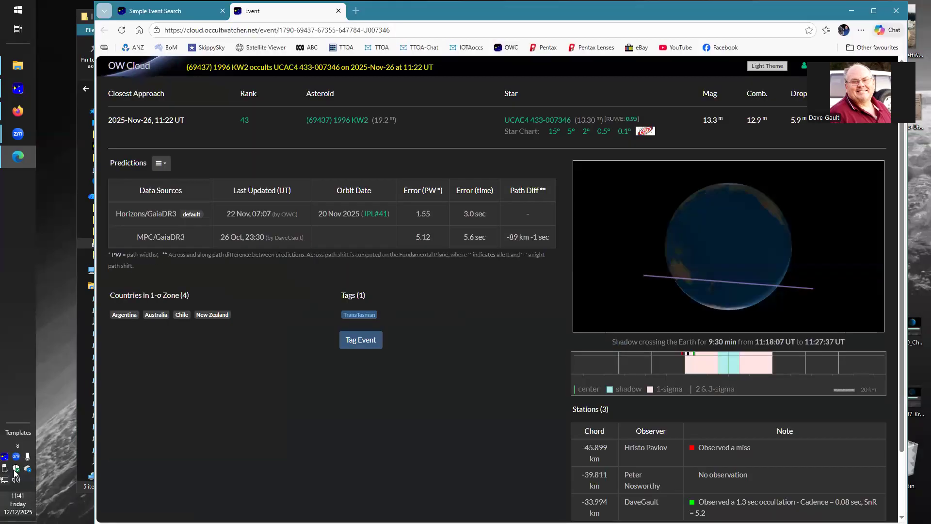
scroll(696, 483, down, 1)
scroll(696, 482, up, 1)
scroll(697, 480, down, 1)
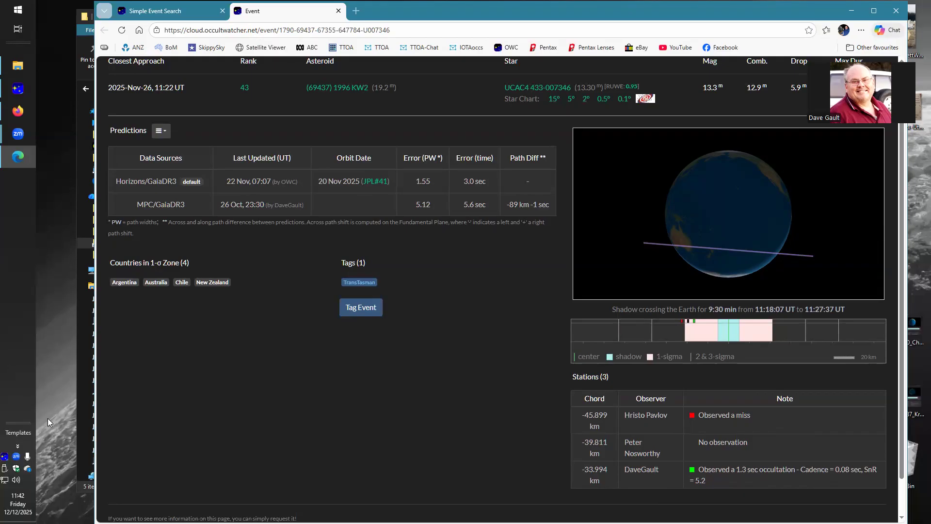
Step: Capture the event page's predictions, globe and stations table as a rectangular snip with Snipping Tool
click(19, 12)
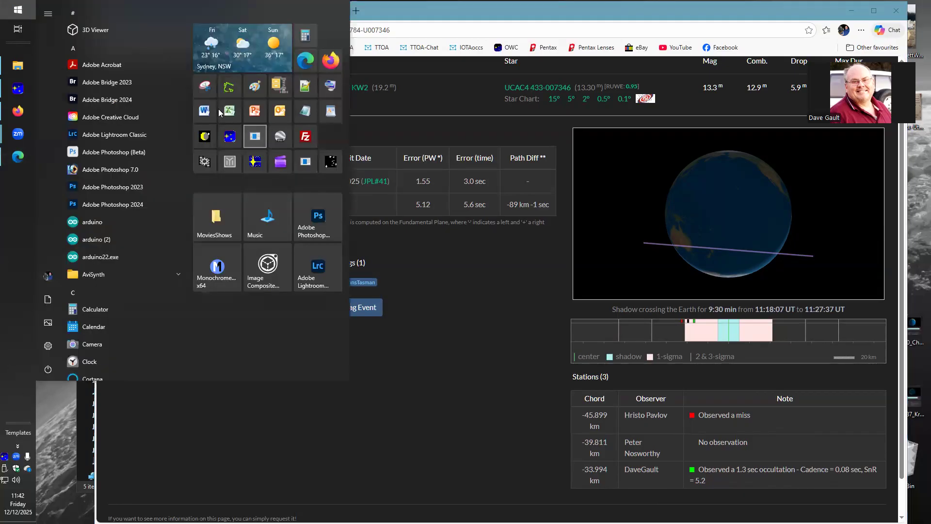
click(204, 88)
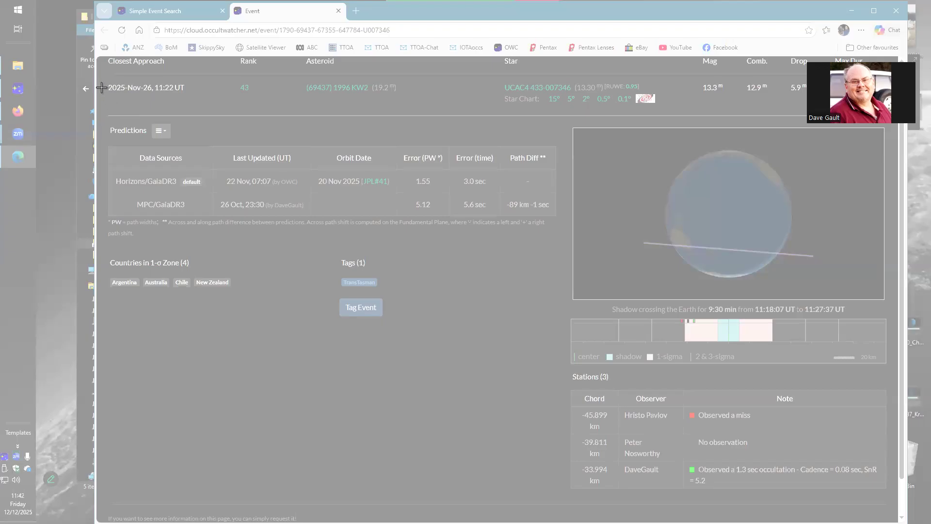
drag(104, 79, 892, 493)
Step: Start saving the snip in the 20251126_69437-1996 KW2 folder inside 202511 of RASNZ Occ Sec MPO Analysis
click(47, 19)
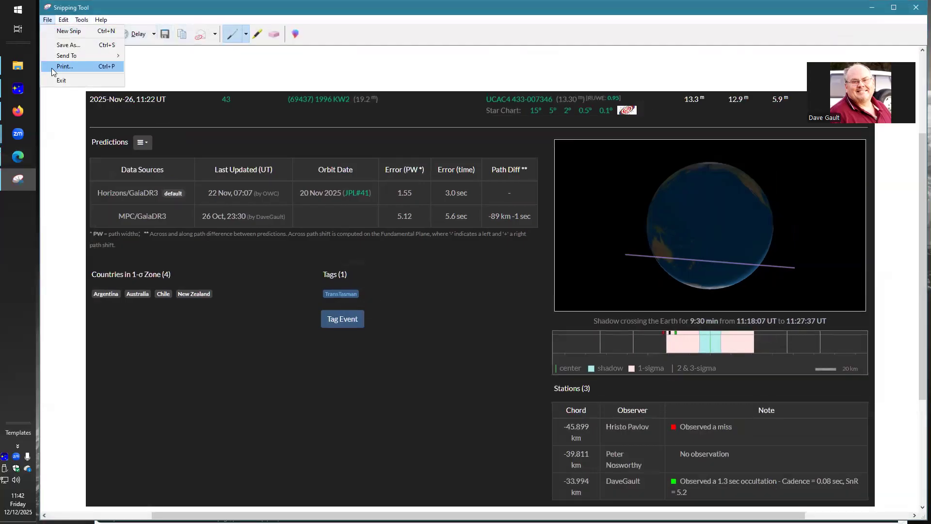
click(68, 44)
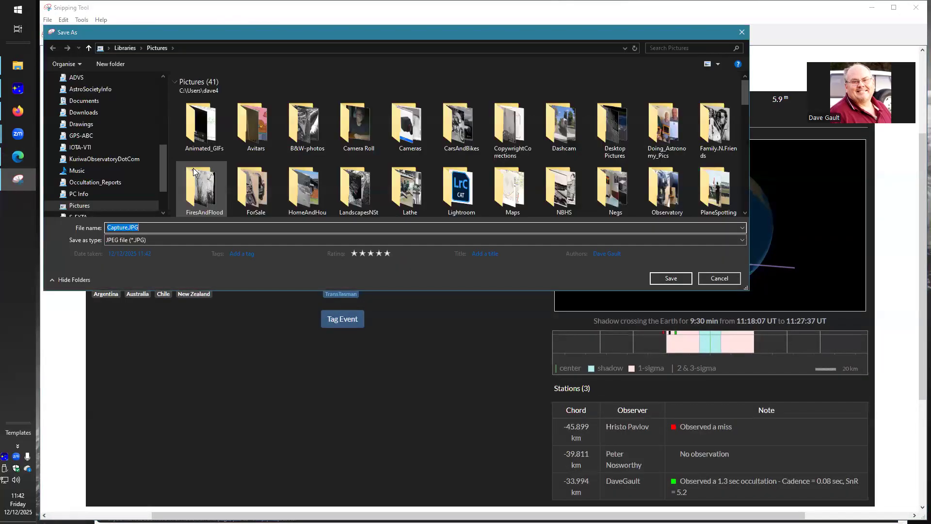
scroll(100, 146, up, 3)
scroll(100, 150, up, 3)
click(109, 174)
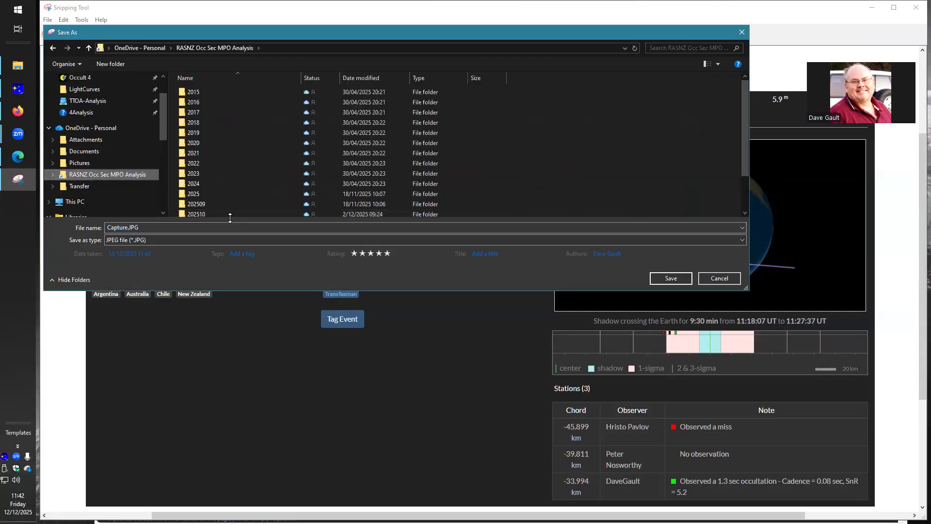
scroll(218, 178, down, 2)
double_click(202, 183)
scroll(262, 179, down, 3)
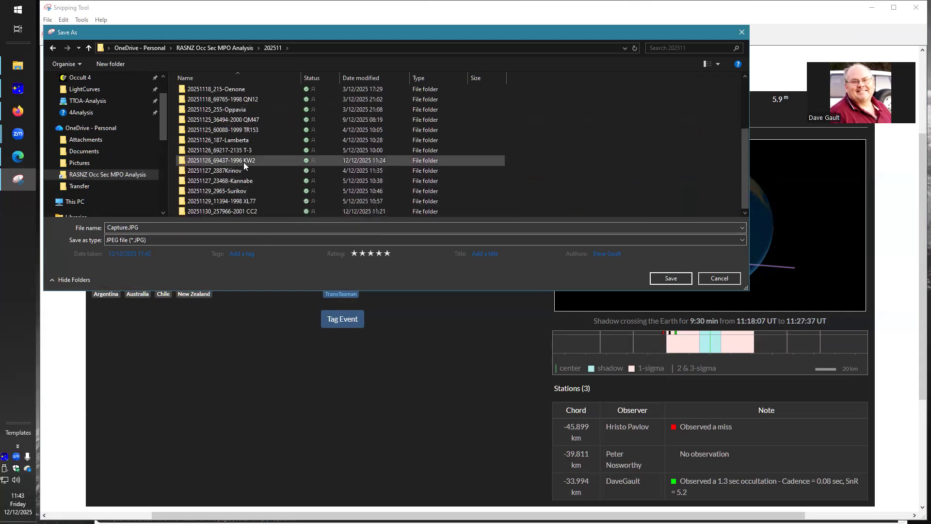
double_click(243, 162)
Step: Name the snip 20251126_69437_1996 KW2_OWC, reusing the start of an existing file name, and save it as a JPEG
double_click(231, 227)
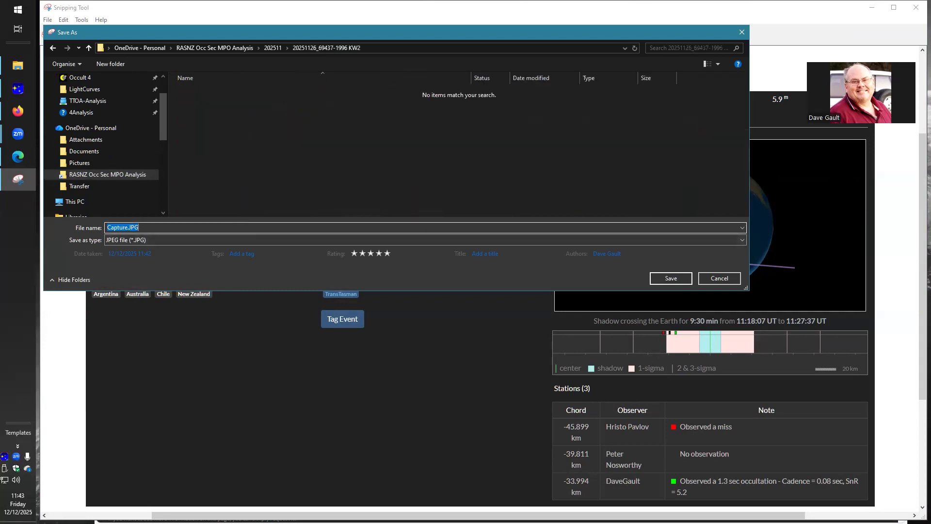
text(2)
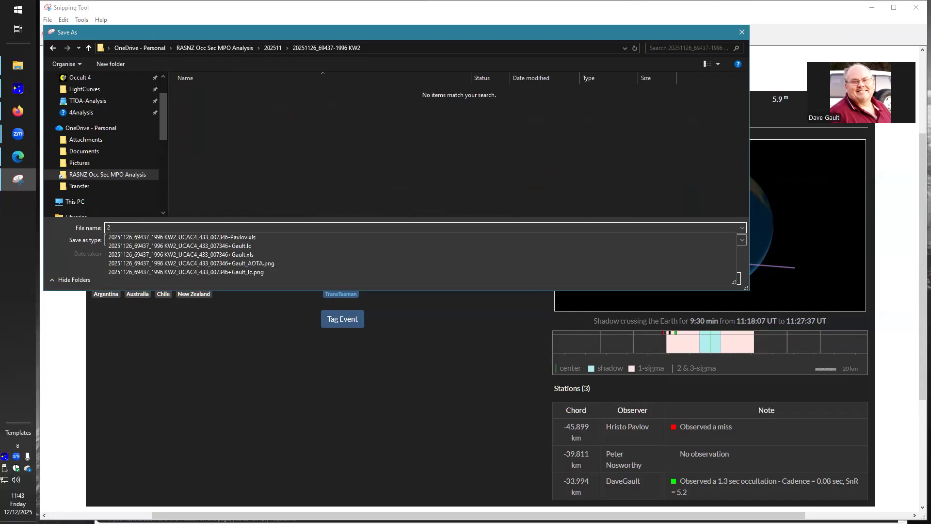
click(196, 256)
click(272, 224)
drag(276, 227, 189, 227)
drag(182, 227, 176, 227)
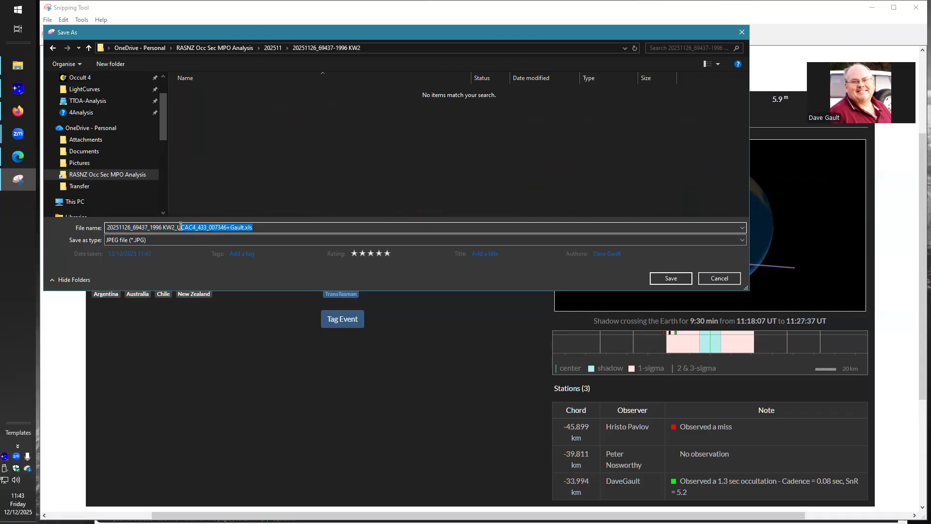
text(O)
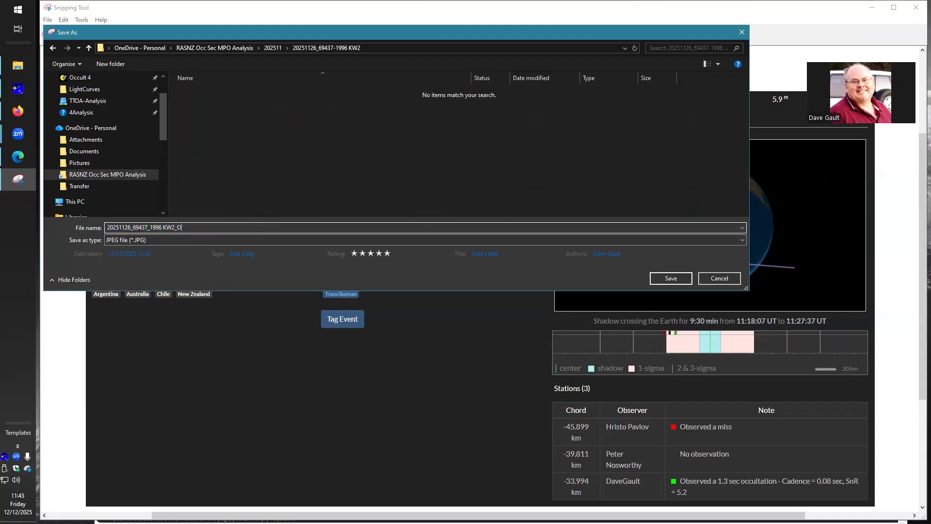
text(WC)
click(671, 278)
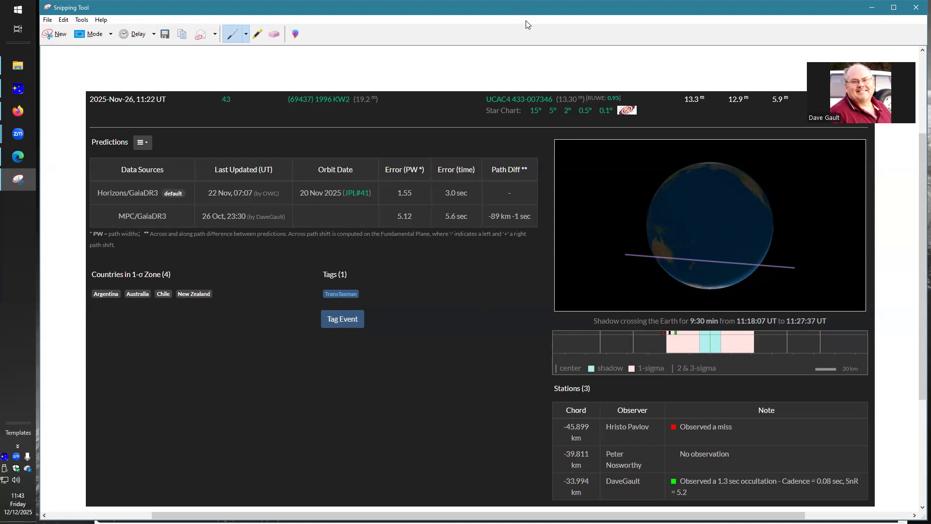
Step: Close Snipping Tool and the browser, and select the saved OWC JPG in the 1996 KW2 folder
drag(526, 9, 529, 30)
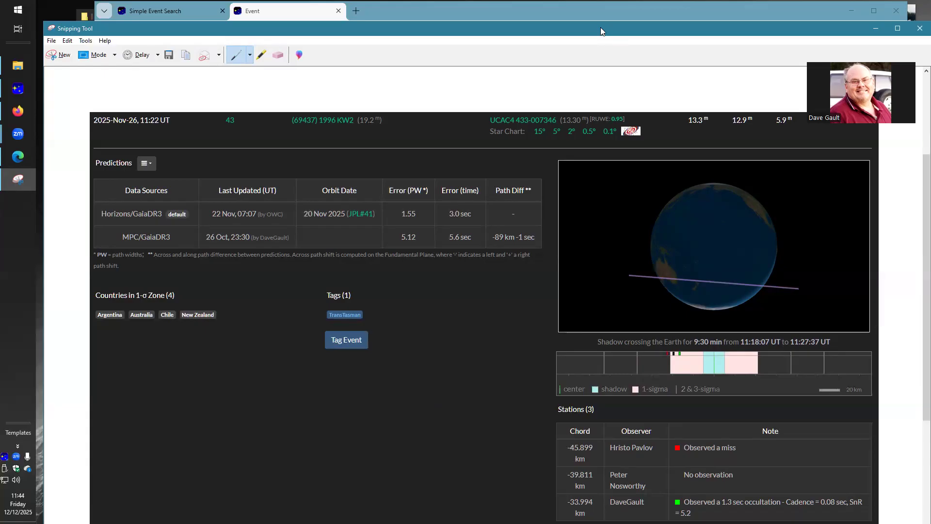
click(917, 28)
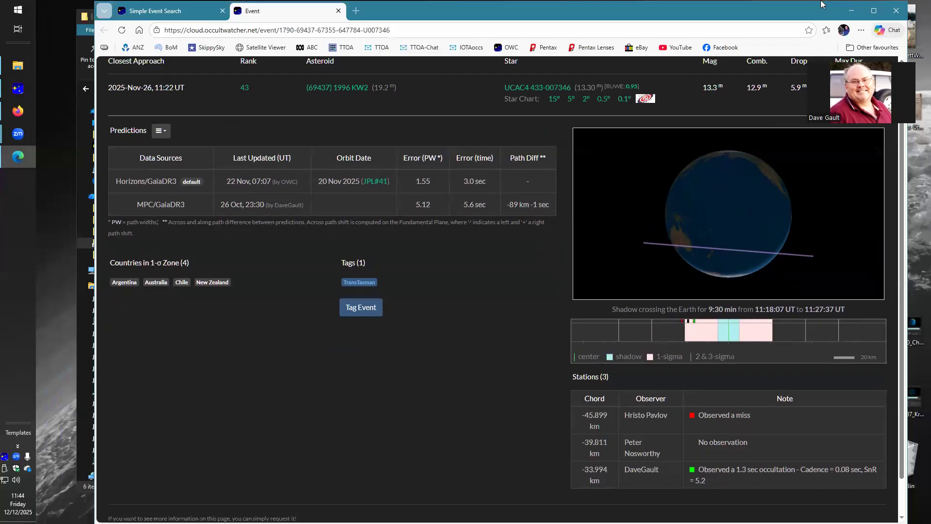
click(896, 13)
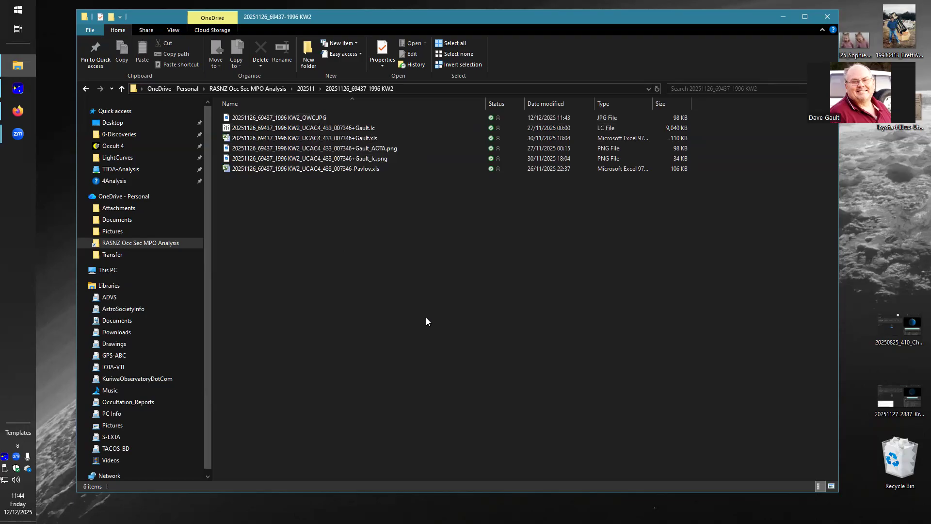
click(309, 118)
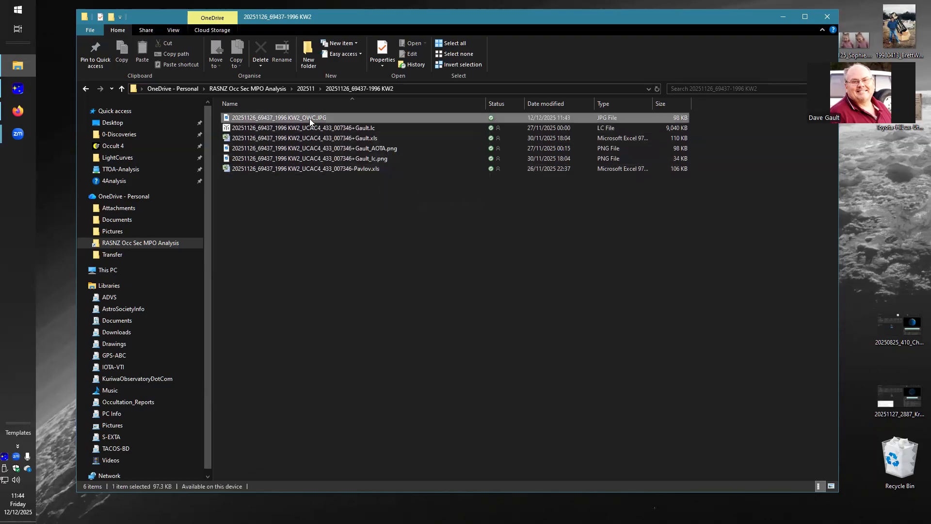
Step: View the saved OWC capture image, close it, and check the two observers' Excel report files in the folder
double_click(310, 118)
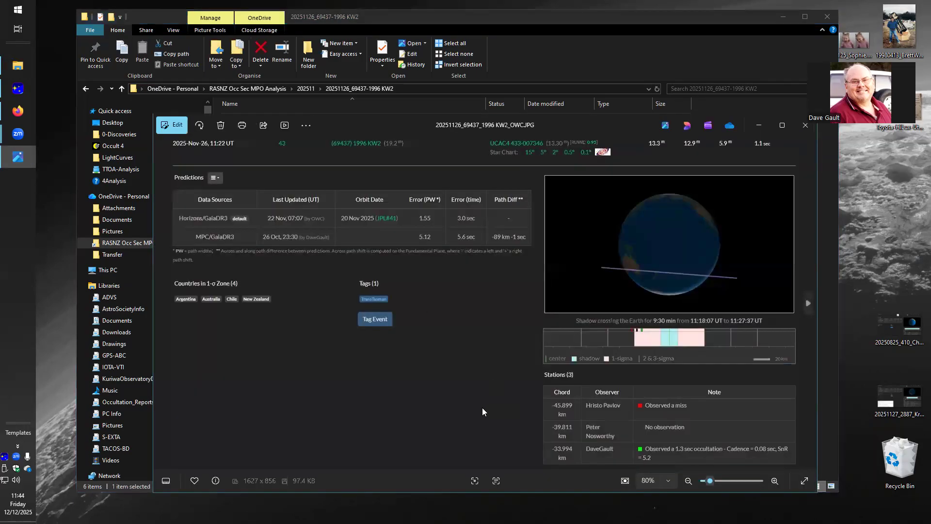
click(806, 125)
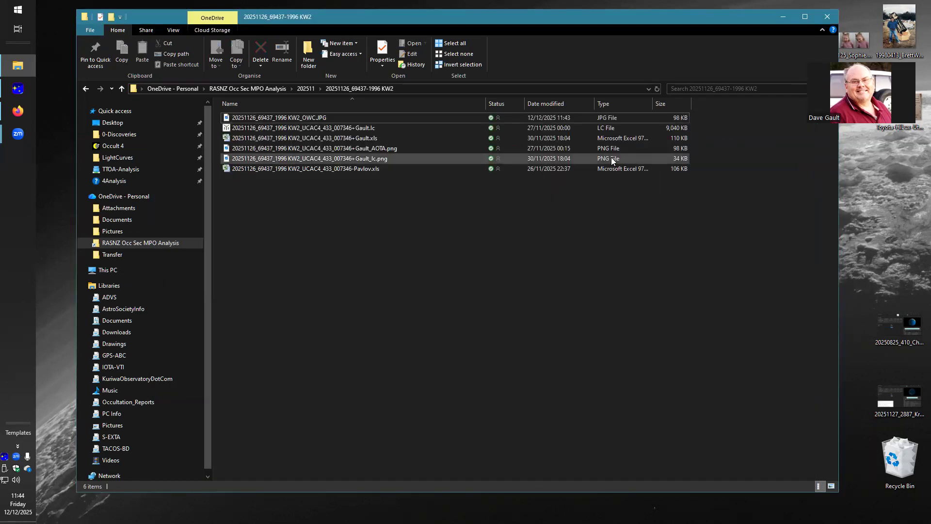
click(373, 170)
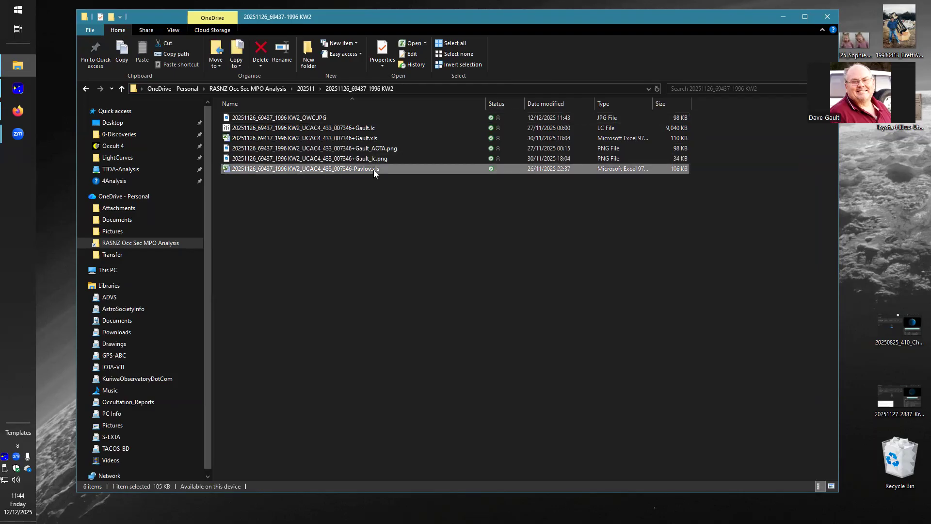
click(371, 137)
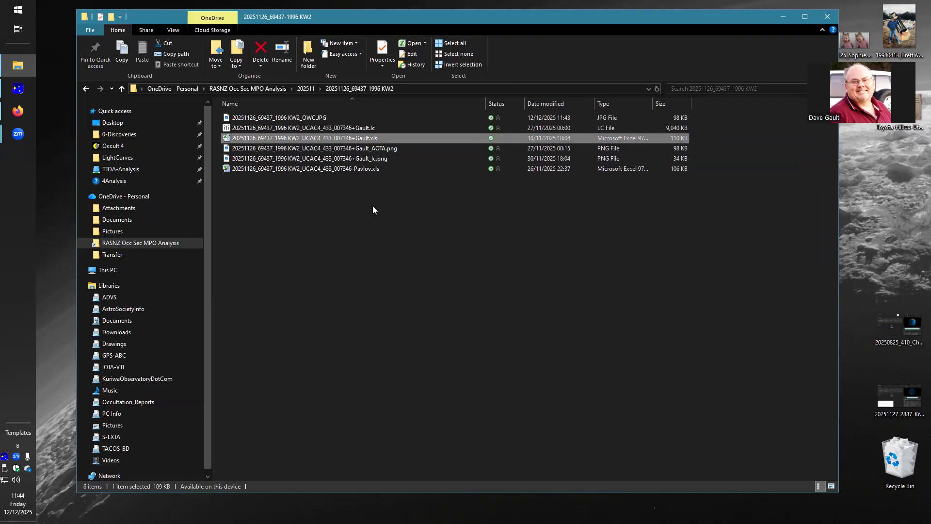
click(388, 219)
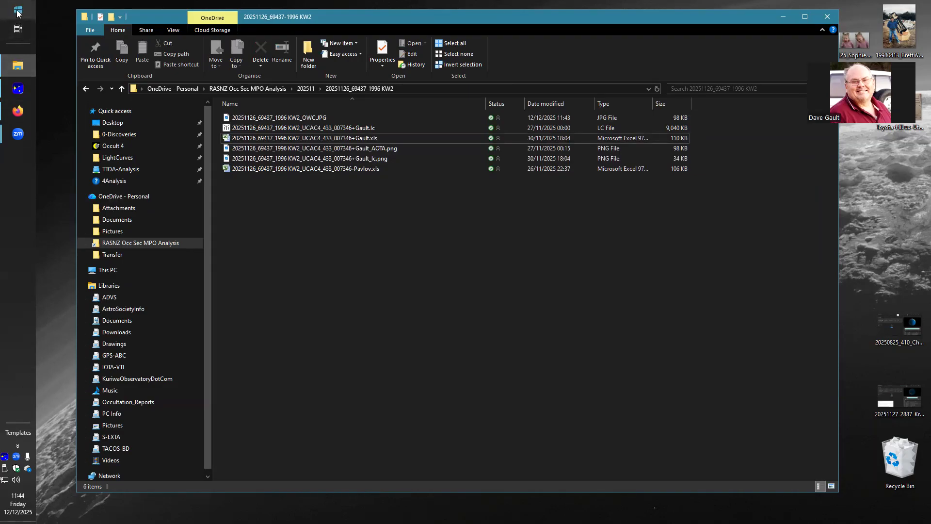
Step: Launch AstRepToXML and start importing reports from Excel files
click(18, 14)
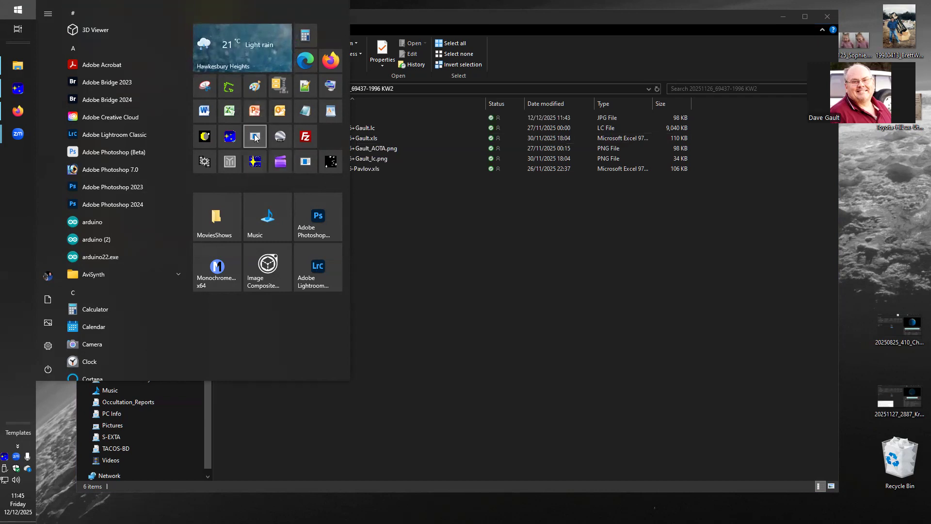
click(254, 138)
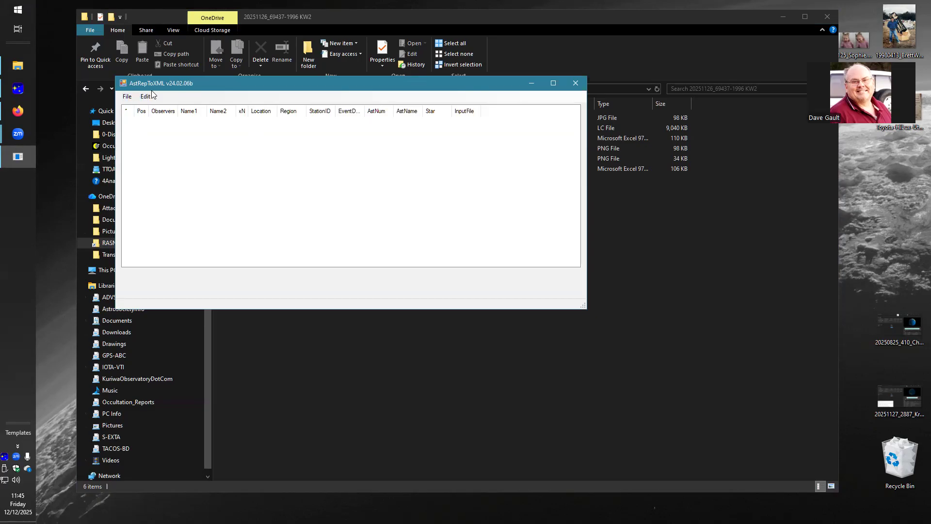
click(128, 99)
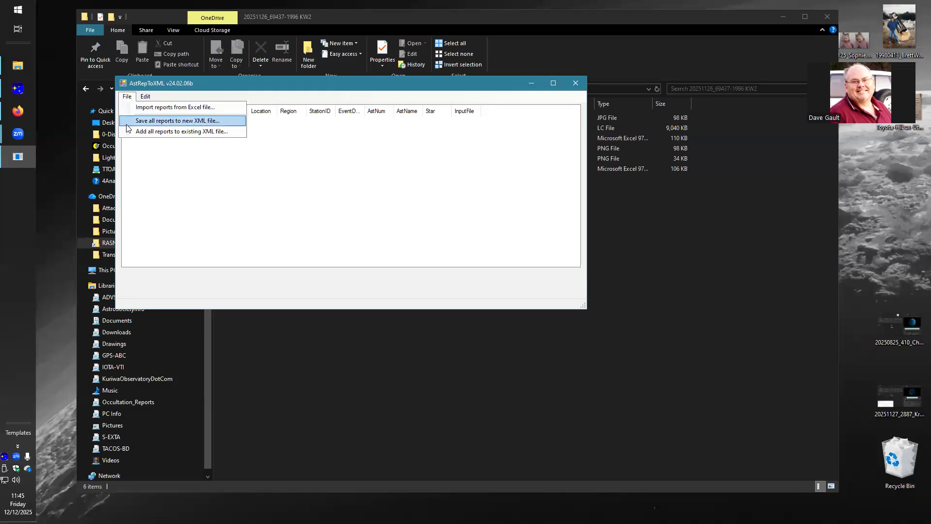
click(140, 107)
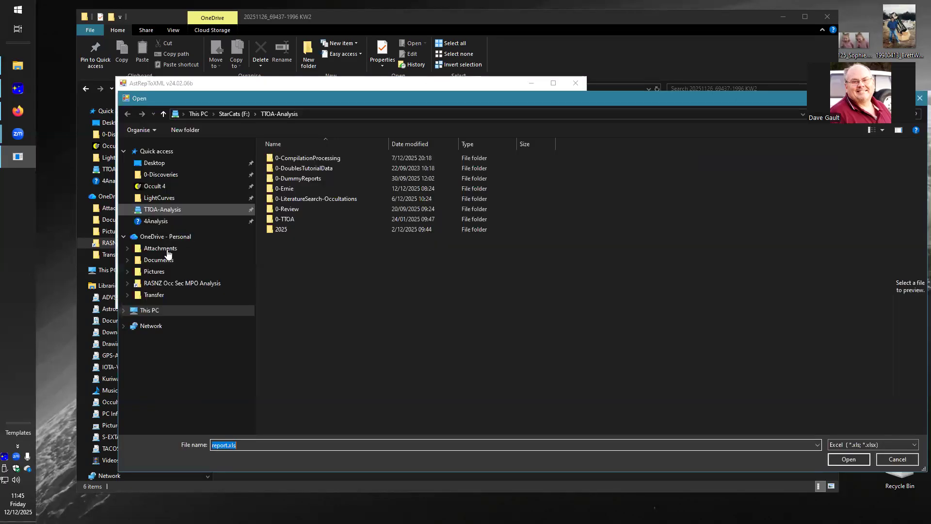
Step: Import both observers' .xls reports from the 20251126_69437-1996 KW2 folder inside 202511 of RASNZ Occ Sec MPO Analysis
click(210, 287)
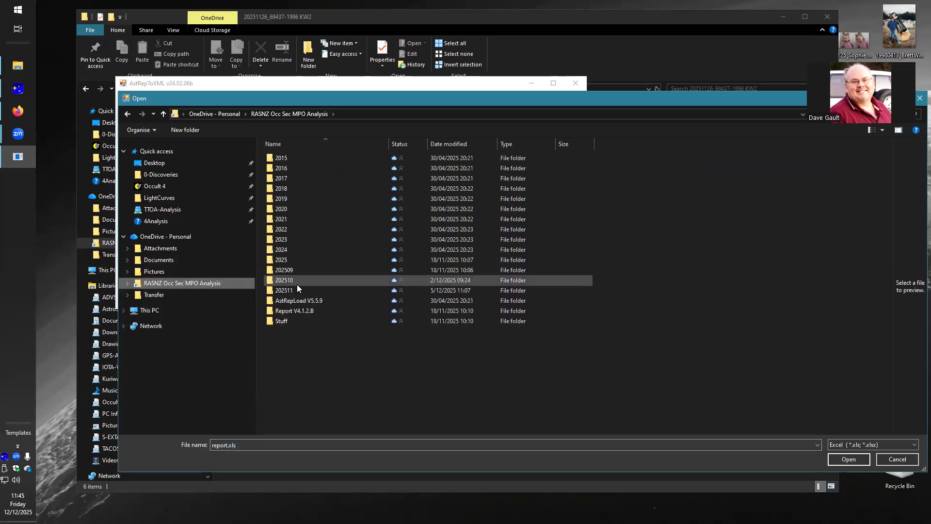
double_click(285, 292)
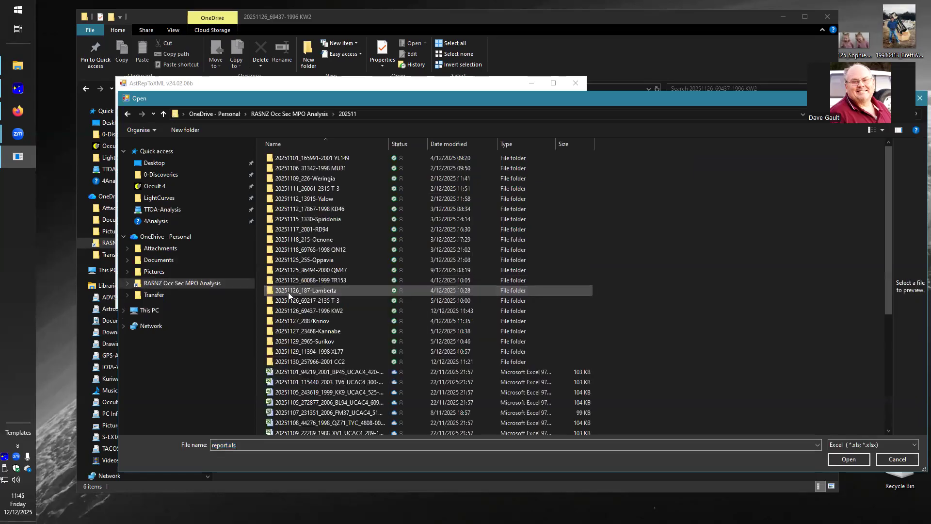
double_click(326, 310)
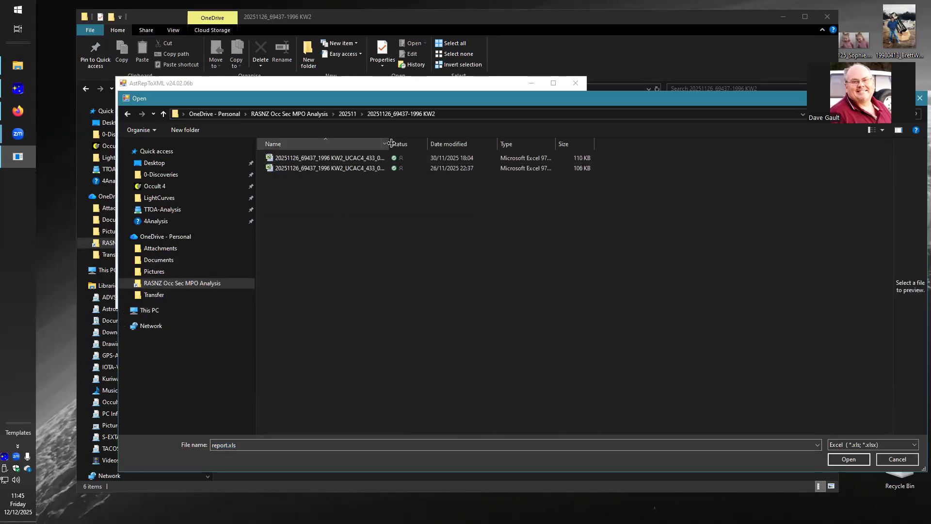
drag(390, 143, 594, 144)
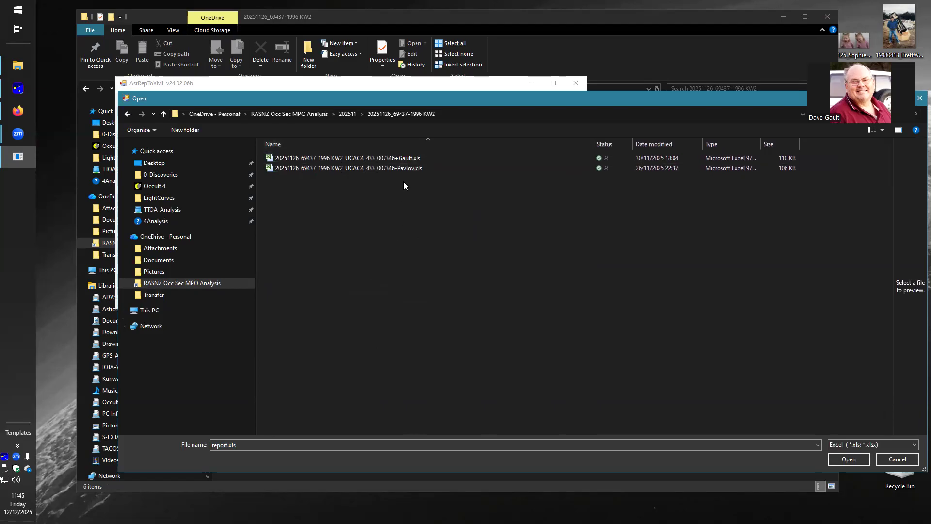
drag(375, 173, 342, 162)
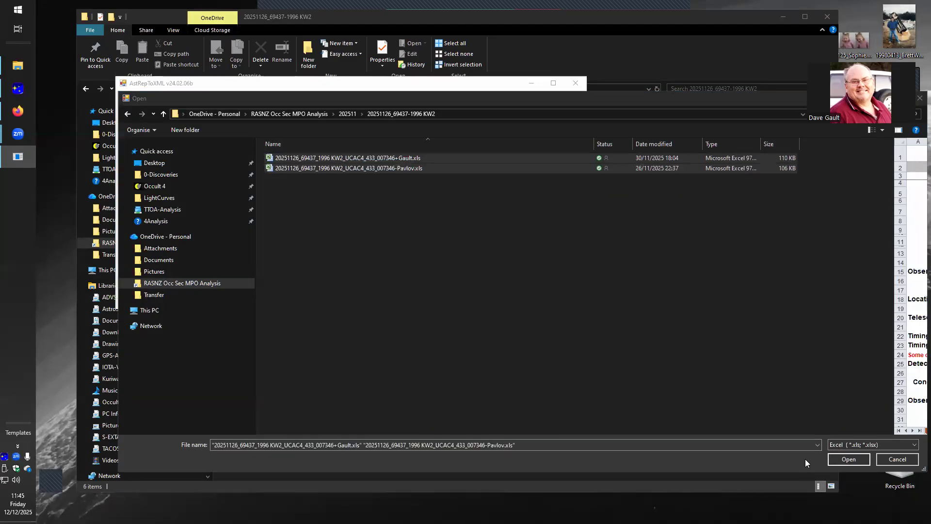
click(843, 458)
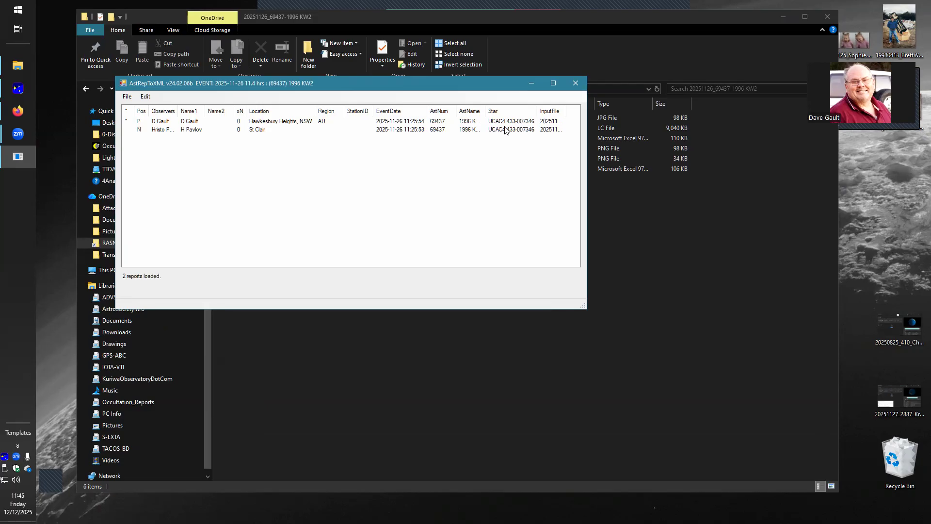
Step: Save all loaded reports to a new XML file, 20251126_69437_1996 KW2_OBS.xml, in the event folder and close AstRepToXML
click(127, 96)
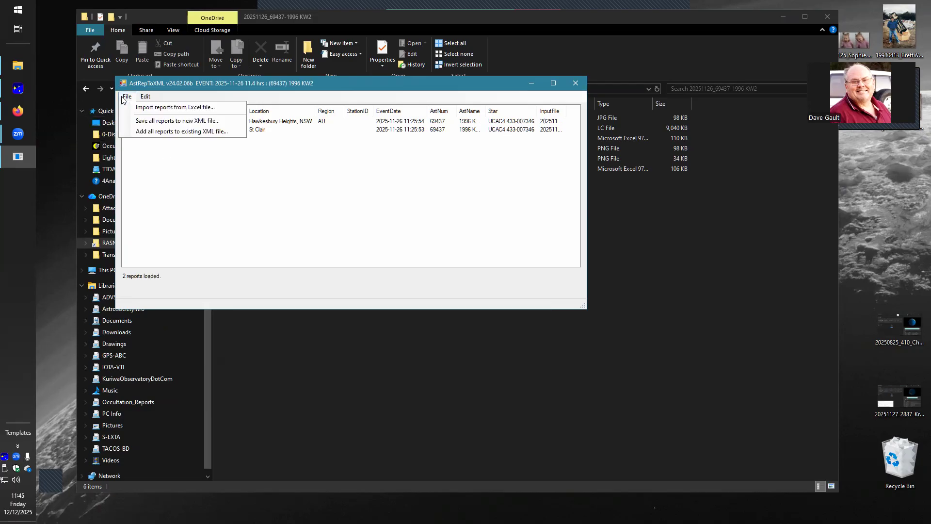
click(141, 121)
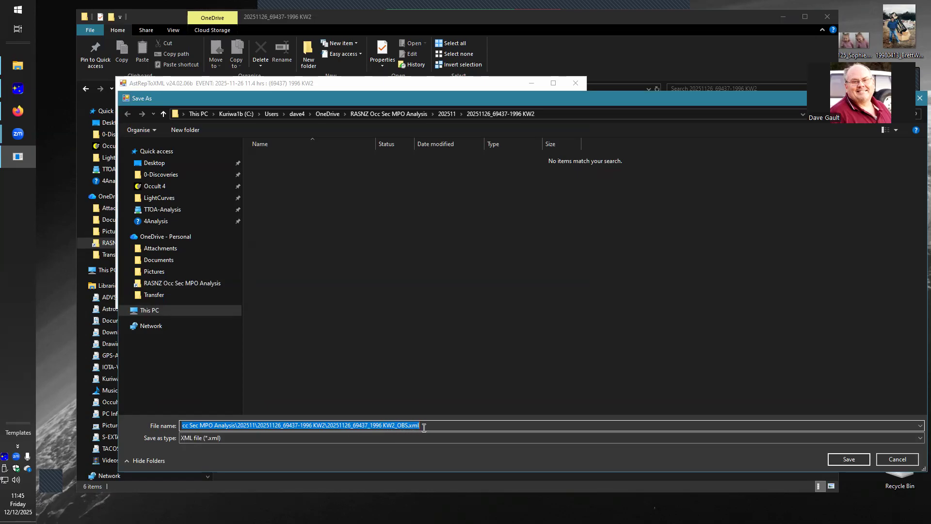
click(843, 458)
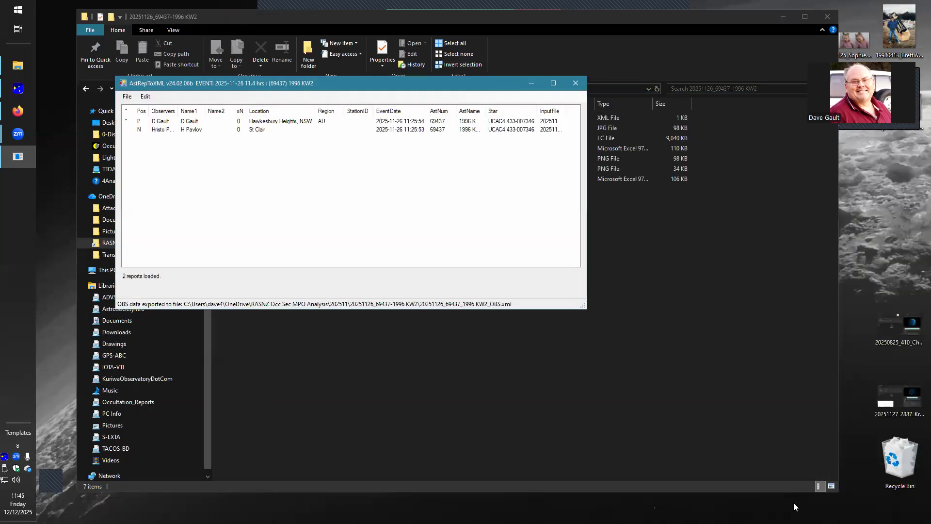
click(583, 82)
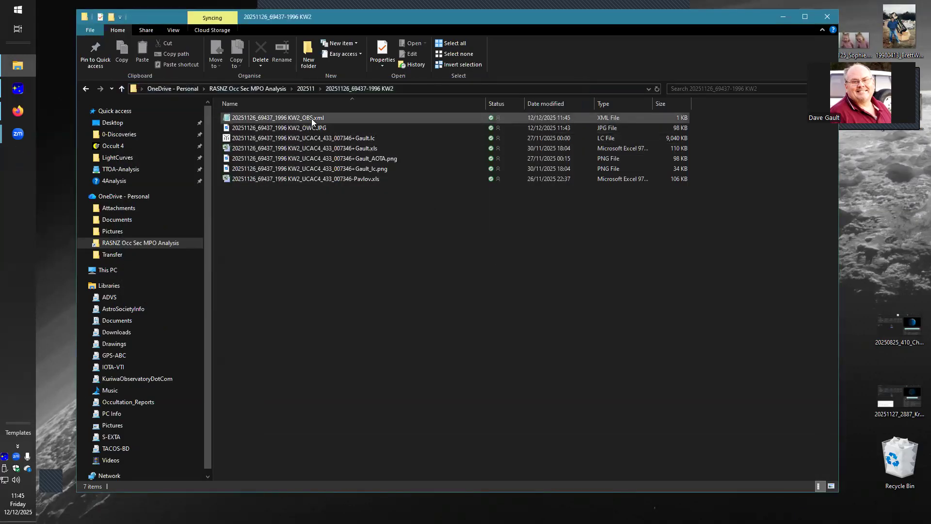
Step: Open the OBS XML file to review its event and observer entries, and close it
double_click(311, 118)
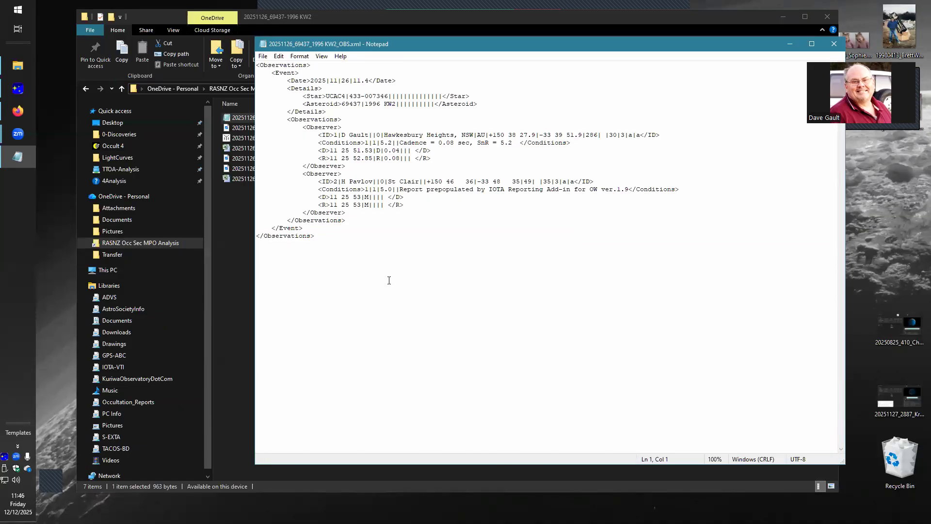
click(833, 45)
mouse_move(11, 140)
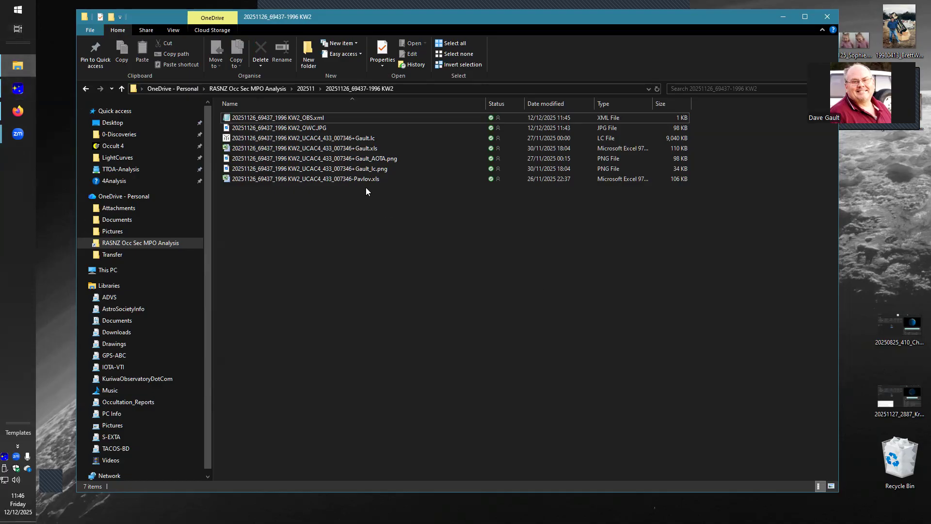
Step: Open the event's .lc light curve in Tangra and export it as a CSV with Excel-friendly text timestamps, keeping the suggested name and folder
click(355, 139)
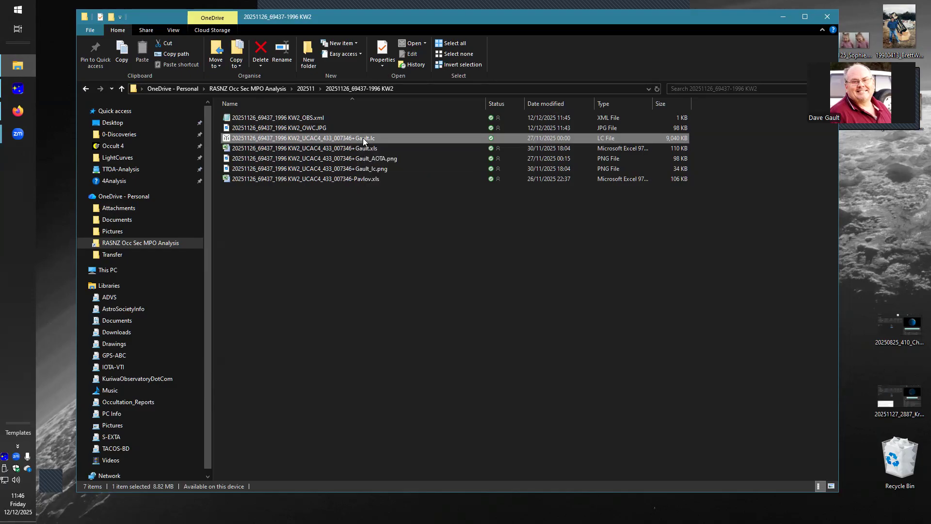
double_click(362, 137)
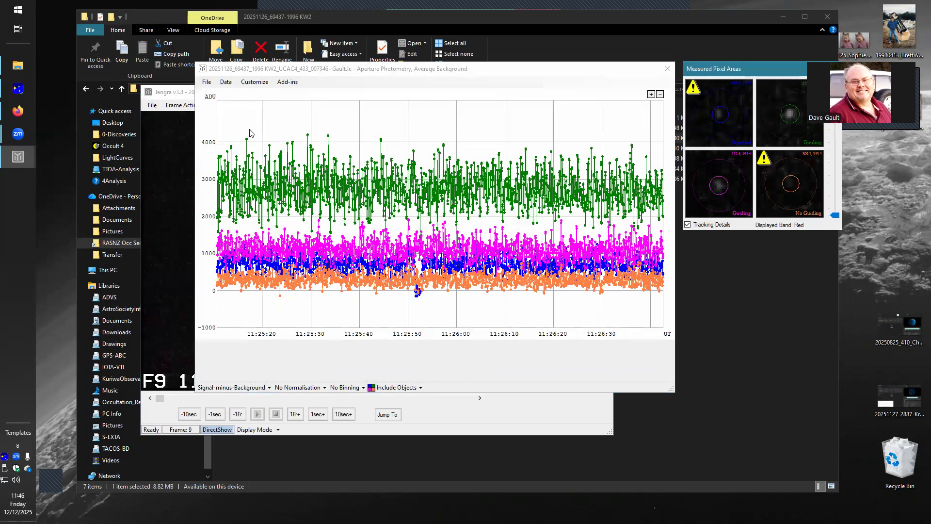
click(207, 82)
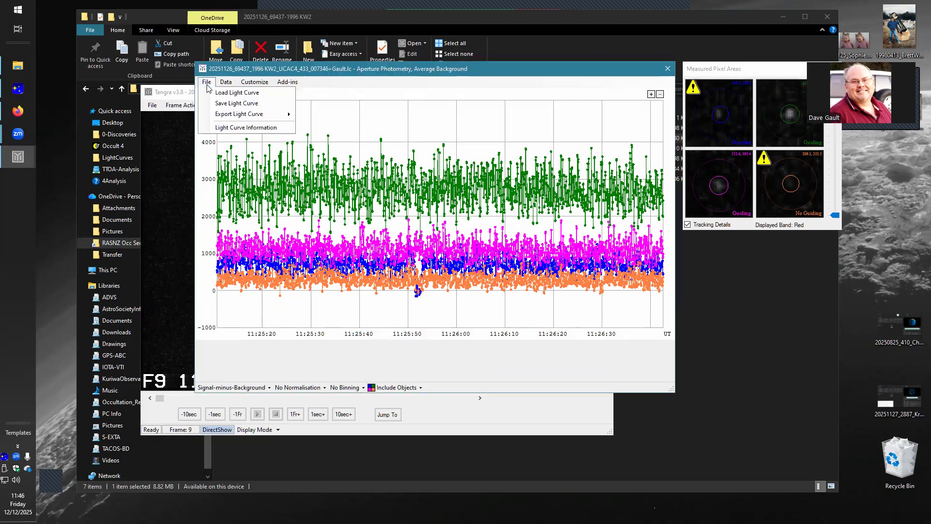
mouse_move(252, 114)
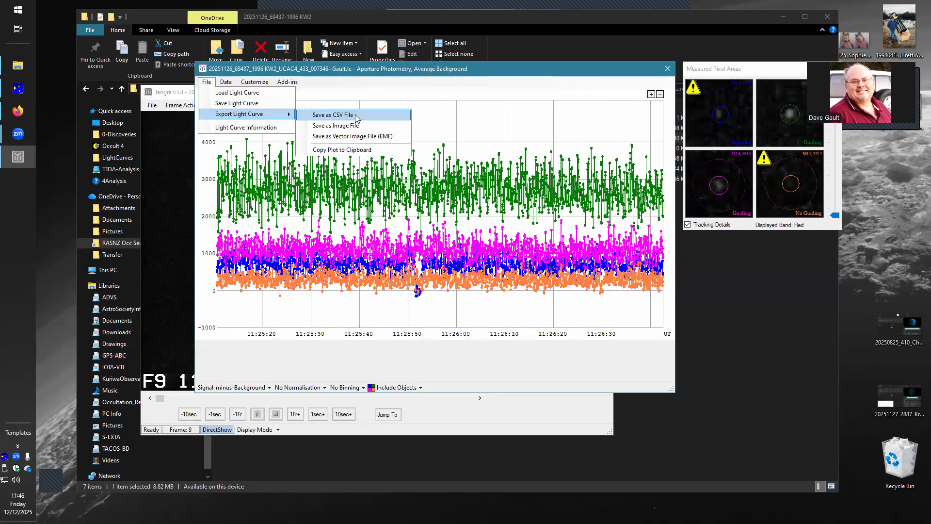
click(364, 114)
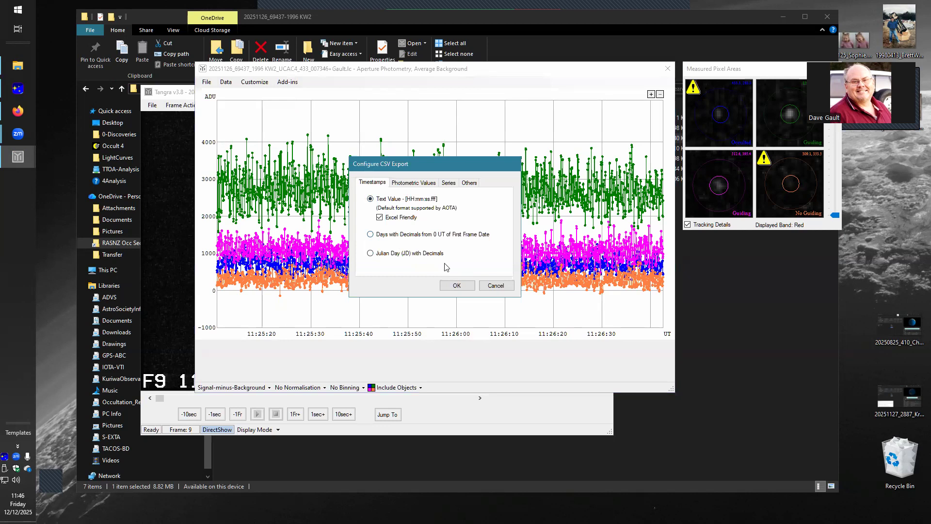
click(456, 286)
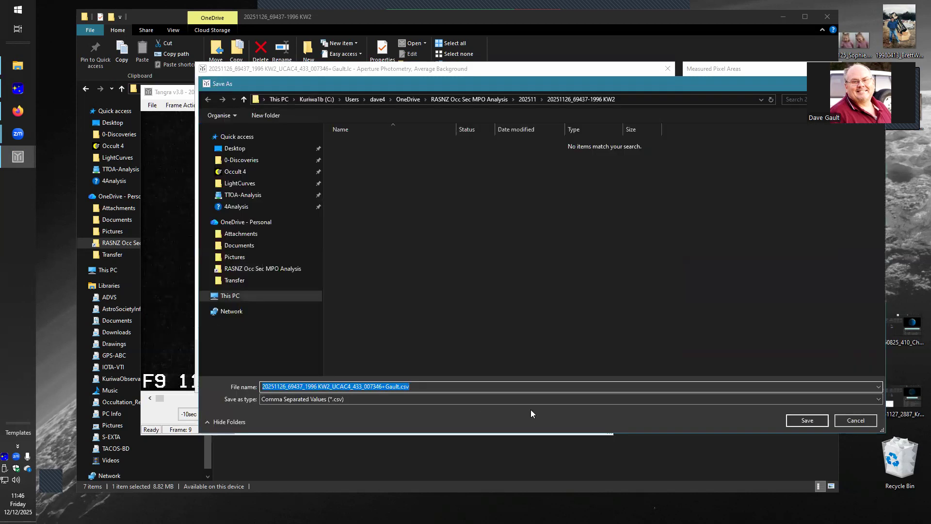
click(809, 418)
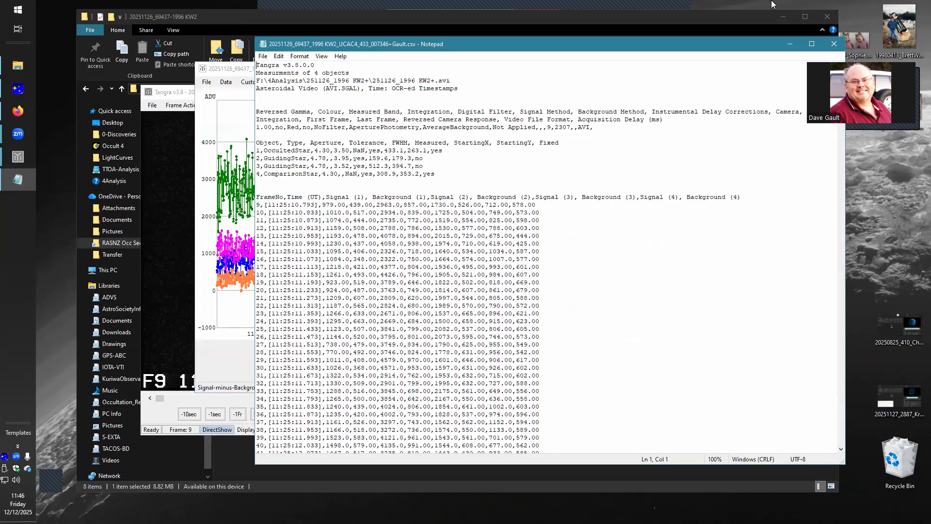
Step: Close the exported CSV, the light curve and Tangra, and shift the event folder window slightly lower
click(833, 44)
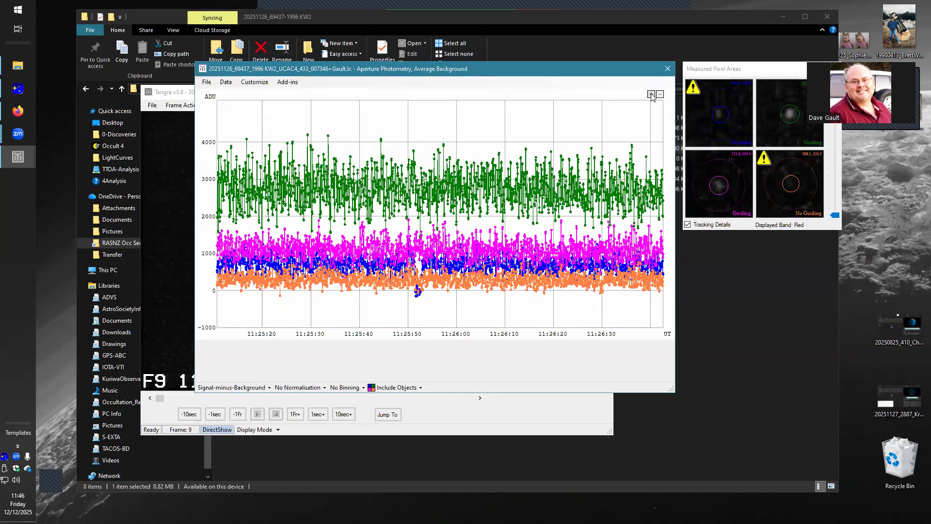
click(668, 72)
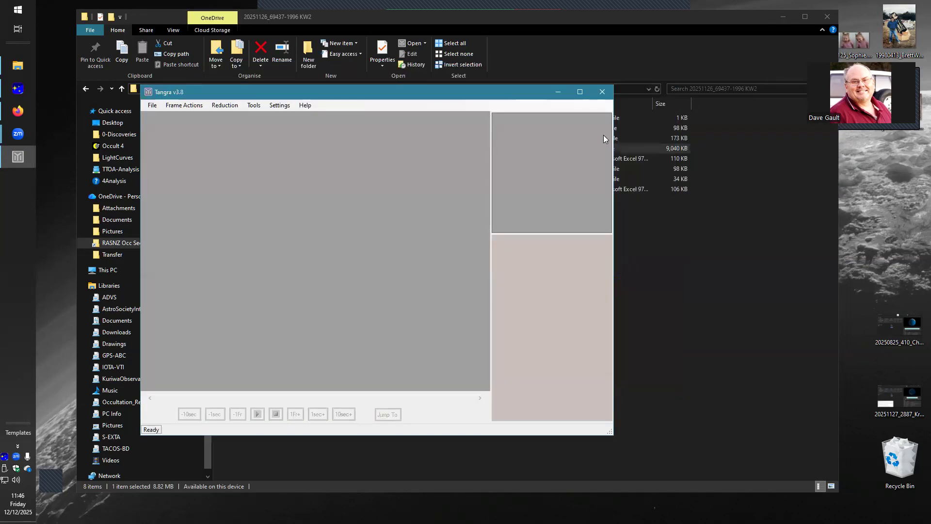
click(602, 92)
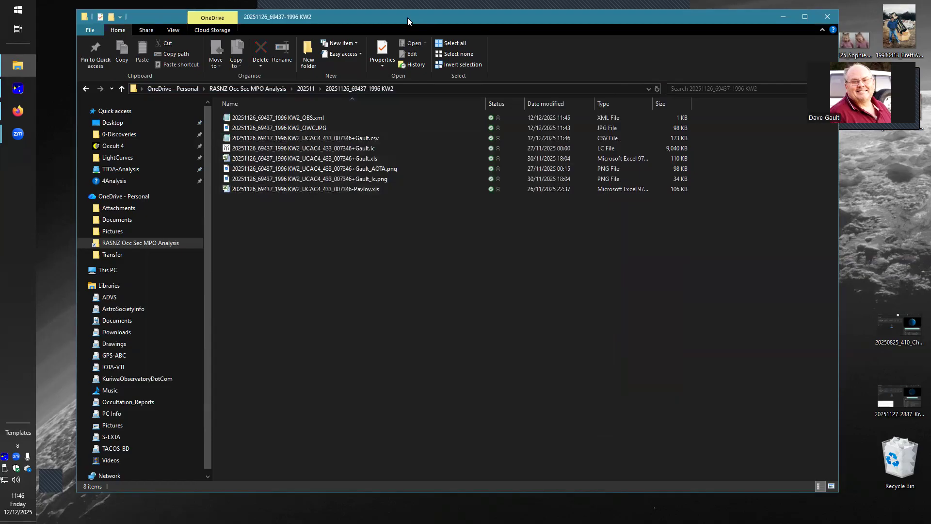
drag(407, 18, 422, 48)
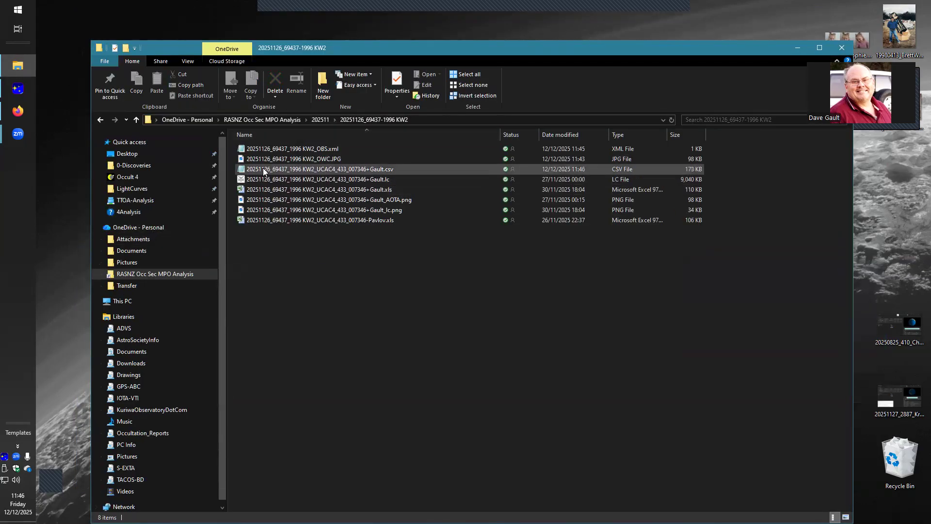
Step: Launch Occult 4 and open the editor for adding, editing and plotting observed asteroidal occultations
click(18, 10)
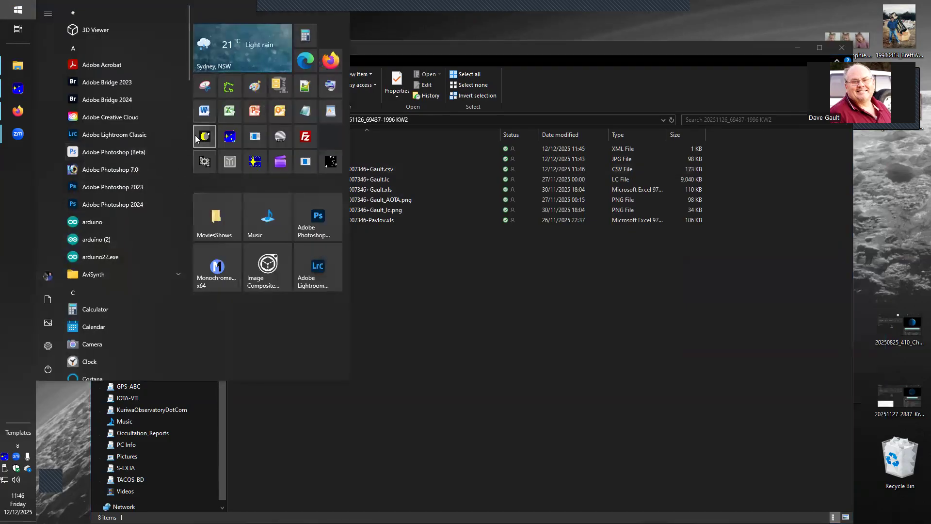
click(201, 250)
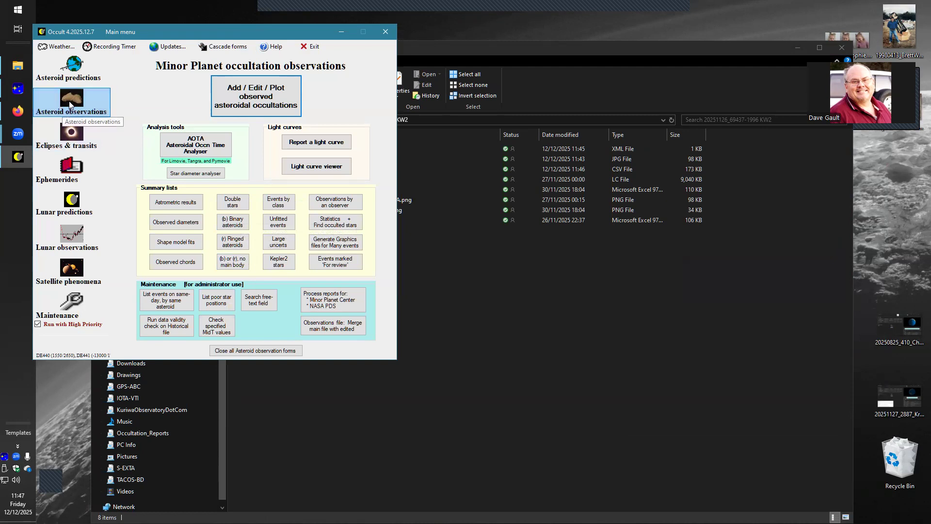
click(279, 102)
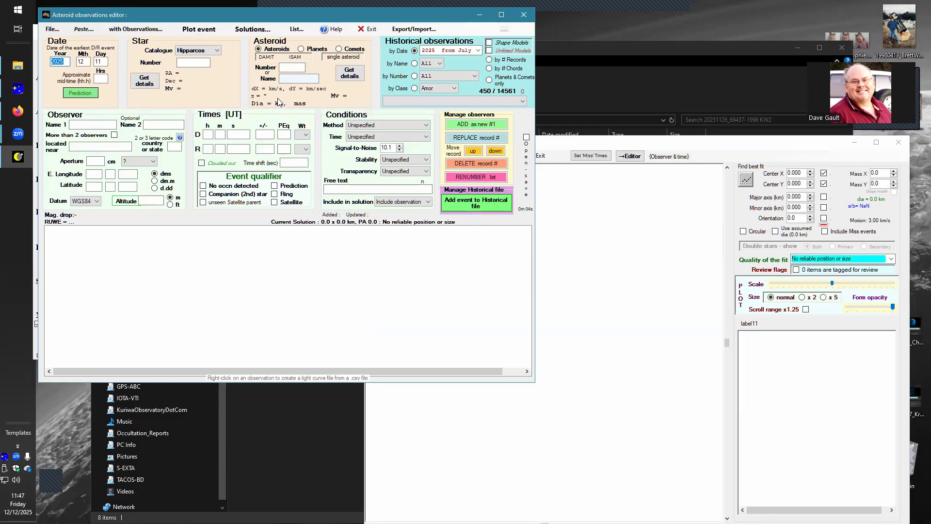
Step: Open 20251126_69437_1996 KW2_OBS.xml from the 20251126_69437-1996 KW2 folder under RASNZ Occ Sec MPO Analysis, 202511, in the observations editor
click(52, 29)
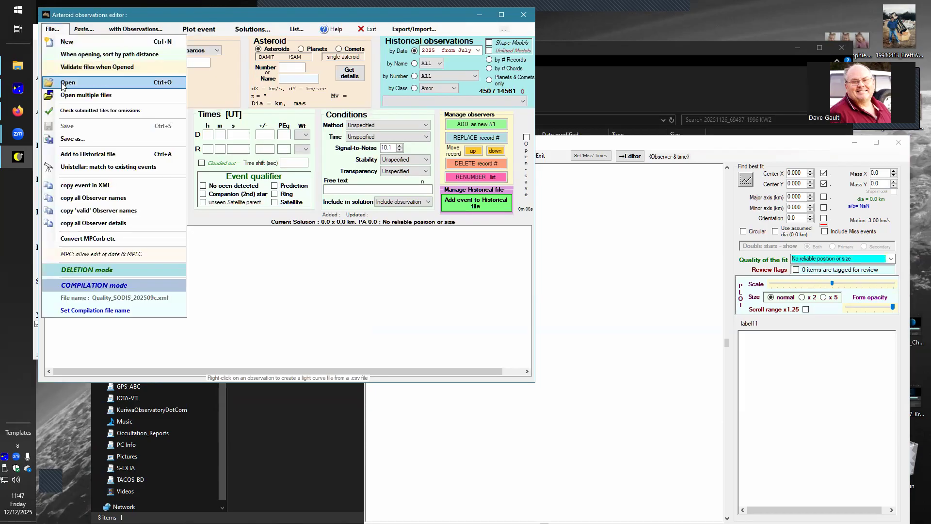
click(376, 226)
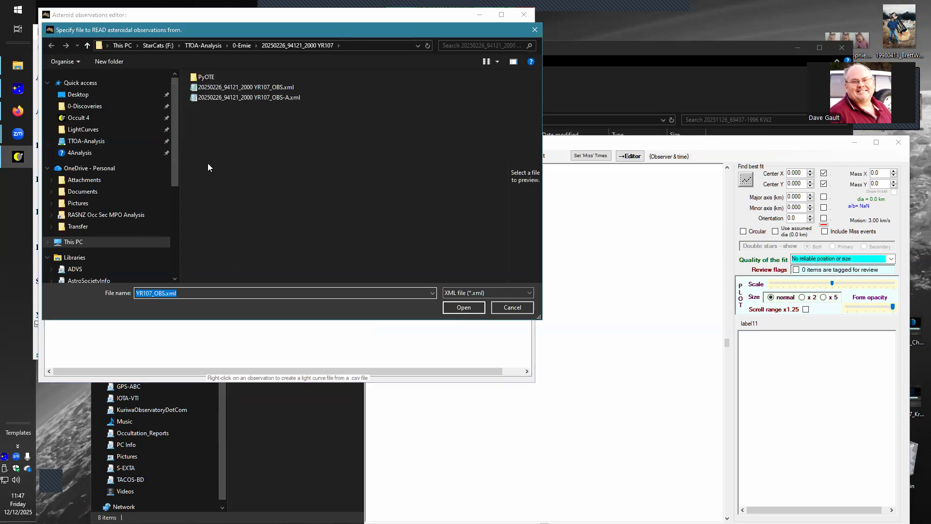
click(120, 215)
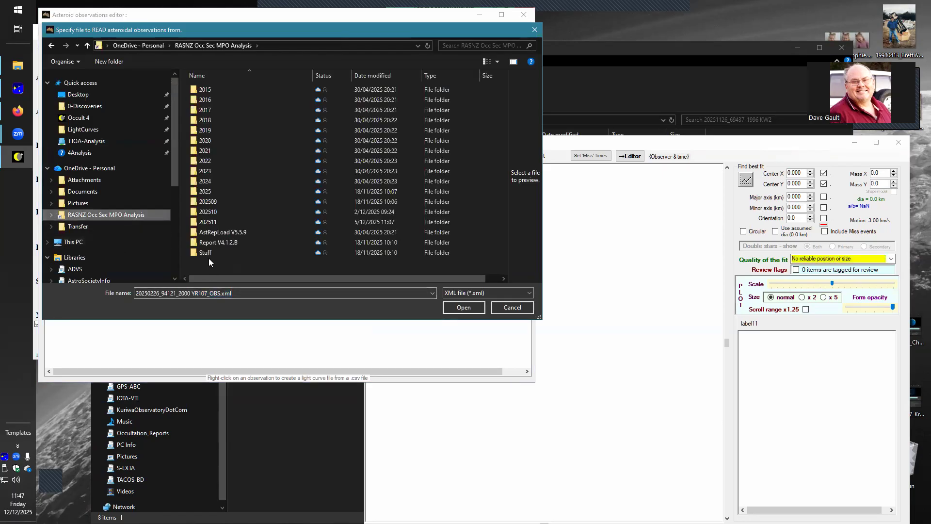
double_click(210, 221)
scroll(274, 220, down, 1)
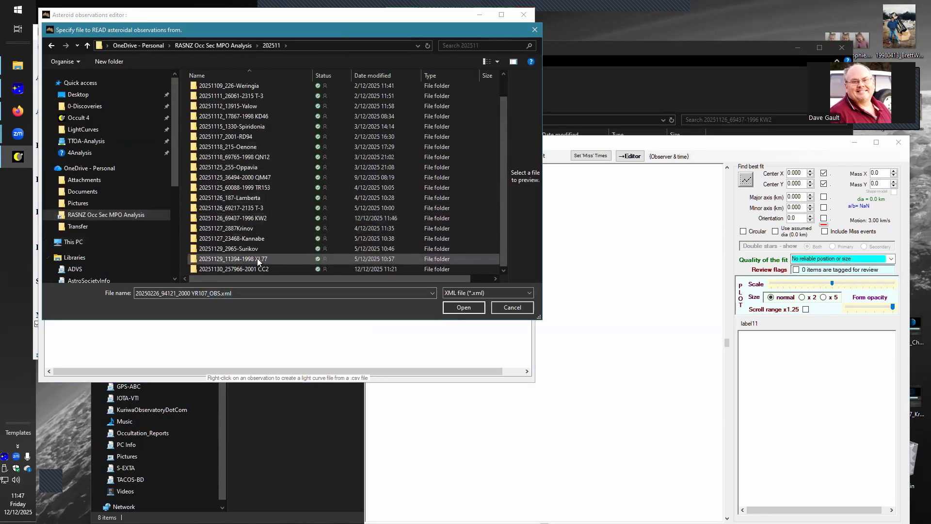
click(257, 218)
double_click(256, 217)
click(246, 90)
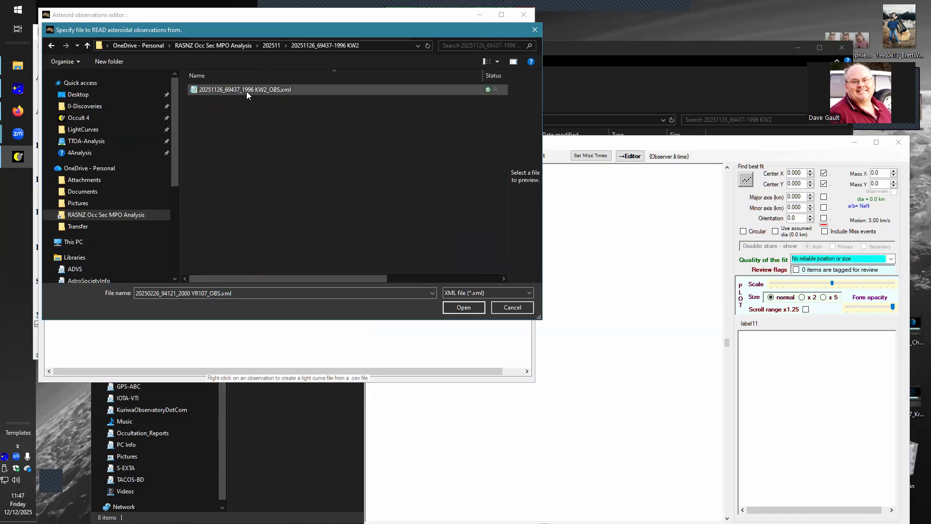
click(462, 307)
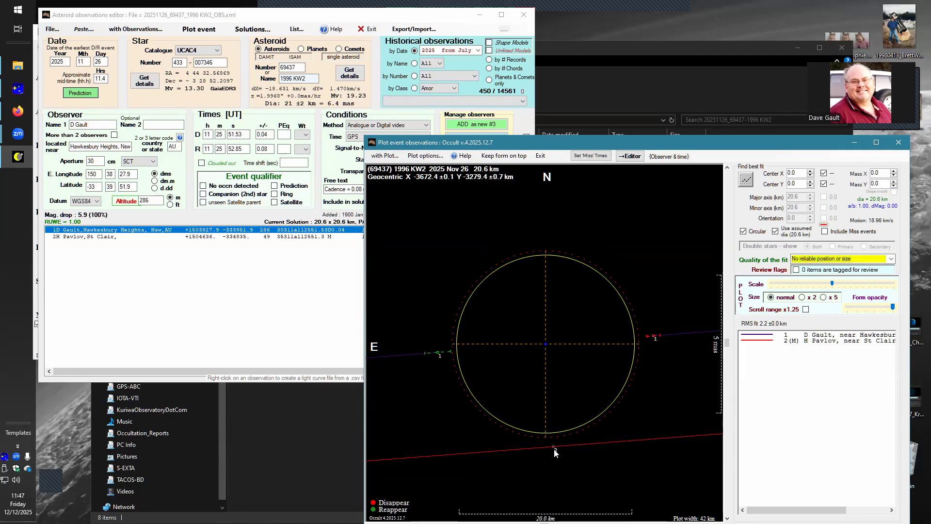
Step: Complete the second observer's location in record 2 with the state Nsw and the country code AU
click(92, 237)
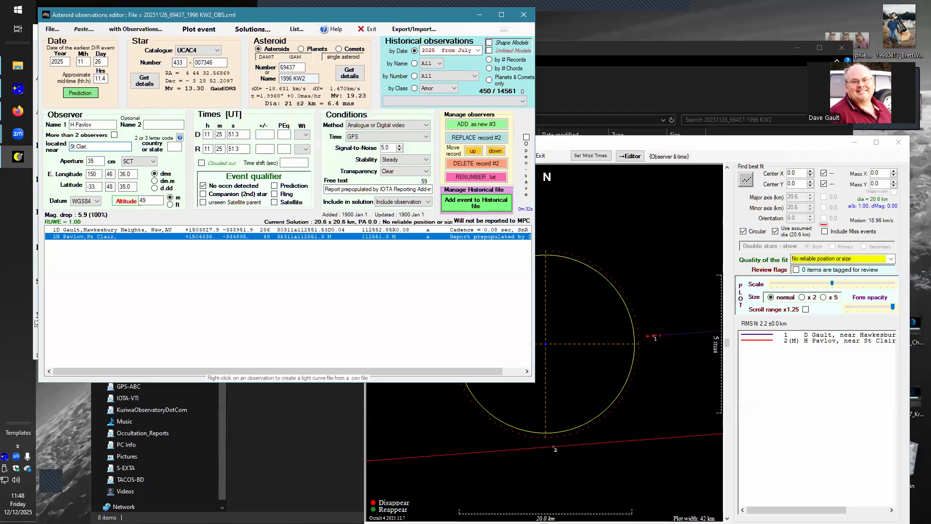
text(Nsw)
key(Tab)
text(AU)
Step: Clear the prepopulated free text of record 2 and replace the record with the edited details
click(371, 190)
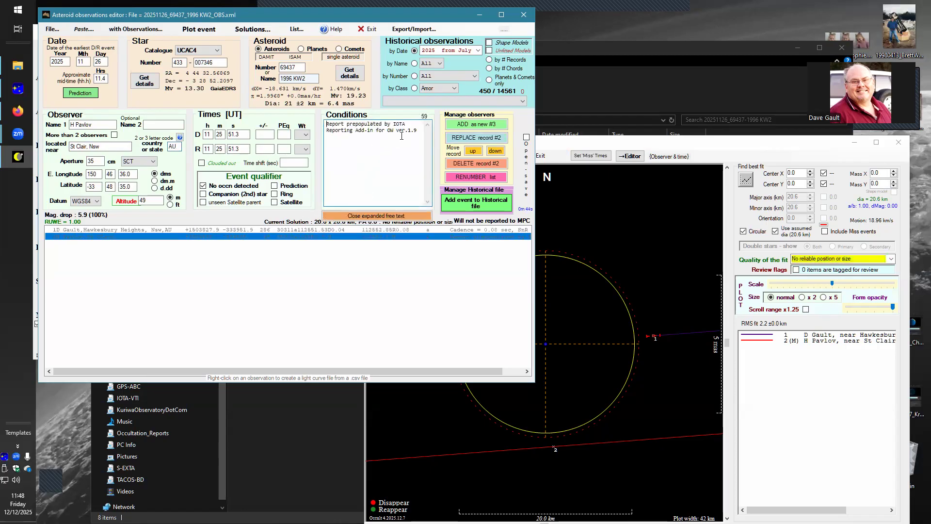
key(ctrl+a)
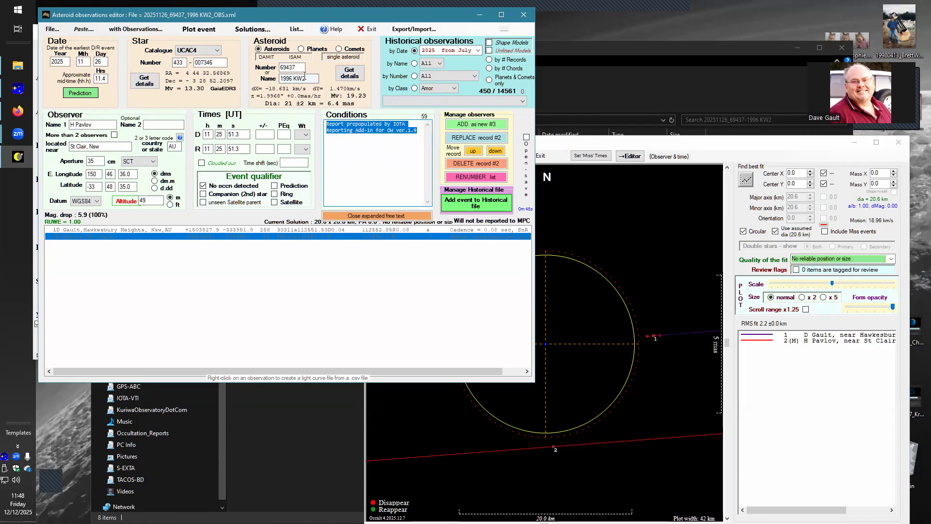
key(Delete)
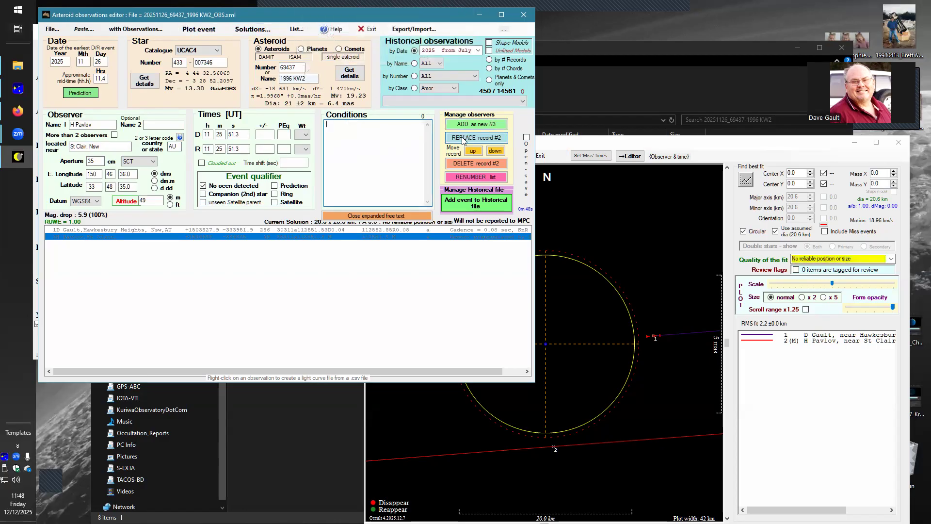
click(462, 140)
click(493, 309)
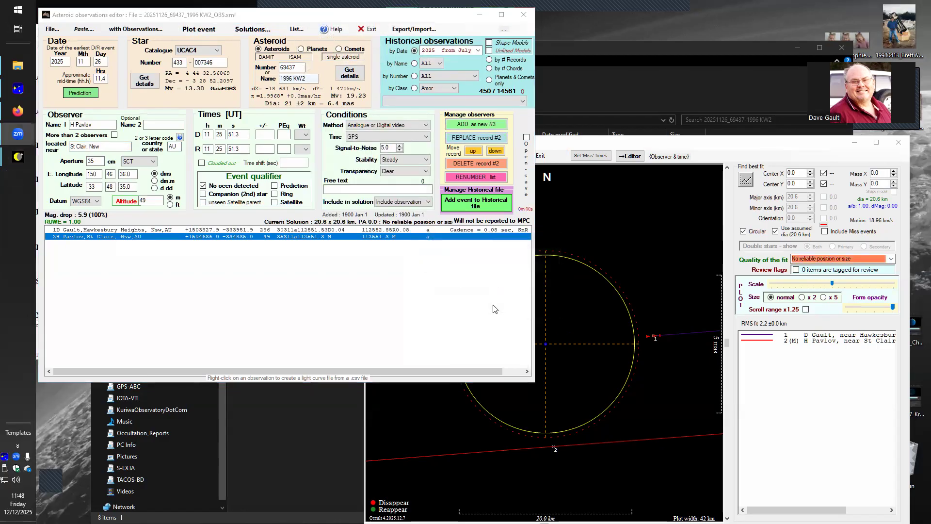
Step: Load observer record 1 for editing and set its signal-to-noise to 5.2
click(459, 230)
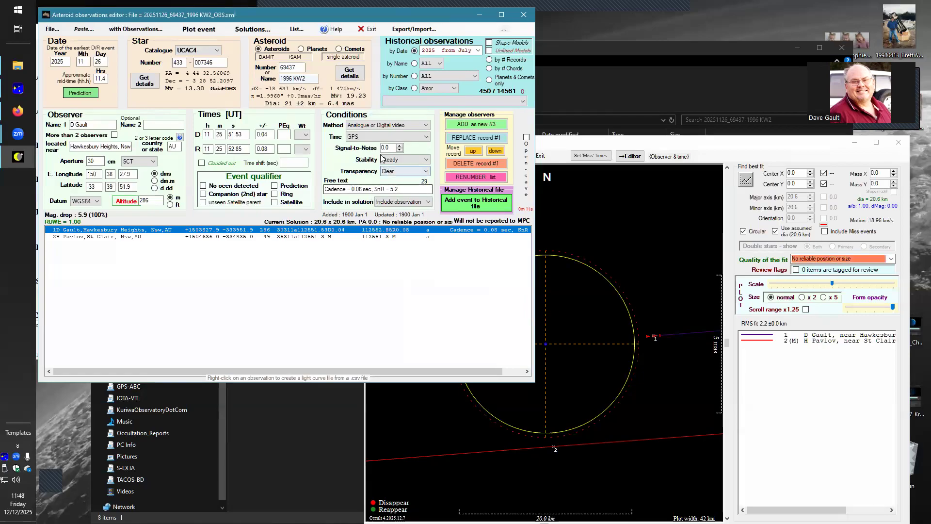
drag(390, 148, 364, 145)
text(5.2)
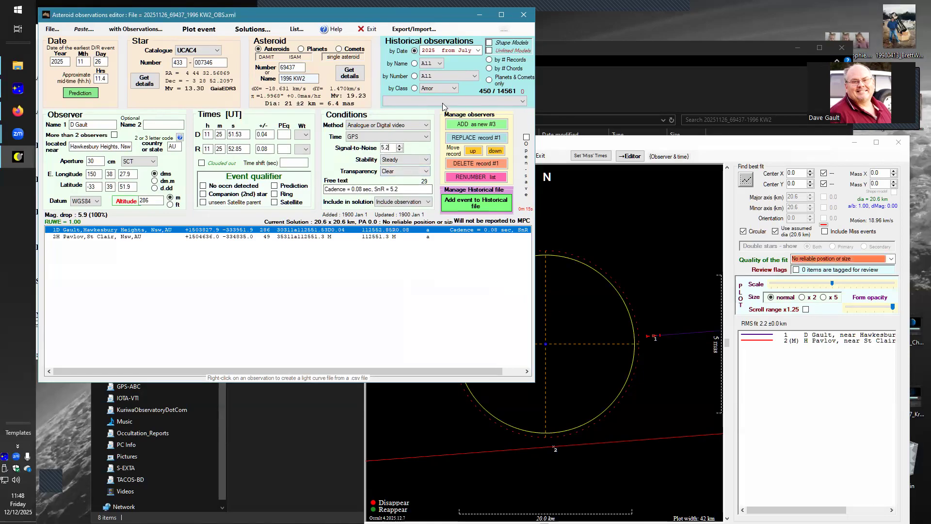
Step: Shorten record 1's free text to "Cadence = 0.08 sec" by removing the SnR note, and replace the record
click(412, 188)
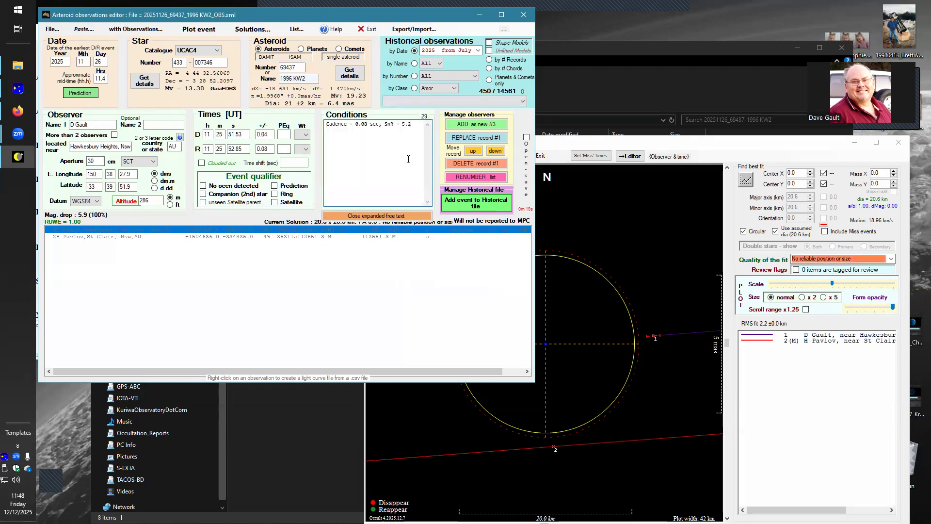
key(BackSpace)
key(BackSpace)
key(BackSpace)
key(BackSpace)
key(BackSpace)
key(BackSpace)
key(BackSpace)
key(BackSpace)
key(BackSpace)
key(BackSpace)
key(BackSpace)
click(473, 138)
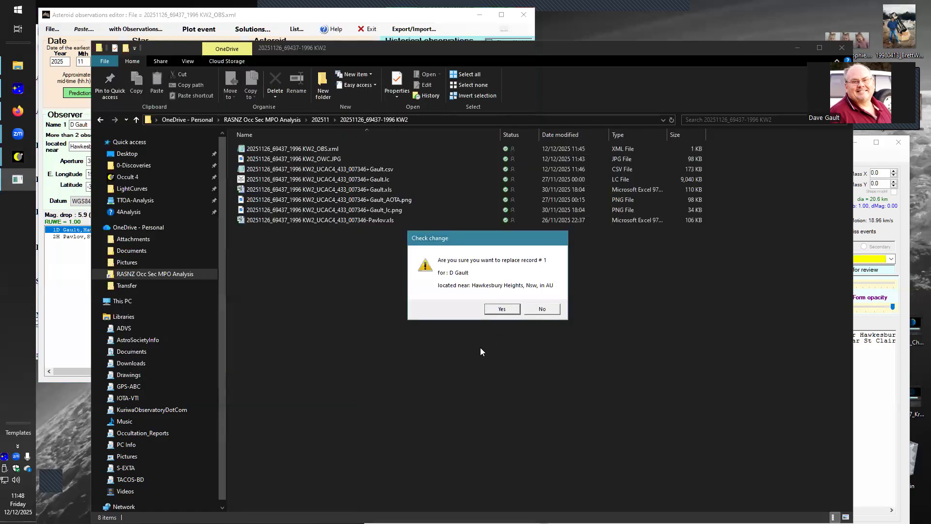
click(480, 347)
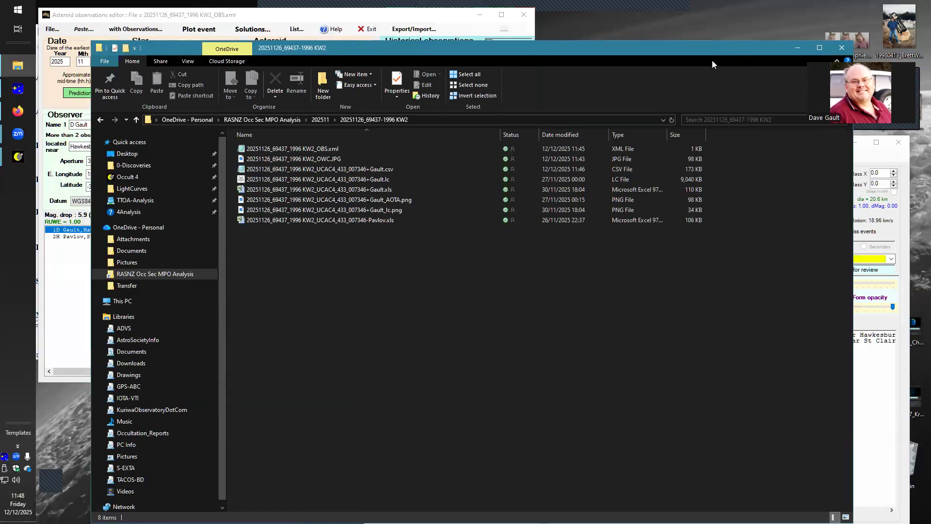
Step: Shift the event folder window out of the way, generate the event's prediction, and place the resulting event list below the editor
drag(712, 61, 689, 76)
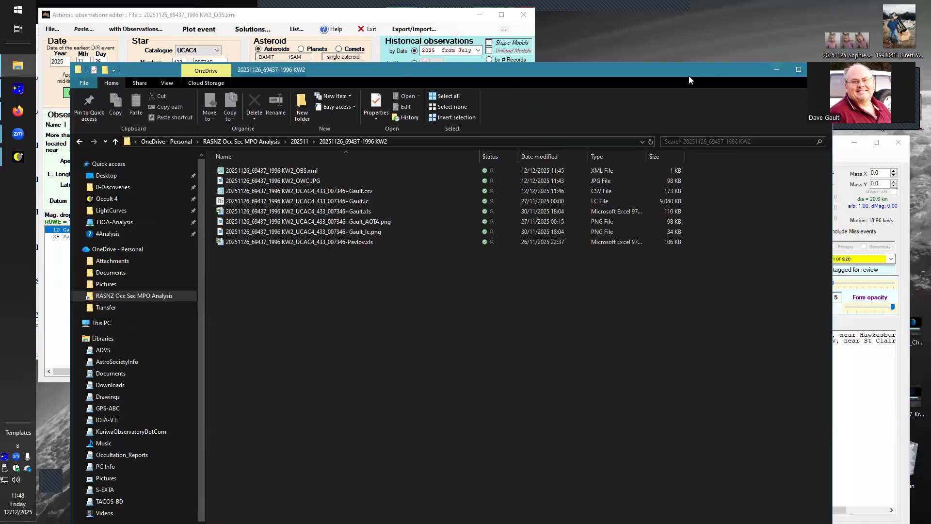
drag(688, 76, 708, 521)
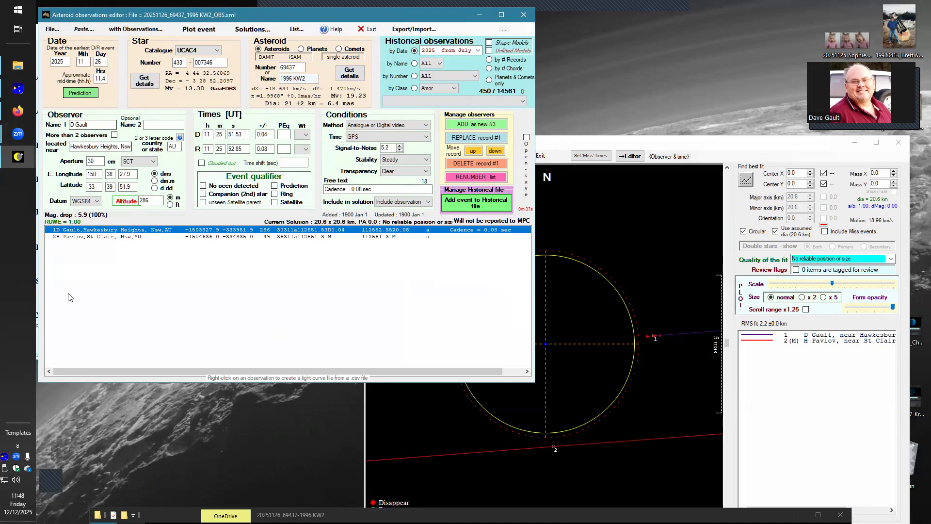
click(78, 93)
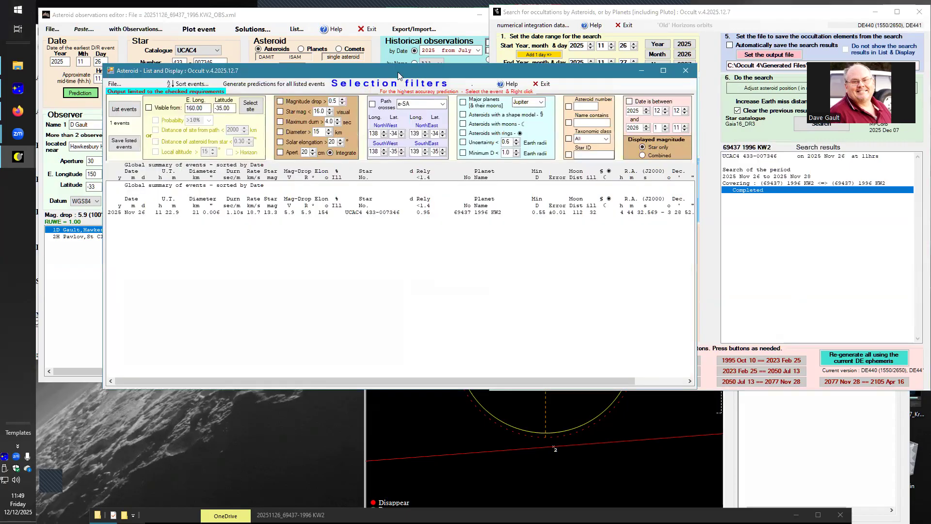
drag(398, 75, 432, 255)
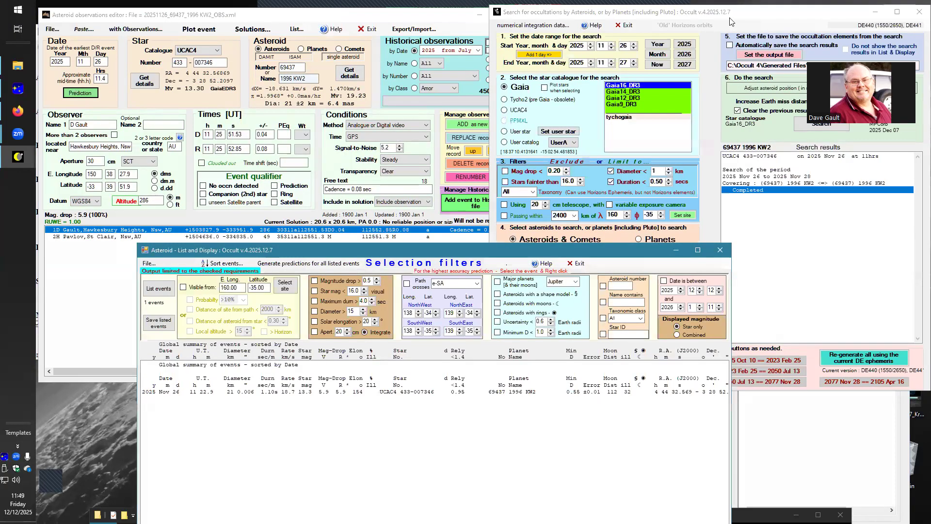
Step: Plot the listed 2025 Nov 26 event for 69437 1996 KW2 and list its path coordinates at MSL, placed above the map
click(690, 23)
click(415, 254)
click(395, 392)
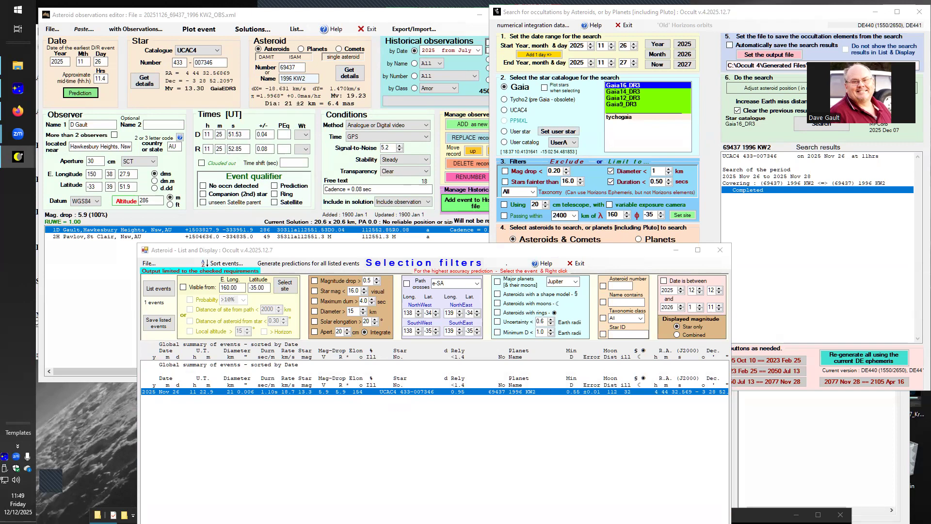
double_click(420, 391)
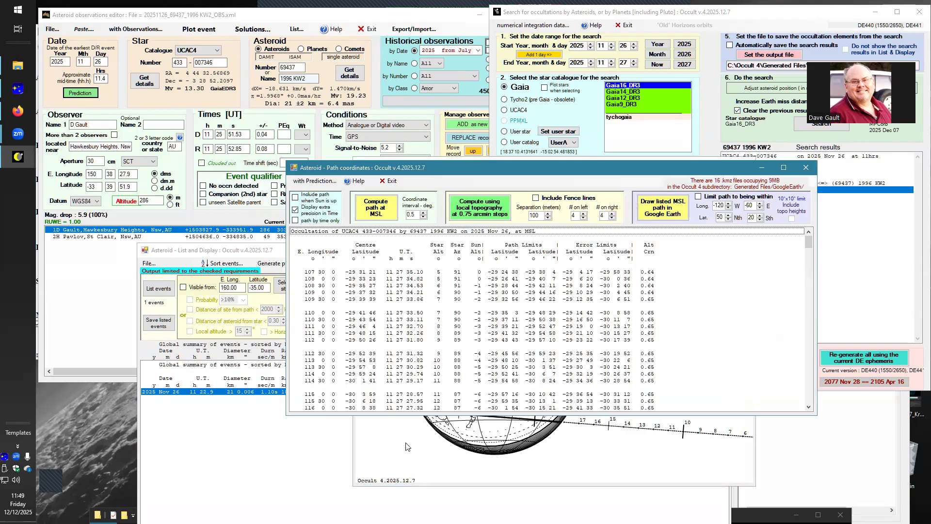
drag(569, 167, 580, 83)
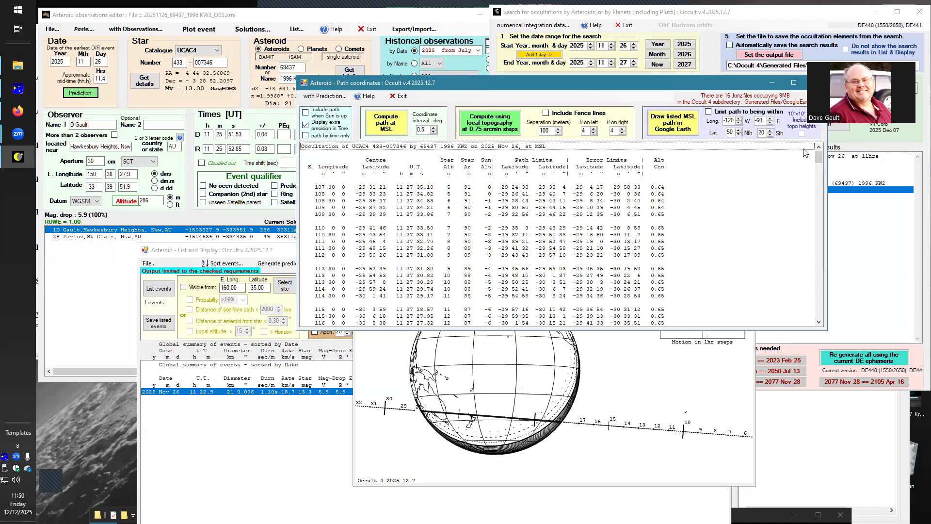
Step: Copy the path coordinates' prediction line for east longitude 150° 30' and paste it into the observation report
click(77, 234)
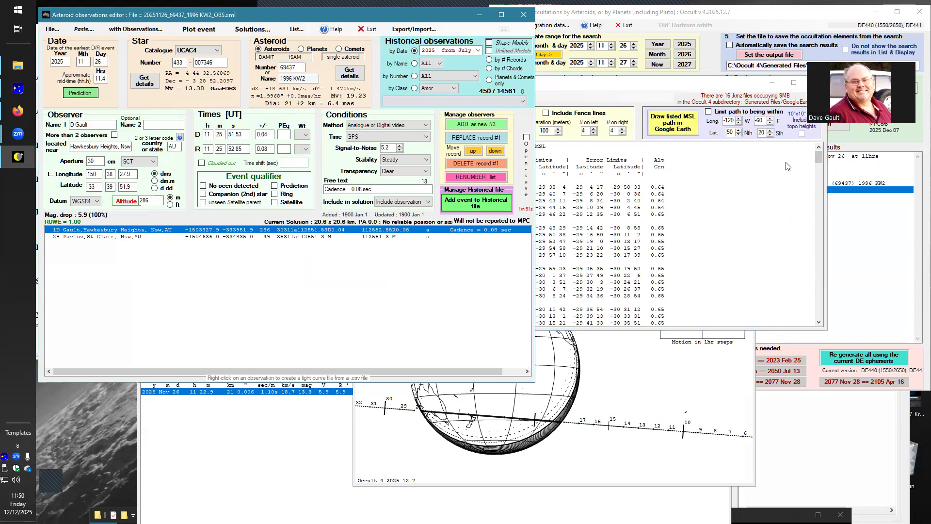
click(683, 92)
drag(817, 158, 818, 202)
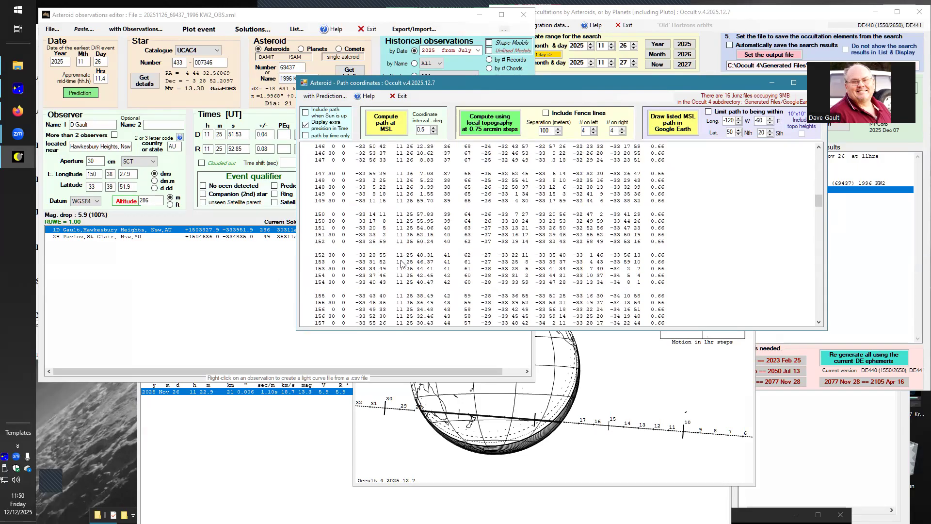
click(331, 208)
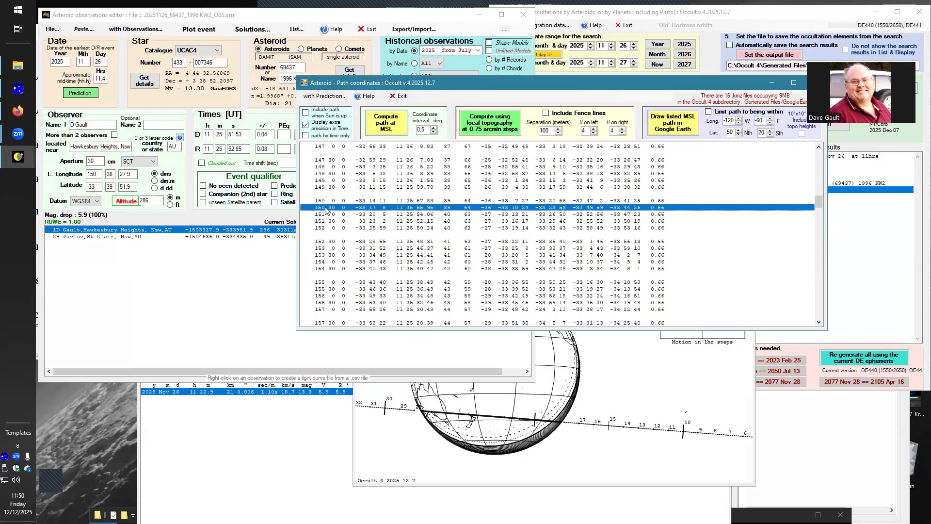
right_click(326, 209)
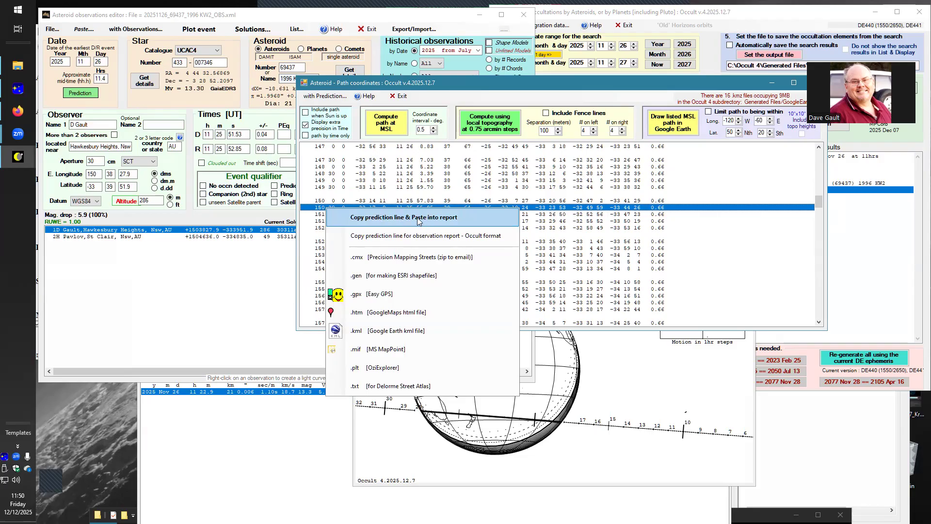
click(417, 217)
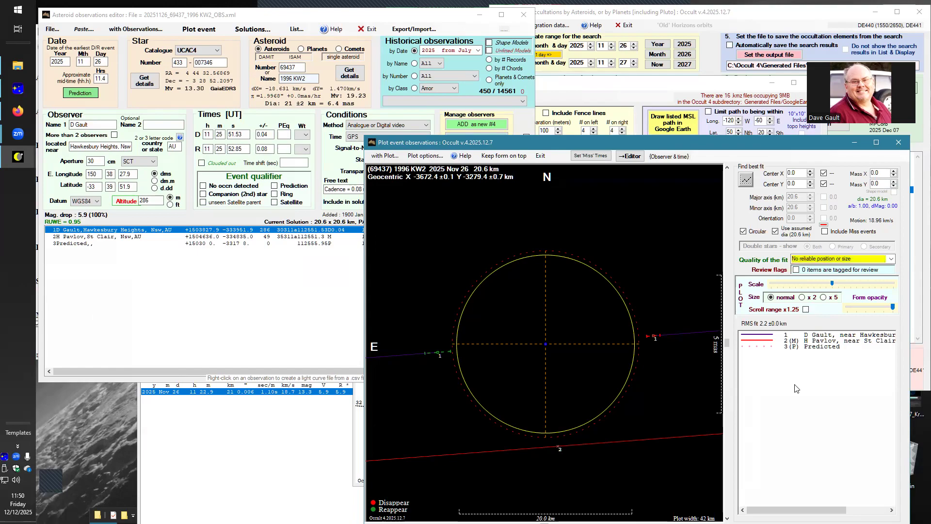
Step: Reduce the plot scale to include the predicted path, and set the quality of the fit to "Astrometry only. No reliable size"
drag(830, 288, 802, 289)
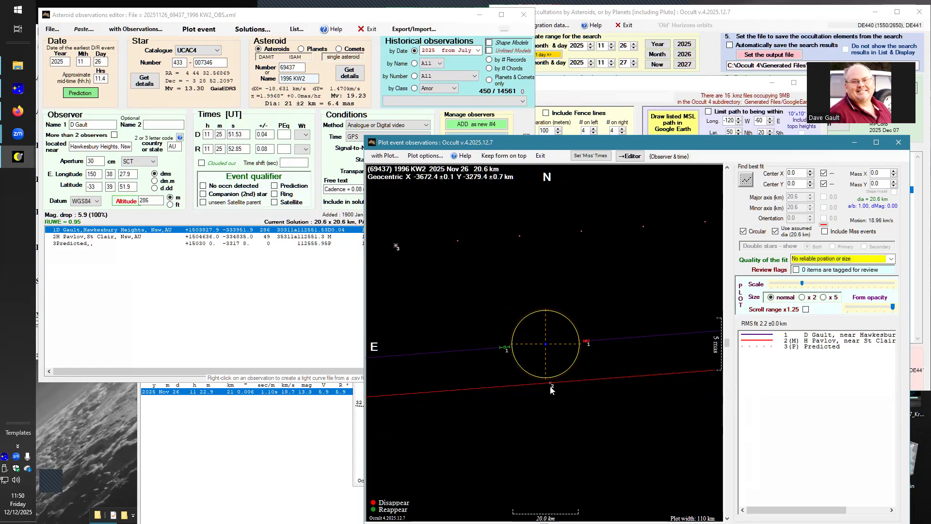
mouse_move(550, 387)
click(892, 260)
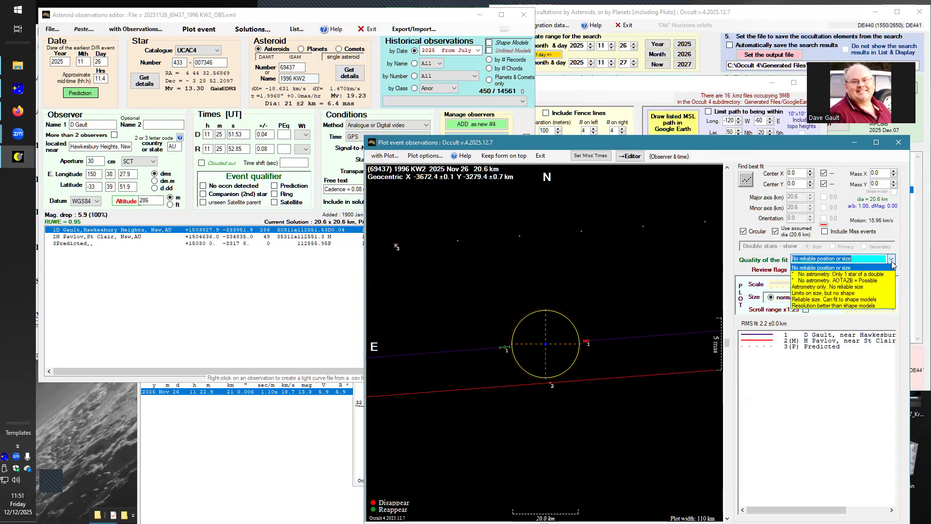
click(824, 286)
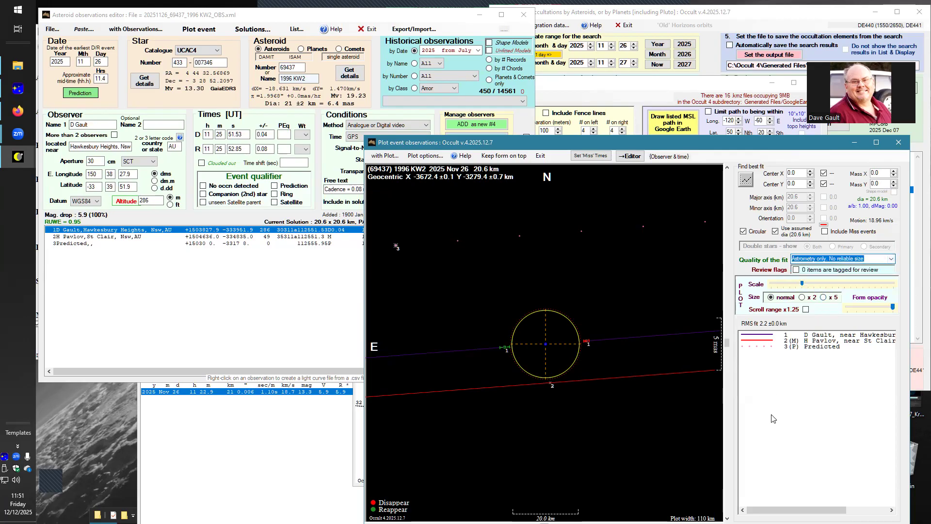
Step: Save the edited observations to the event's OBS XML file and bring the event plot back to the front
click(129, 283)
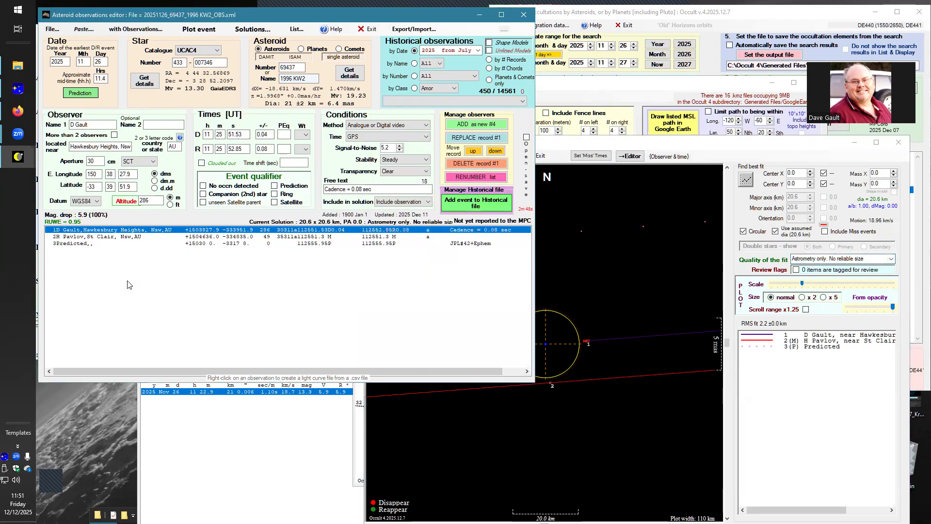
click(51, 29)
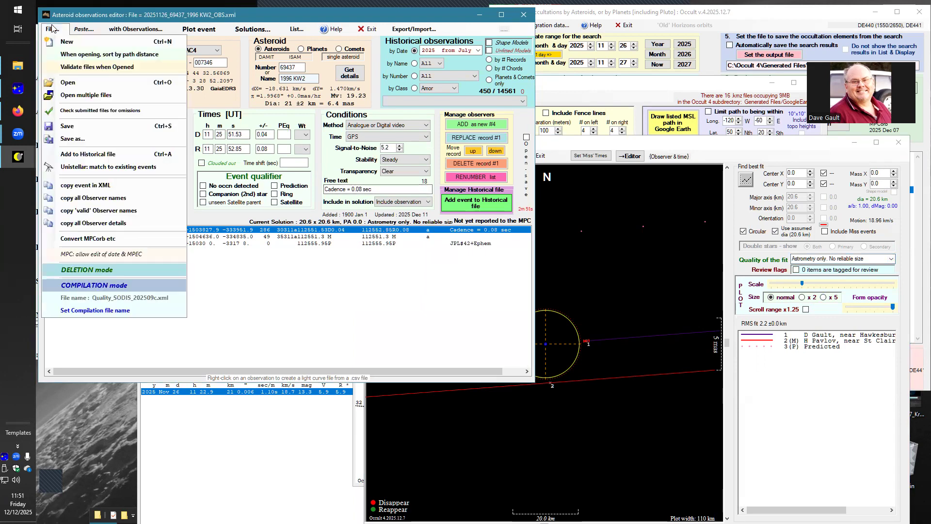
click(70, 126)
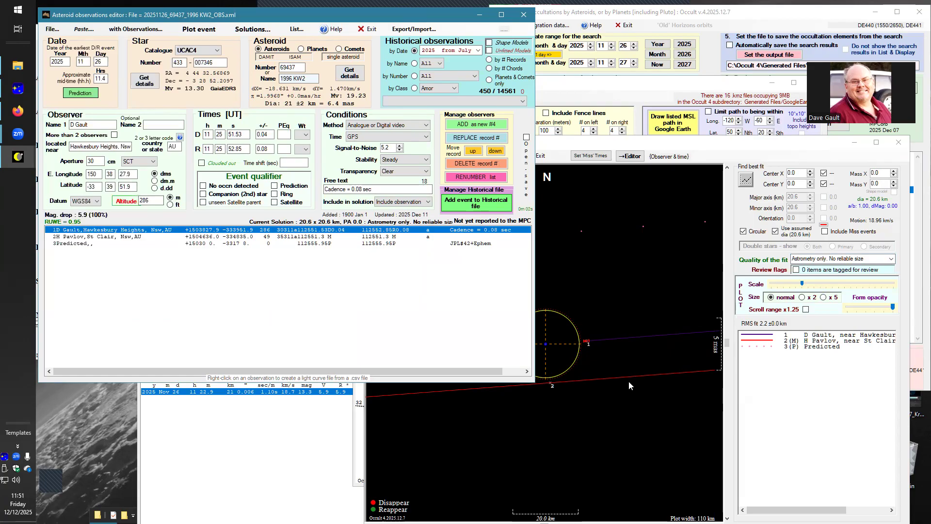
click(826, 402)
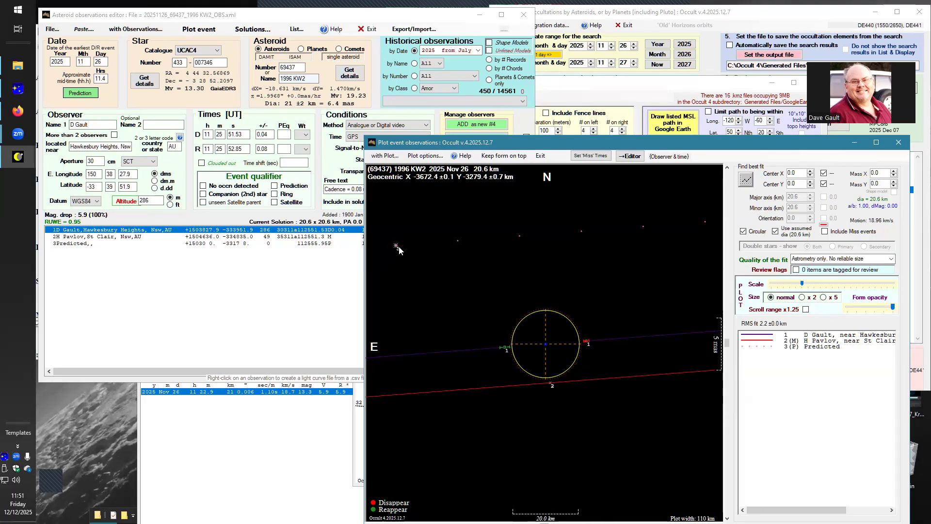
Step: Start saving an image of the entire plot form and choose the 20251126_69437-1996 KW2 folder within 202511 as its destination
click(389, 156)
mouse_move(389, 216)
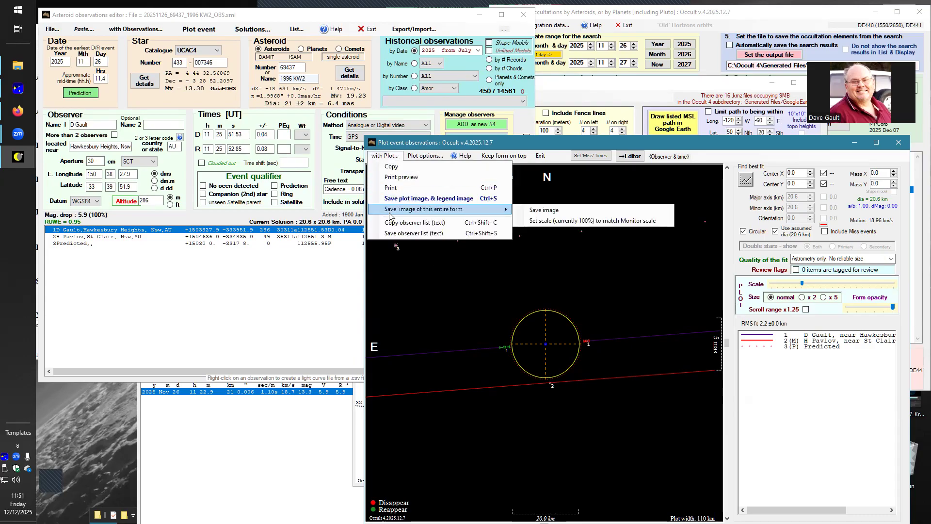
click(558, 211)
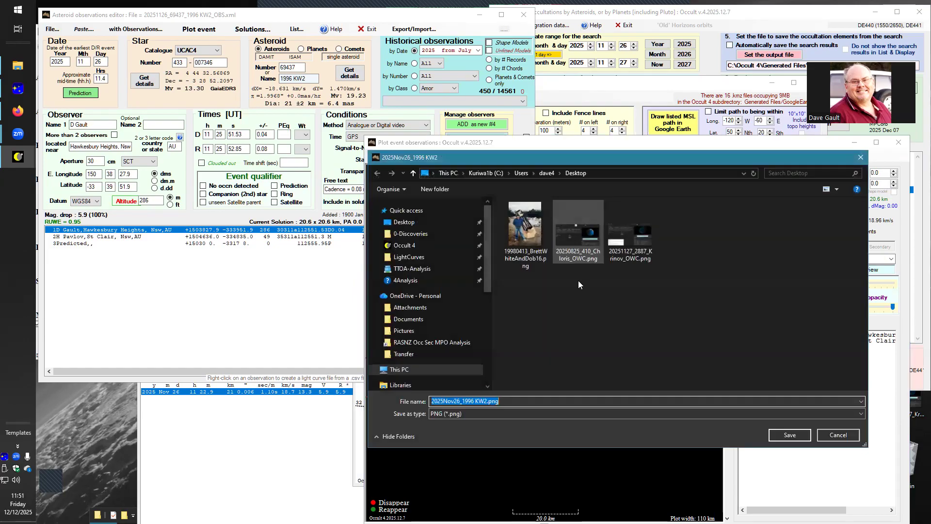
click(437, 345)
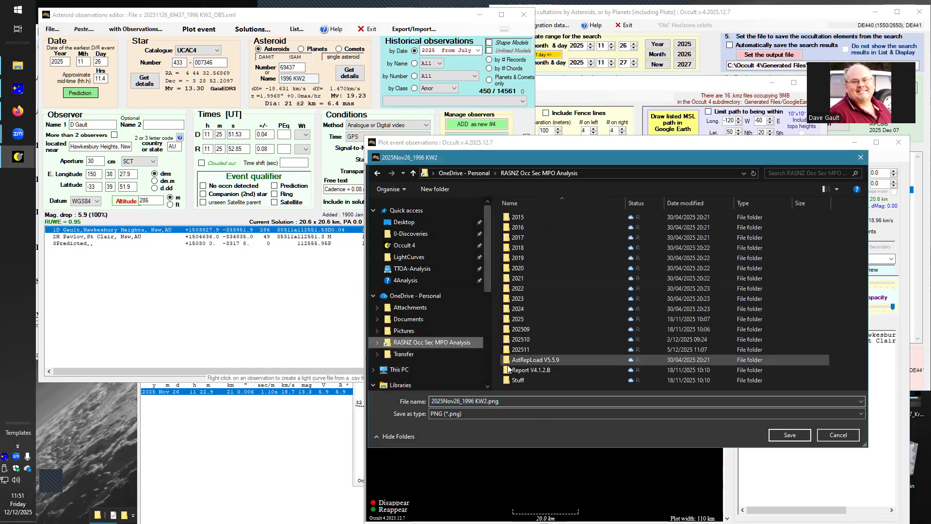
double_click(526, 352)
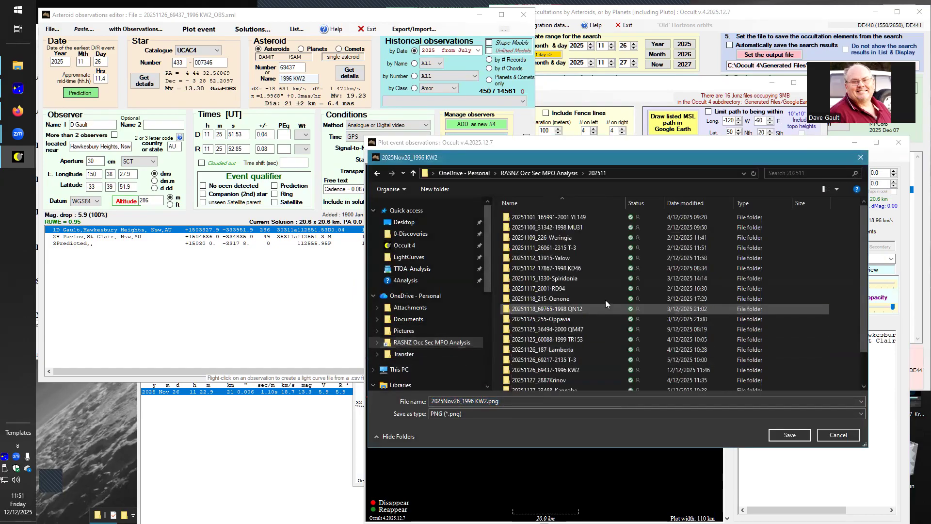
scroll(577, 338, down, 1)
click(573, 335)
key(Return)
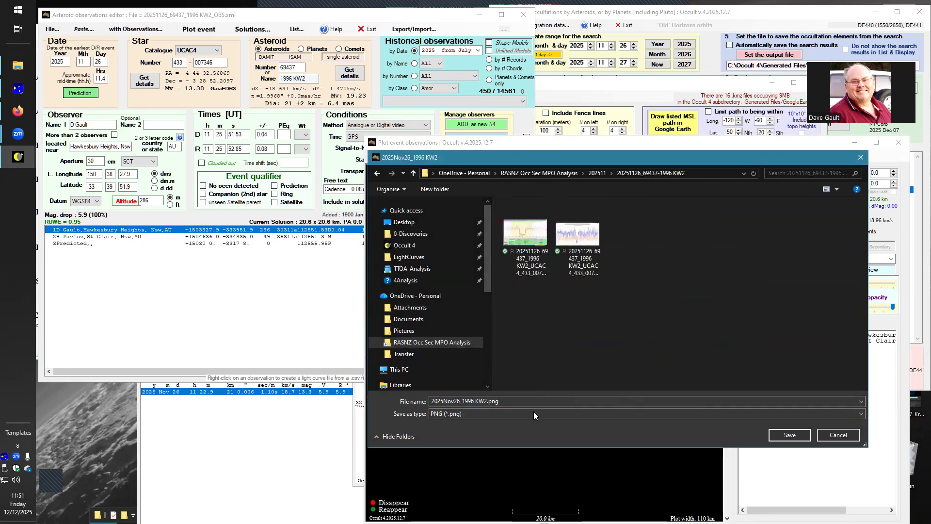
Step: Name the plot image 20251126_69437_1996 KW2_OBS and save it as a PNG
click(538, 401)
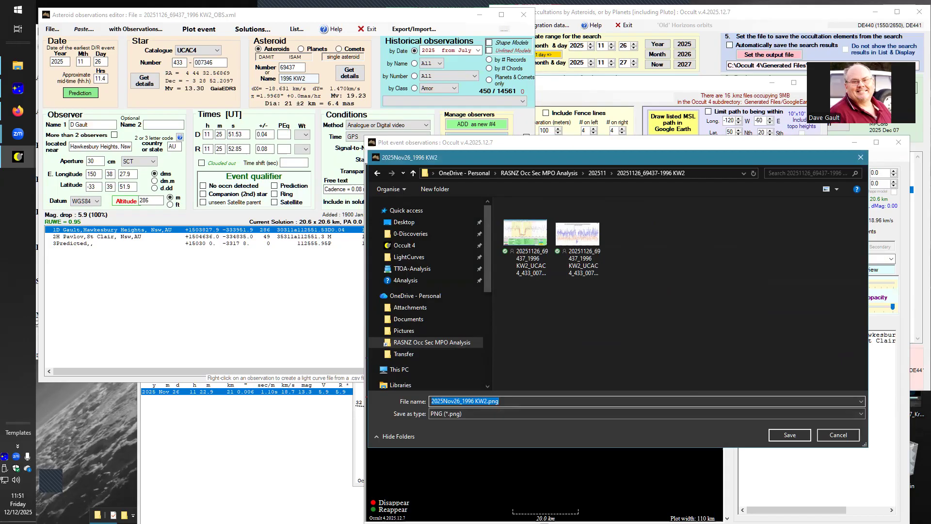
text(2)
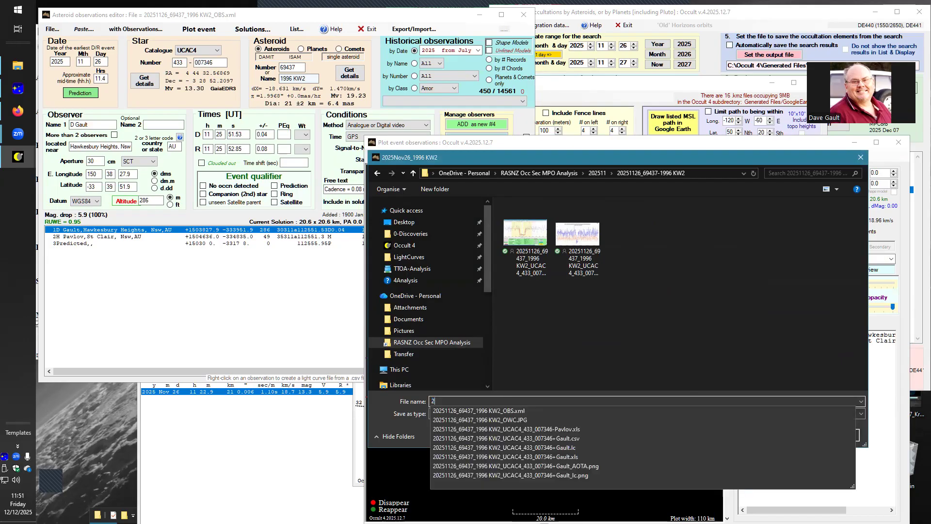
click(504, 411)
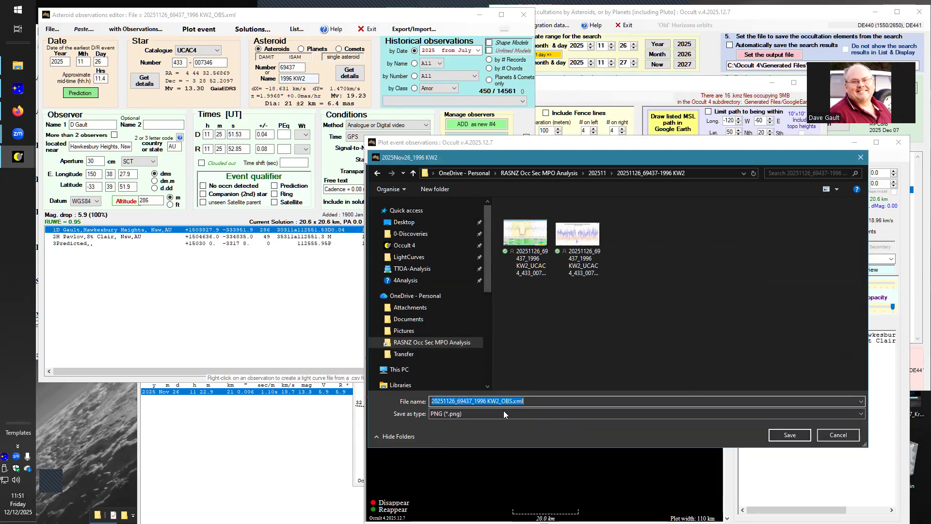
click(529, 401)
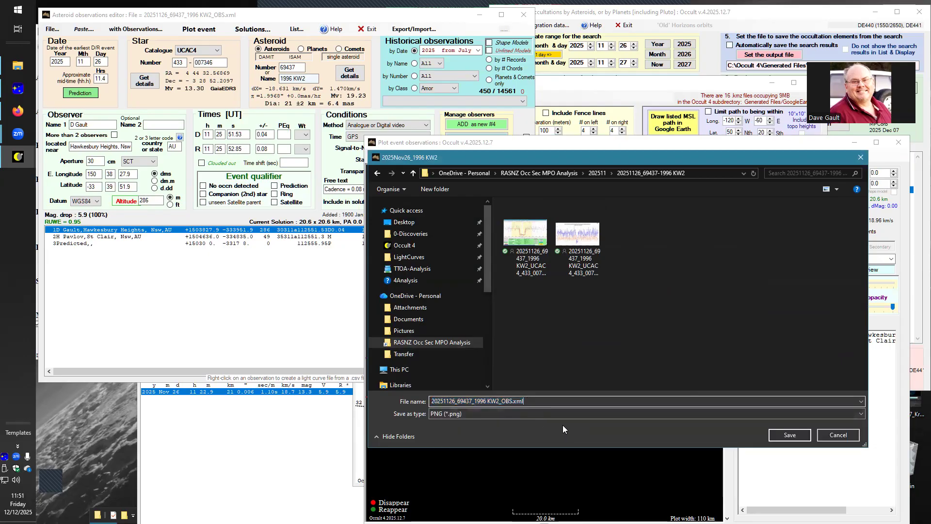
key(BackSpace)
key(BackSpace)
key(BackSpace)
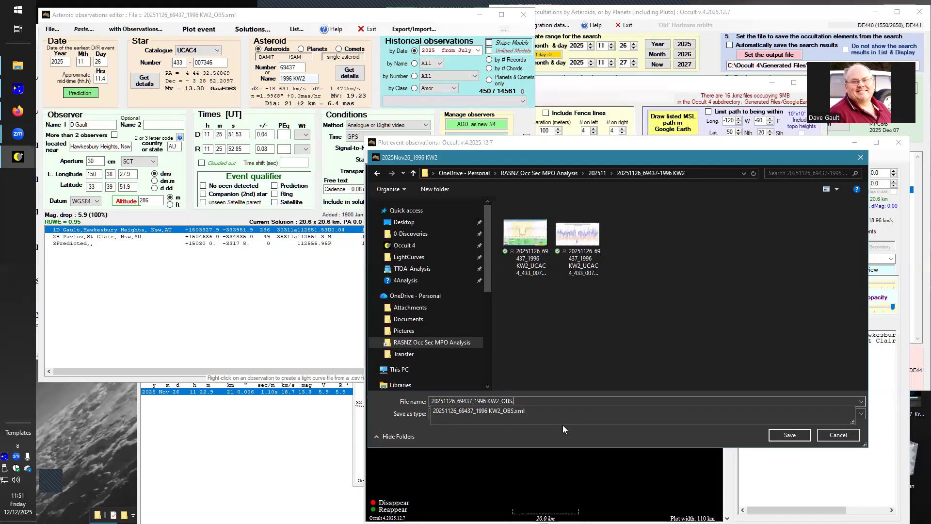
key(BackSpace)
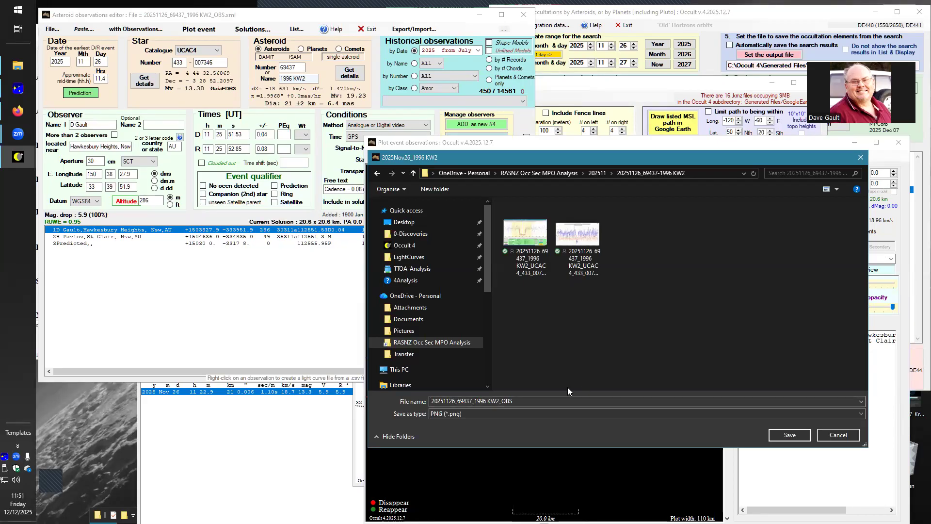
click(798, 436)
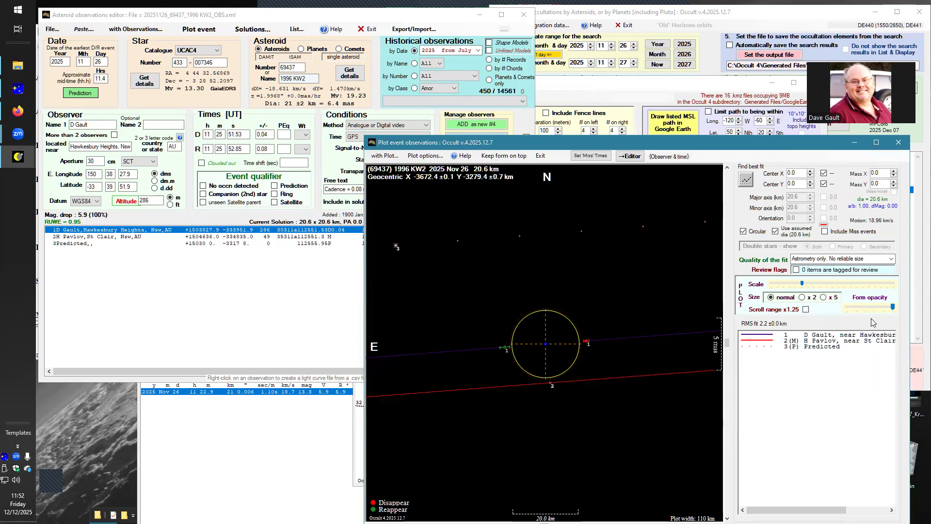
Step: Open the Light Curve Report form for the first observer and load the observer's CSV file from the 20251126_69437-1996 KW2 folder
click(235, 287)
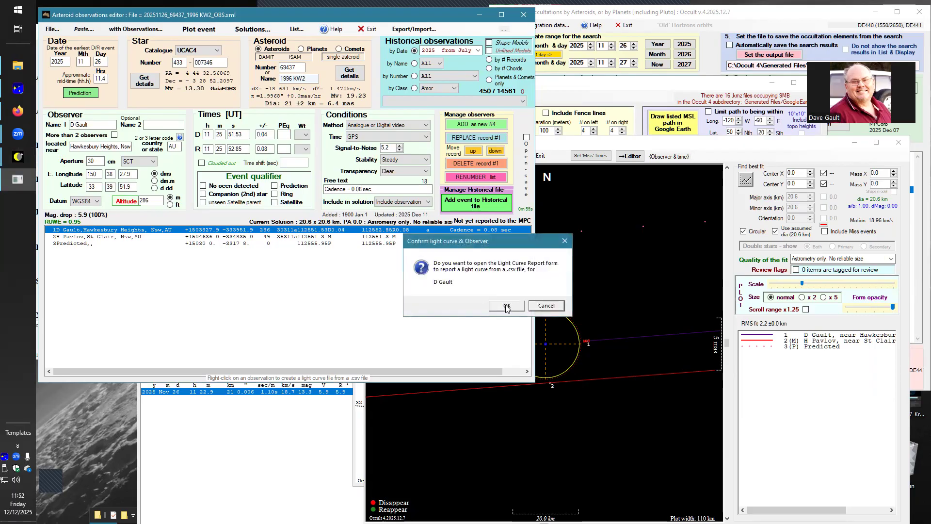
click(507, 308)
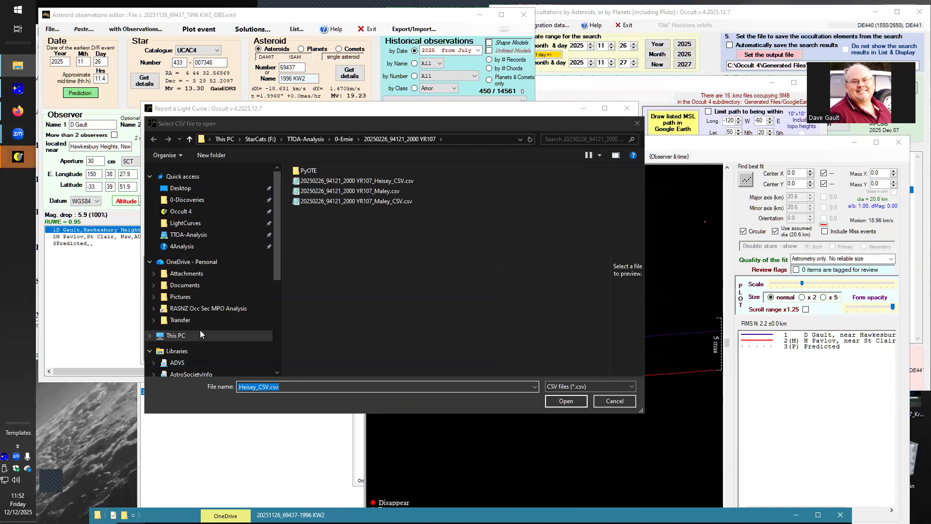
click(236, 311)
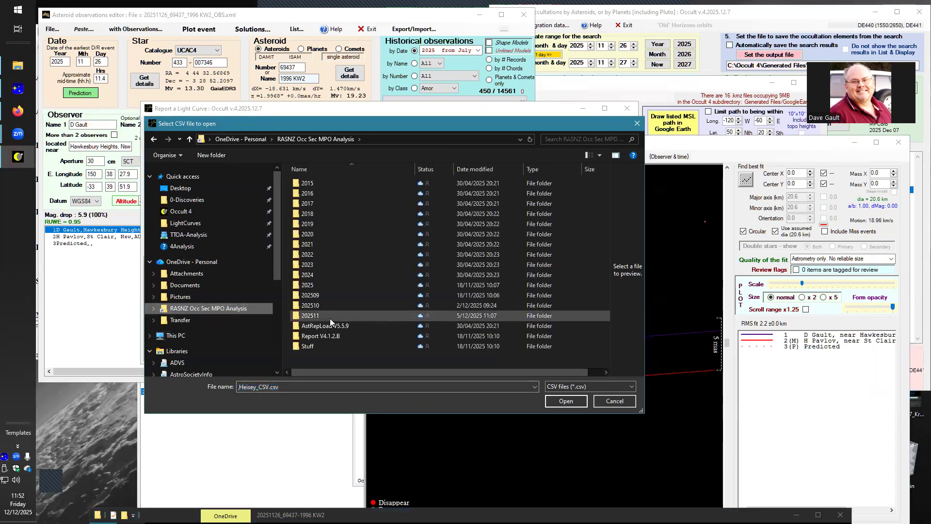
double_click(309, 316)
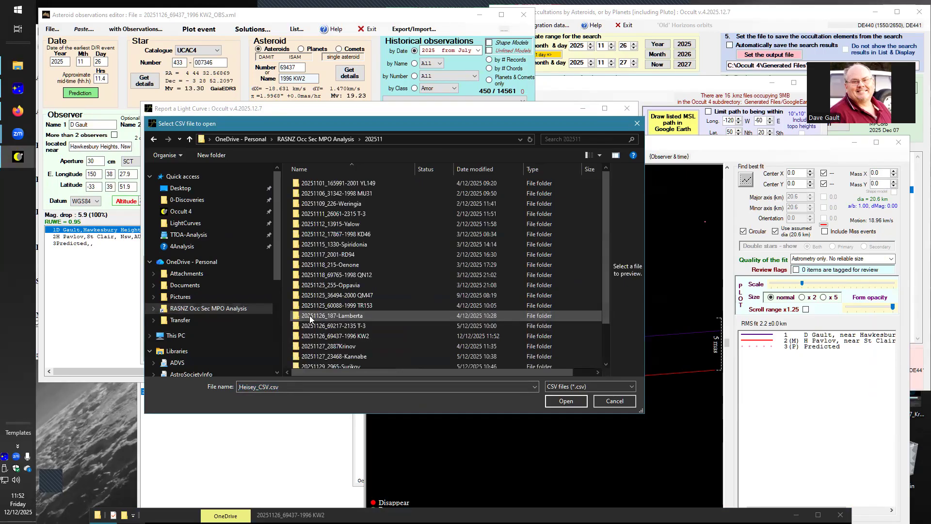
scroll(379, 305, down, 2)
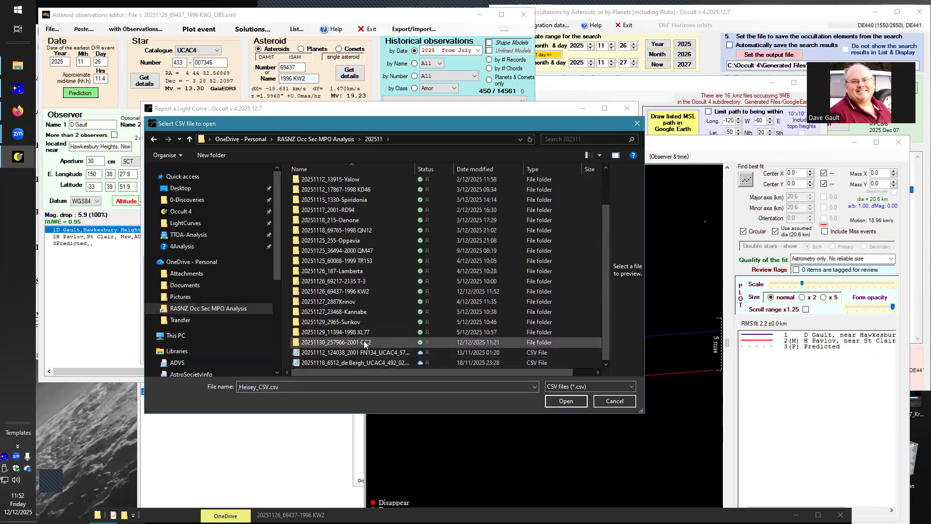
double_click(363, 292)
click(400, 183)
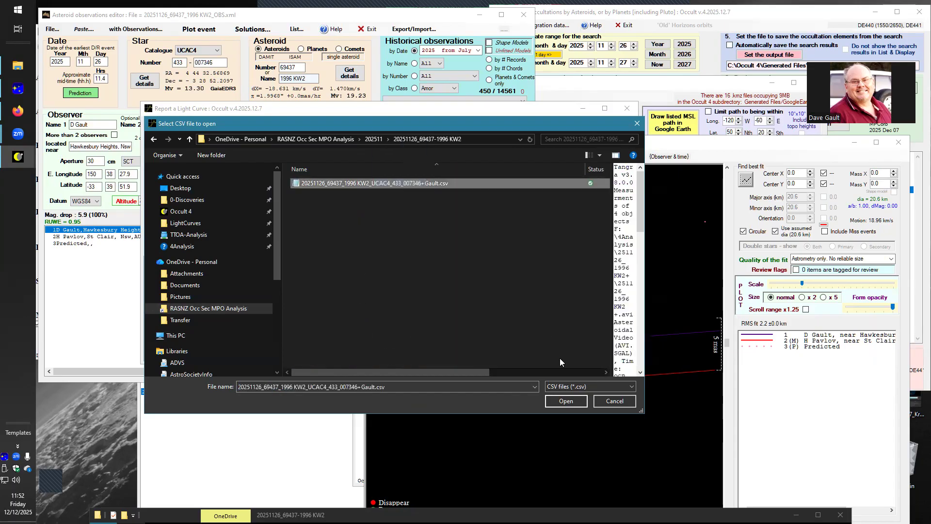
click(565, 401)
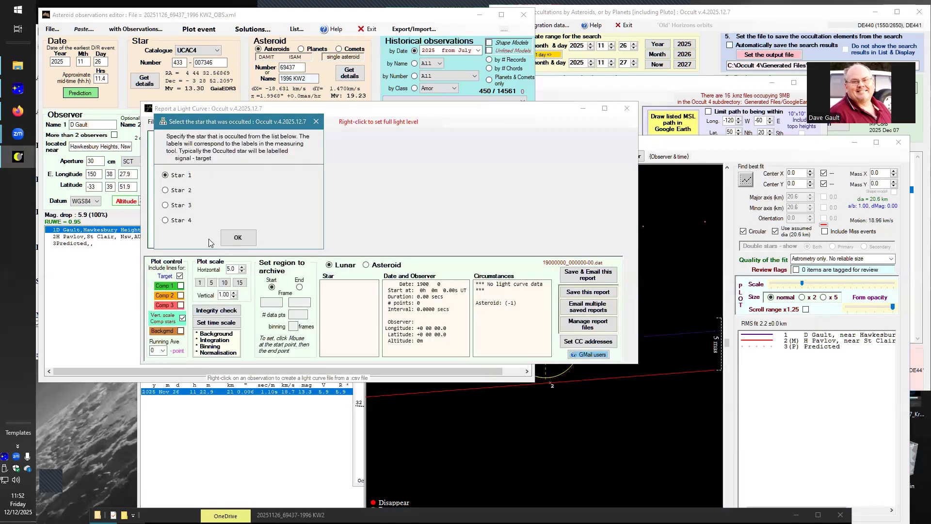
Step: Specify Star 1 as the occulted star and apply a binning of 2 frames with first frame 76
click(237, 238)
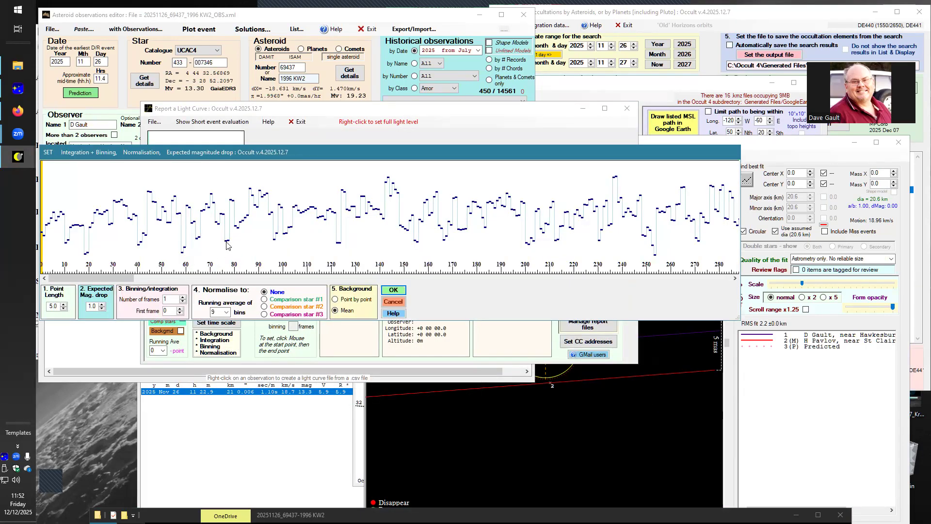
click(226, 244)
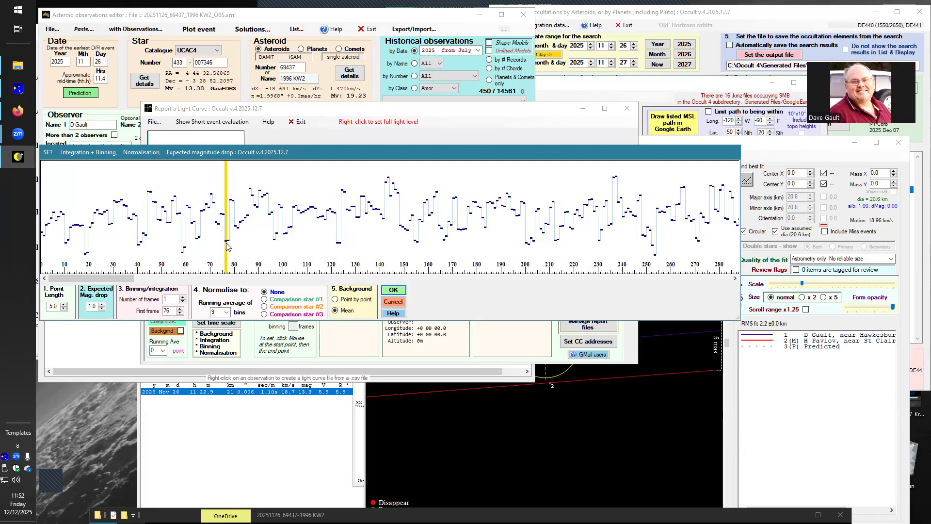
right_click(228, 243)
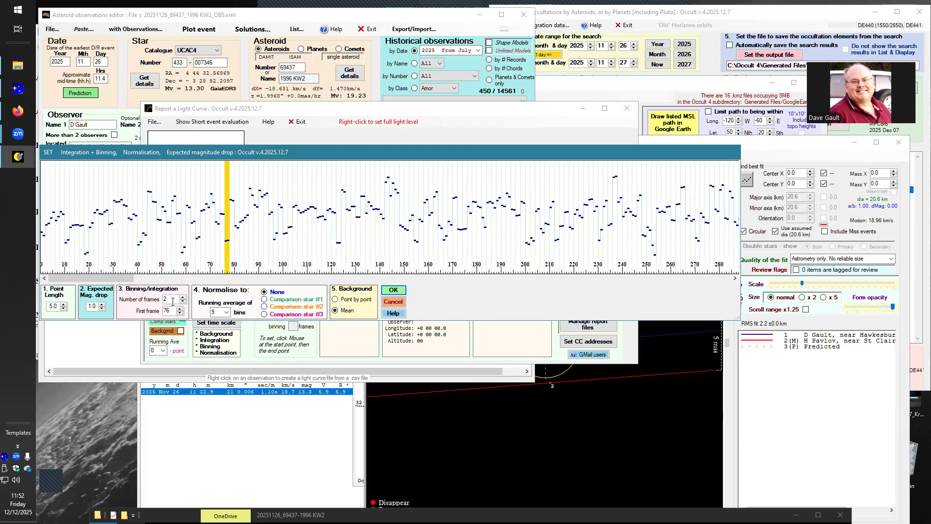
click(345, 303)
click(393, 290)
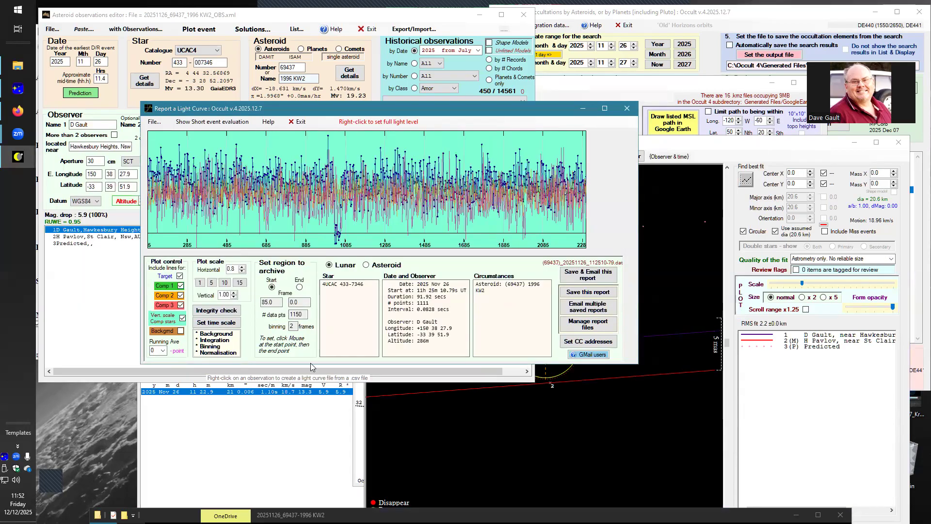
Step: Hide comparison stars 2 and 3 in the light curve and set the region to archive to frames 647 to 1421
click(180, 305)
click(181, 295)
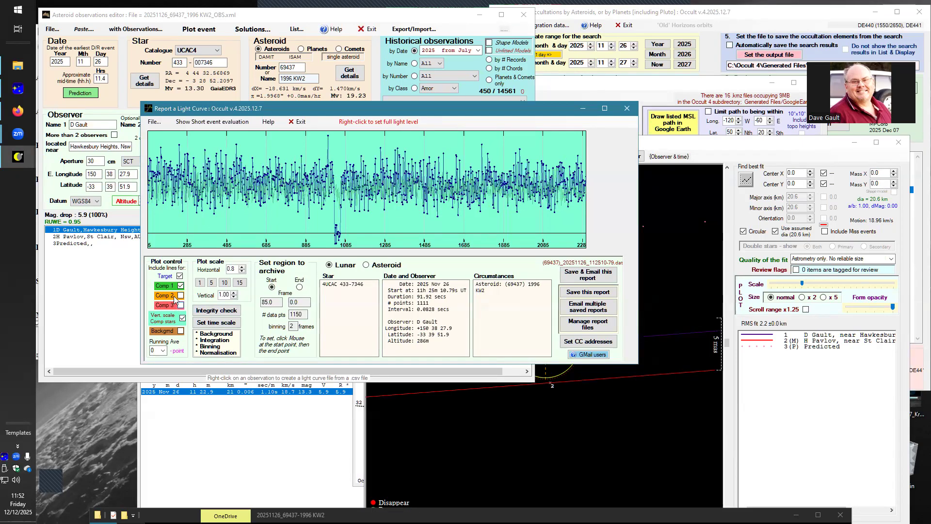
click(263, 201)
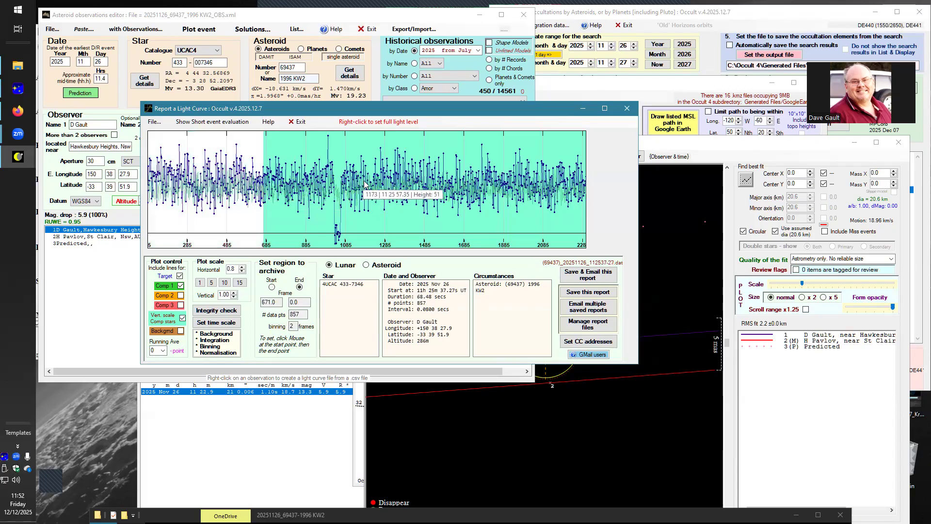
click(404, 187)
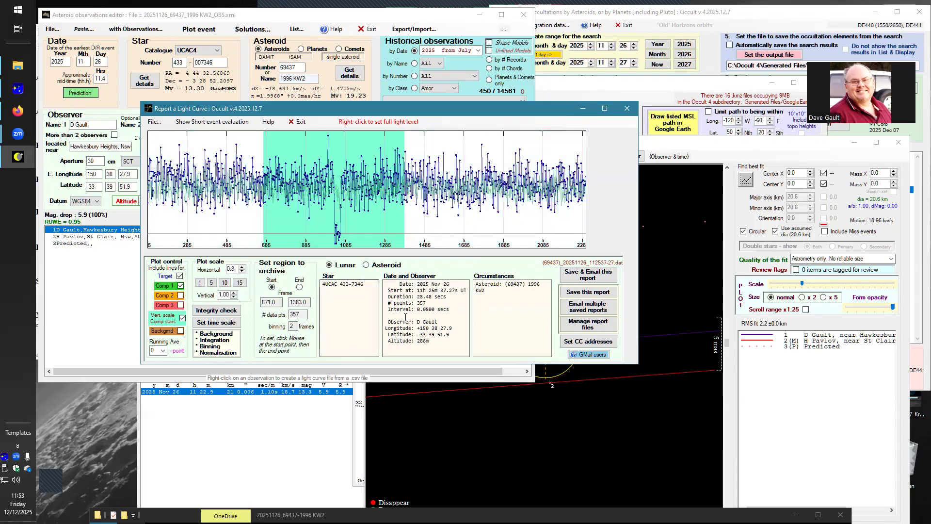
click(259, 191)
click(412, 197)
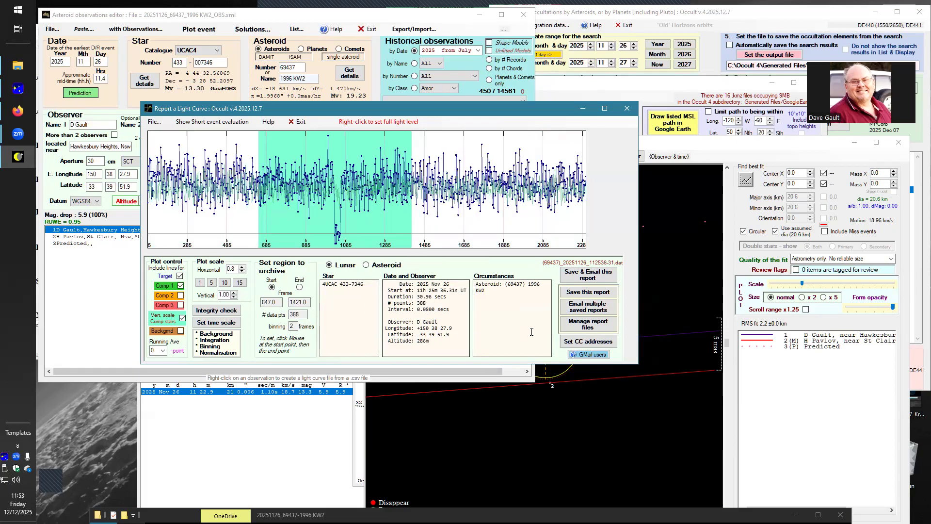
Step: Save the light curve report and close its form
click(574, 293)
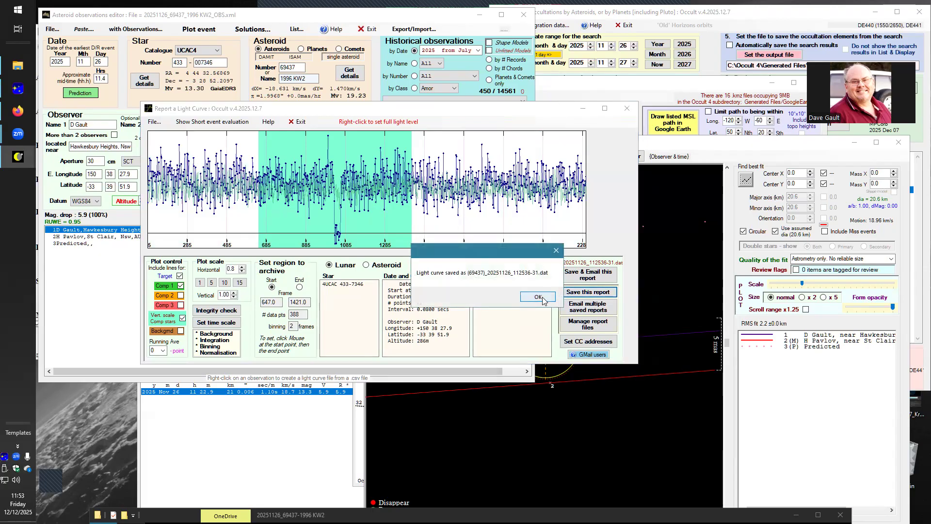
click(538, 297)
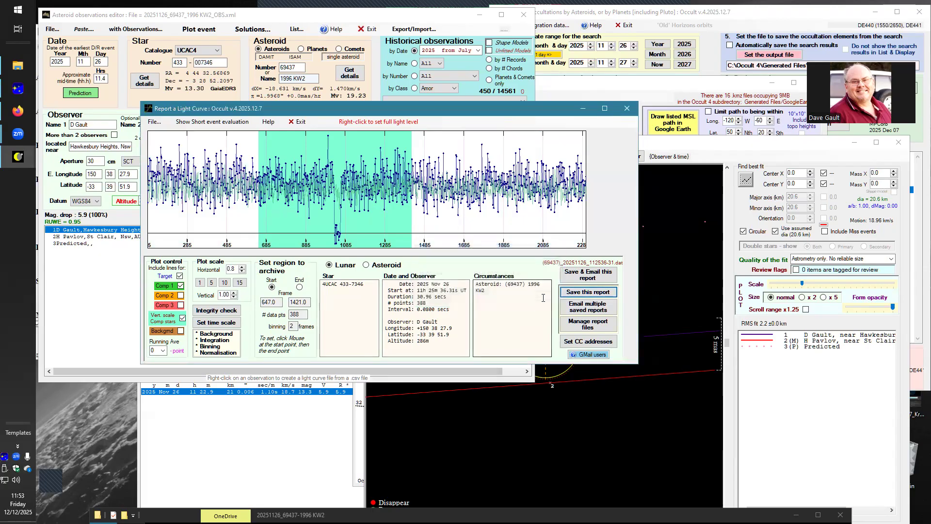
click(625, 112)
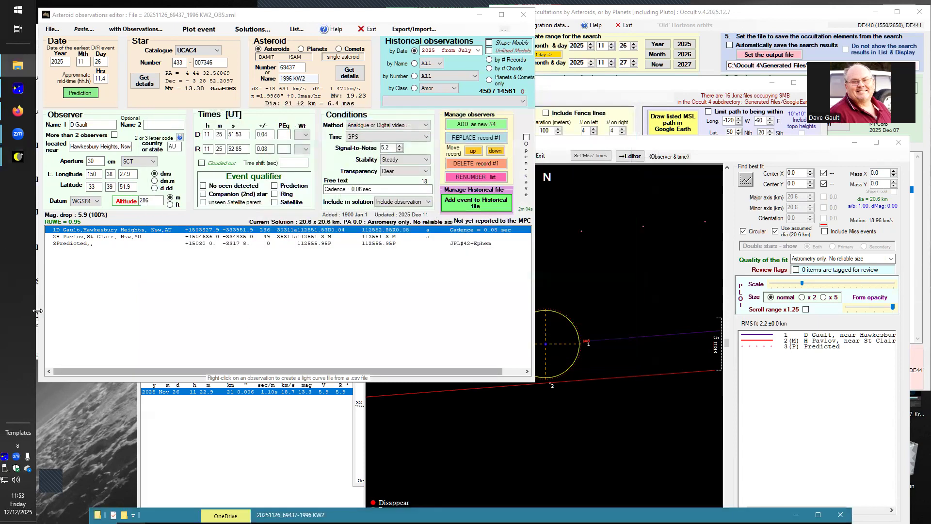
Step: Save the observations again to the event's OBS XML file
click(58, 29)
click(55, 31)
click(55, 32)
click(78, 126)
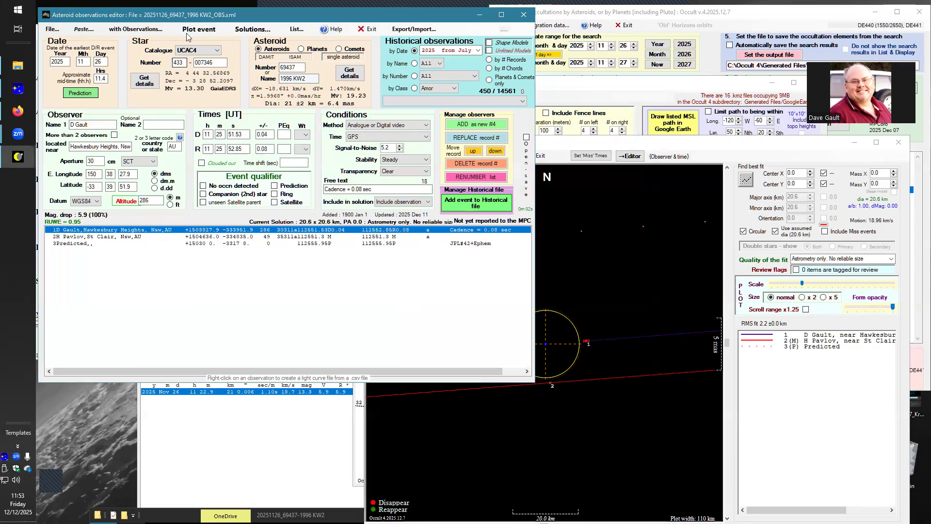
Step: Move the light curve report file (69437)_20251126_112536-31.dat from the LightCurves folder into the 20251126_69437-1996 KW2 event folder
click(26, 73)
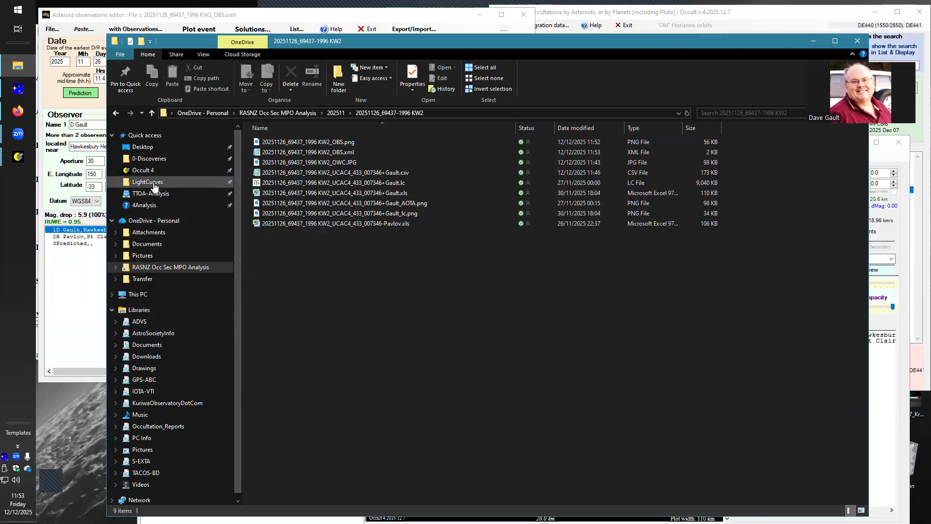
click(154, 186)
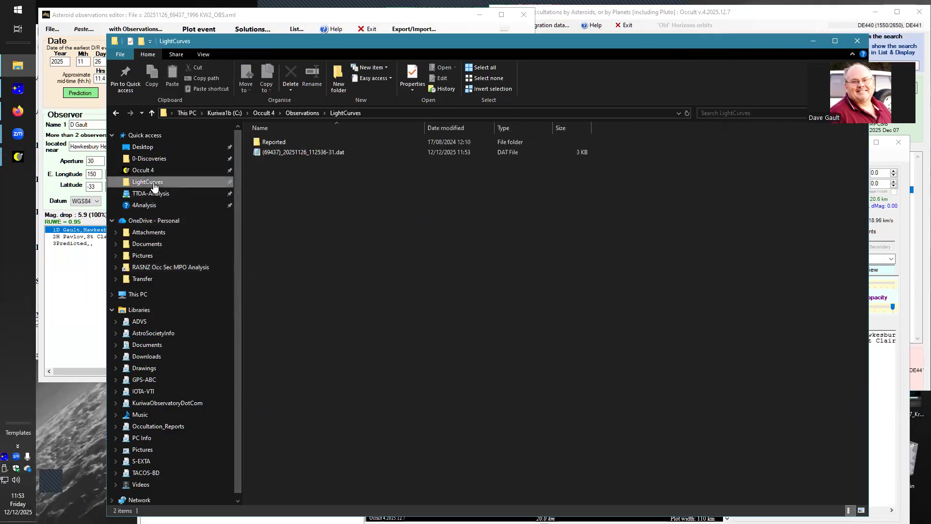
click(319, 152)
right_click(318, 152)
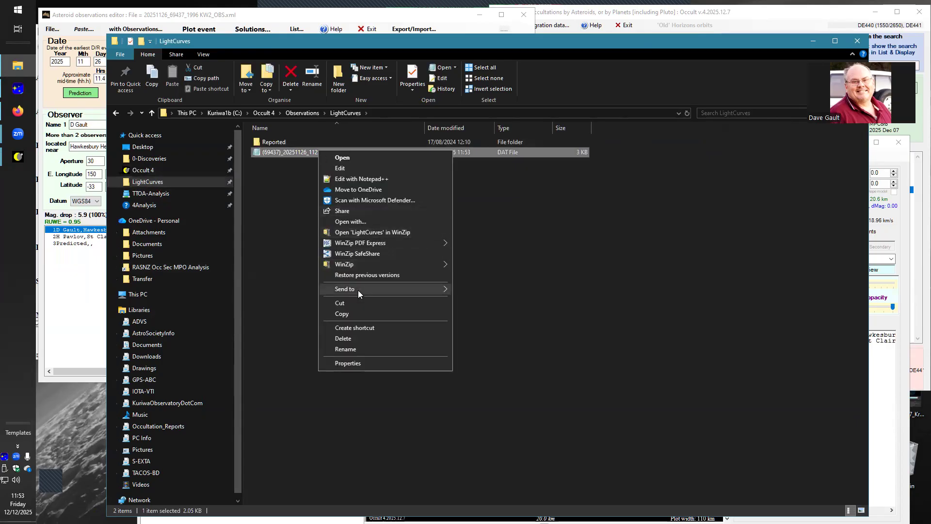
click(345, 303)
click(115, 112)
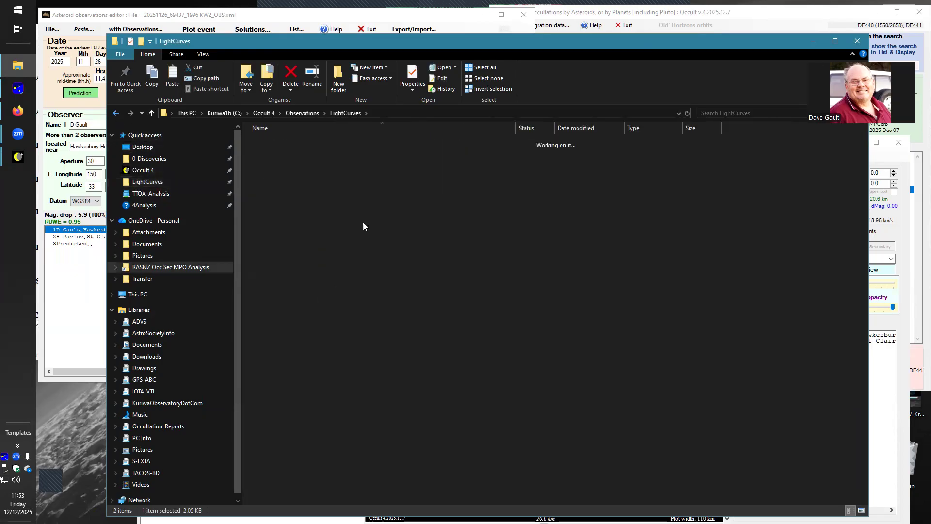
right_click(379, 270)
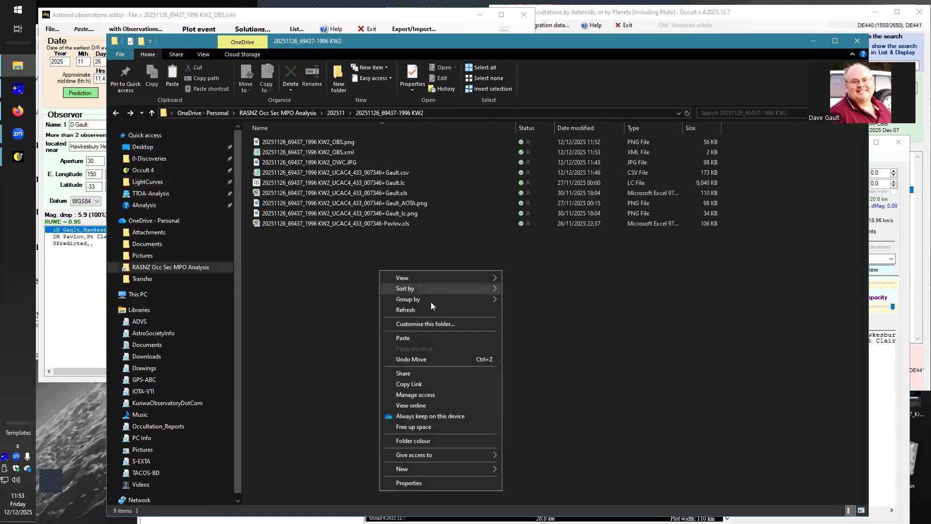
click(404, 339)
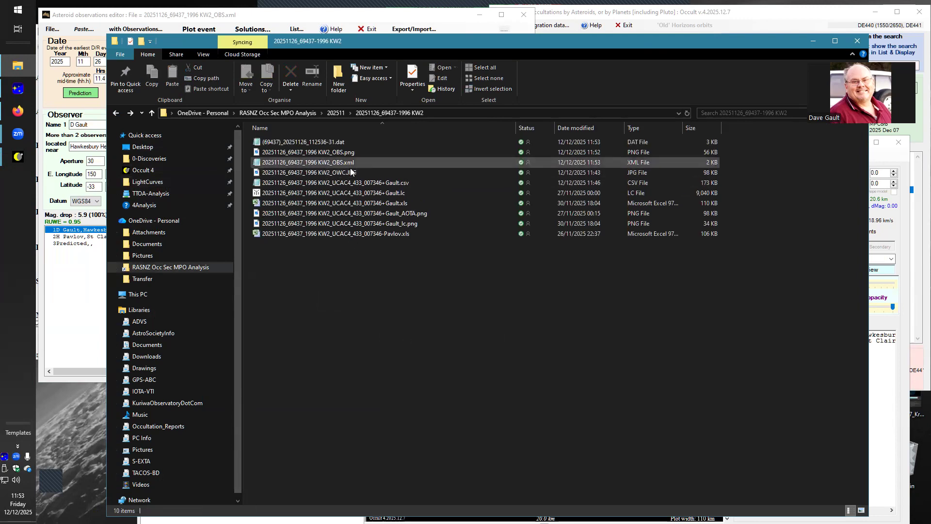
Step: Highlight the event's DAT report, OBS.png and OBS.xml files together as the finished set, then clear the selection
click(336, 164)
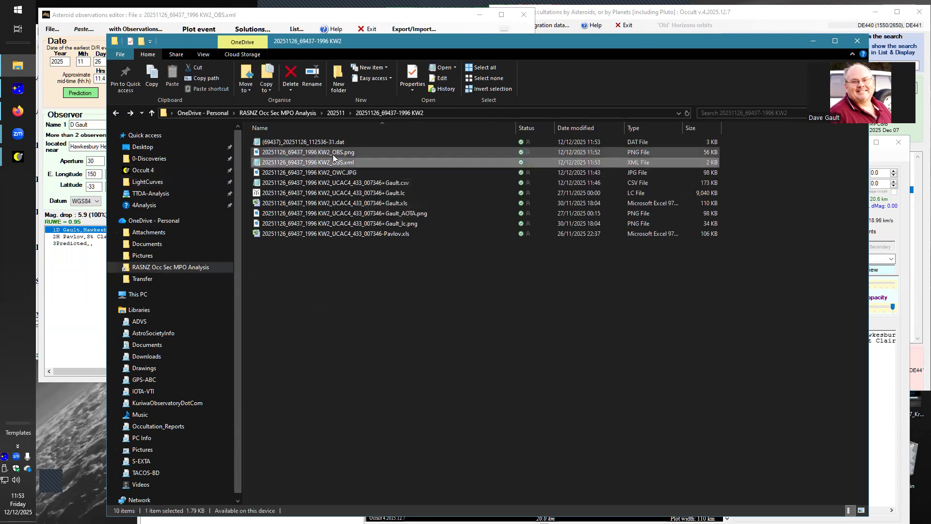
ctrl+click(333, 153)
ctrl+click(326, 142)
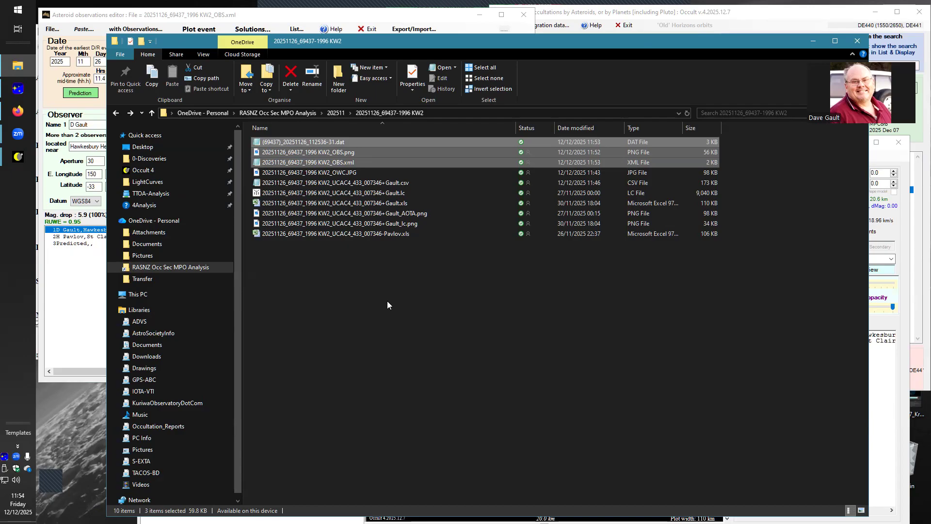
click(351, 300)
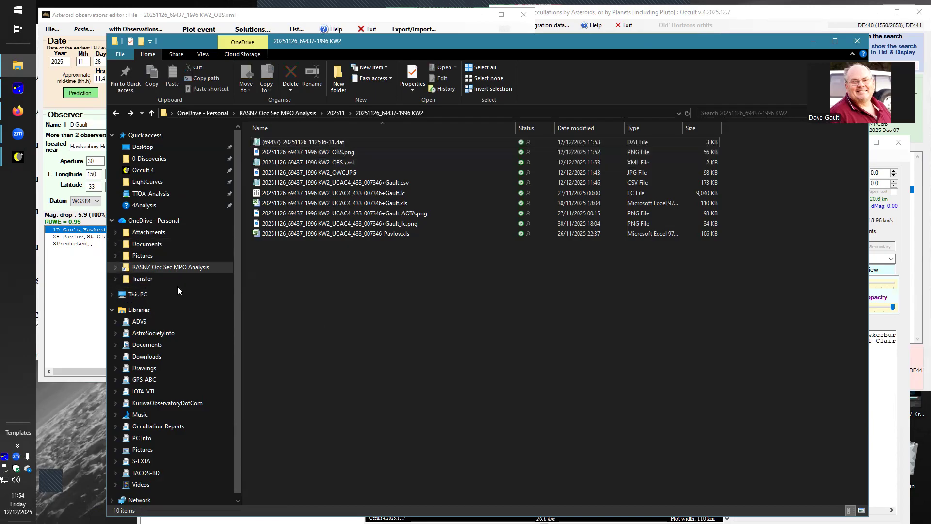
Step: Review the TTOA-Analysis folder by highlighting all its DAT, PNG and XML report files, then clear the selection
click(150, 193)
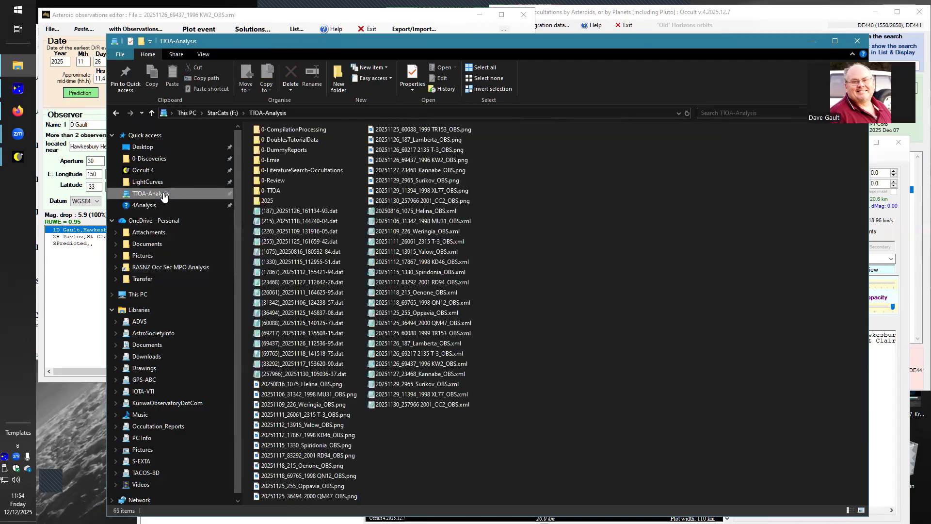
click(308, 211)
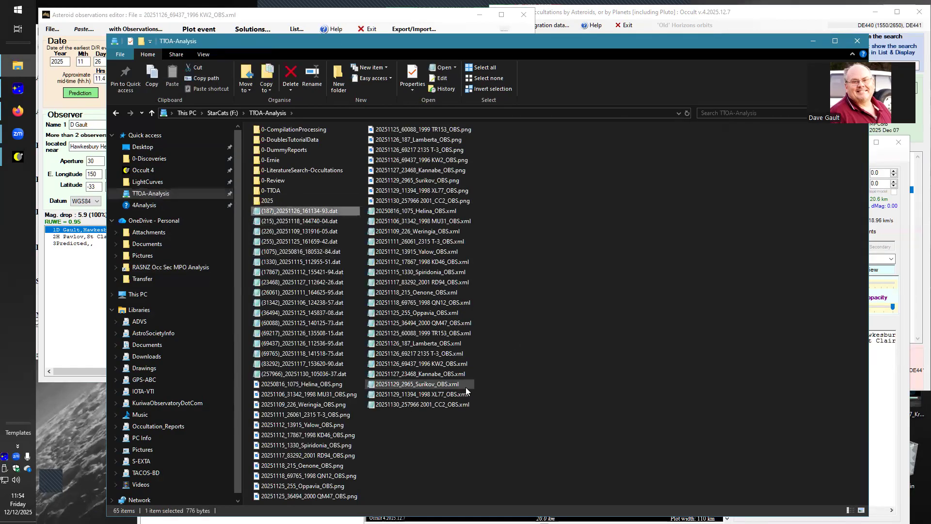
shift+click(418, 406)
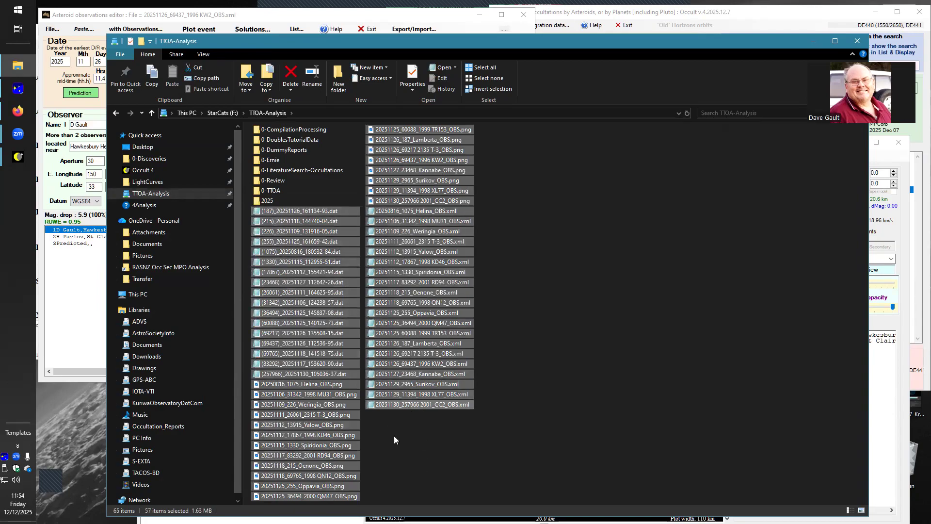
click(479, 459)
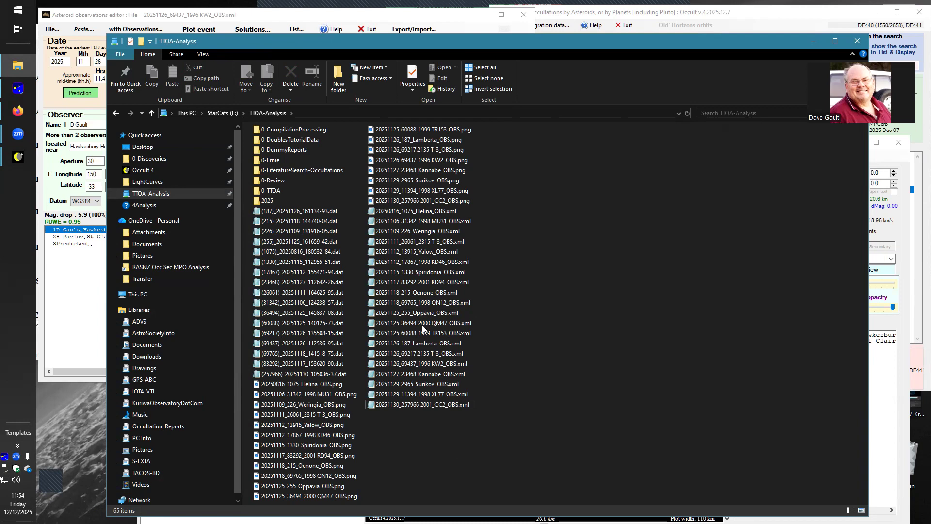
Step: Close the asteroid observations editor, the remaining Occult windows and the TTOA-Analysis folder window
drag(599, 44, 584, 342)
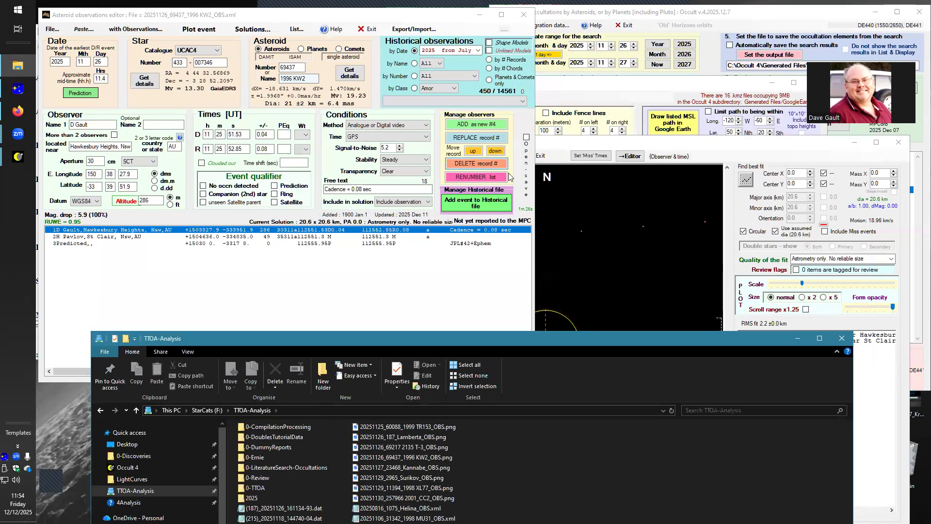
click(464, 286)
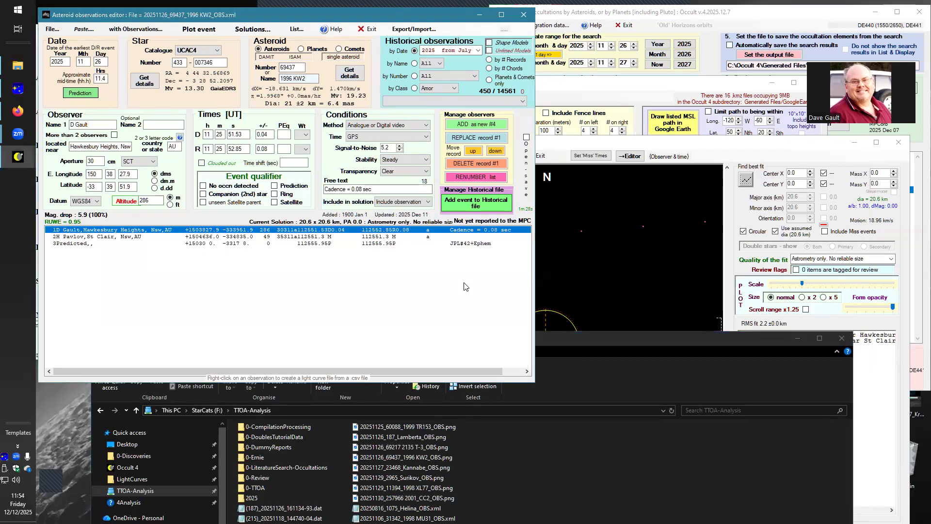
click(883, 400)
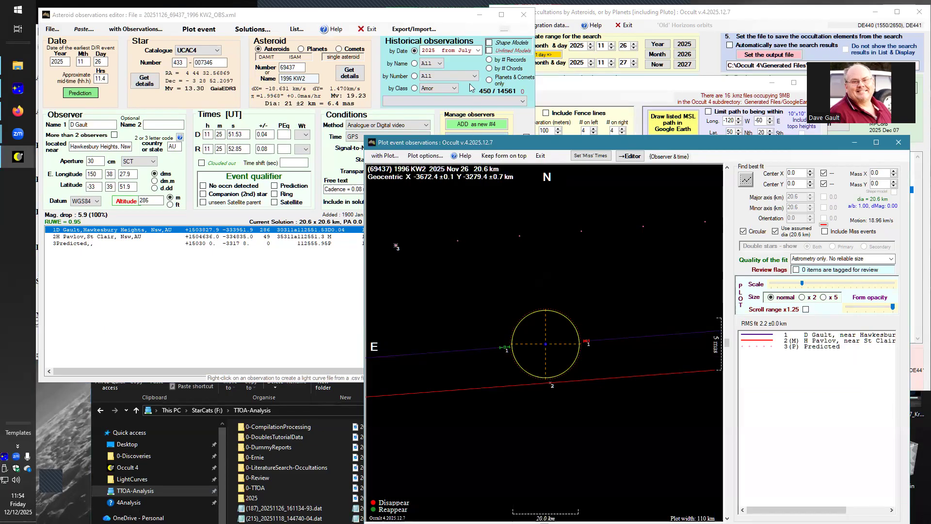
click(520, 19)
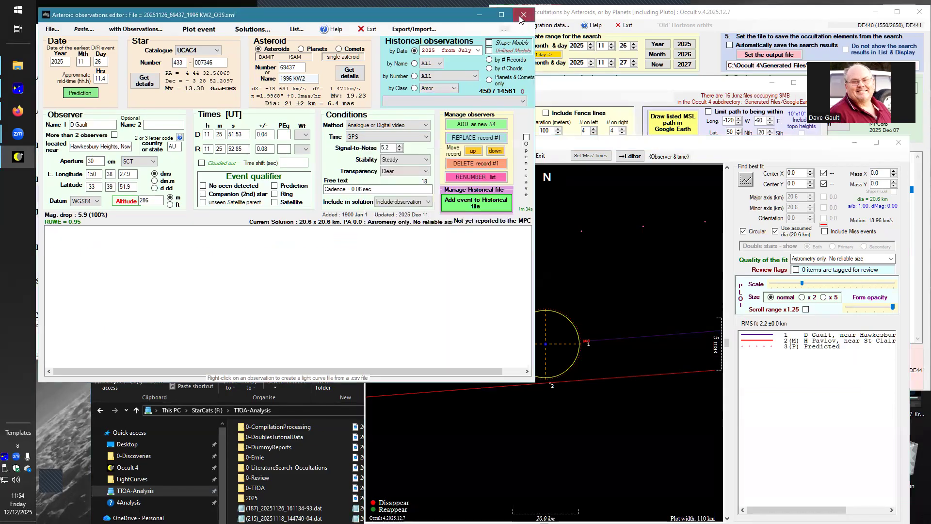
click(521, 18)
click(388, 39)
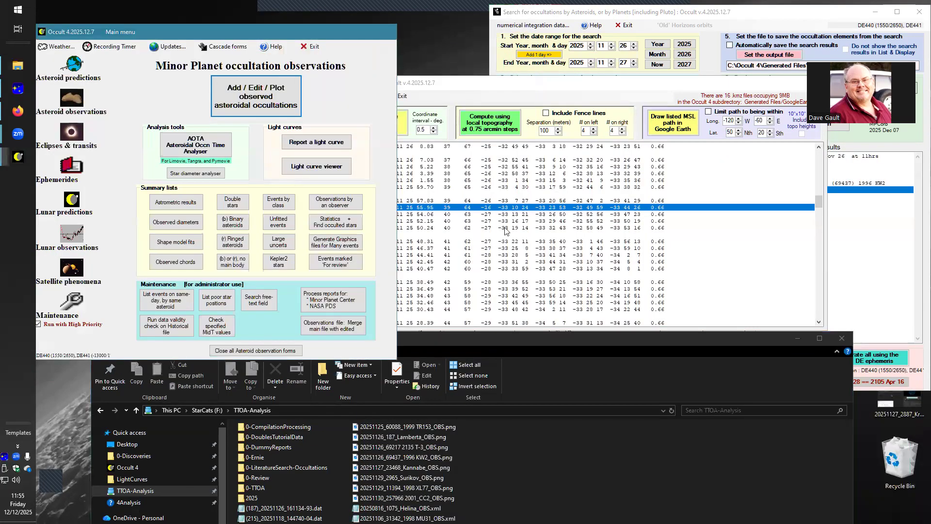
click(849, 341)
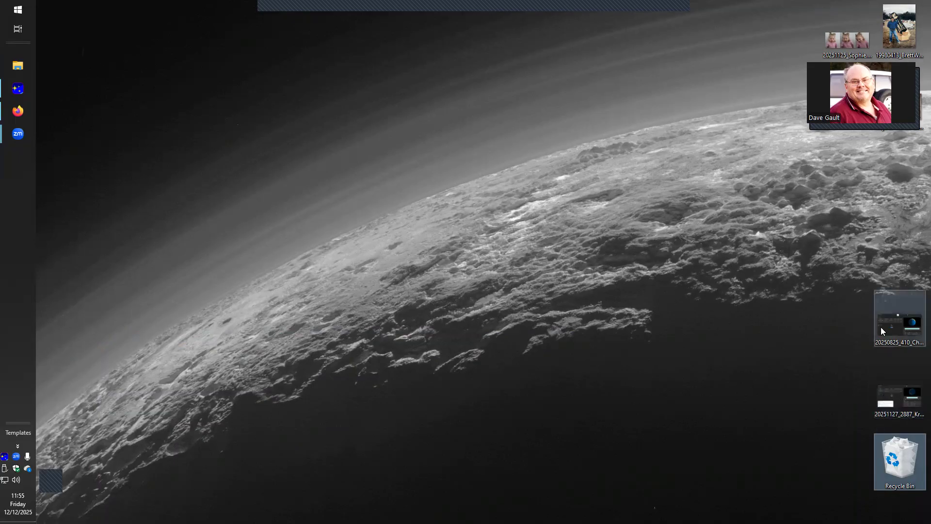
Step: View the 20250825_410_Chloris_OWC.png image from the desktop and reposition its window lower on the screen
drag(832, 316, 903, 410)
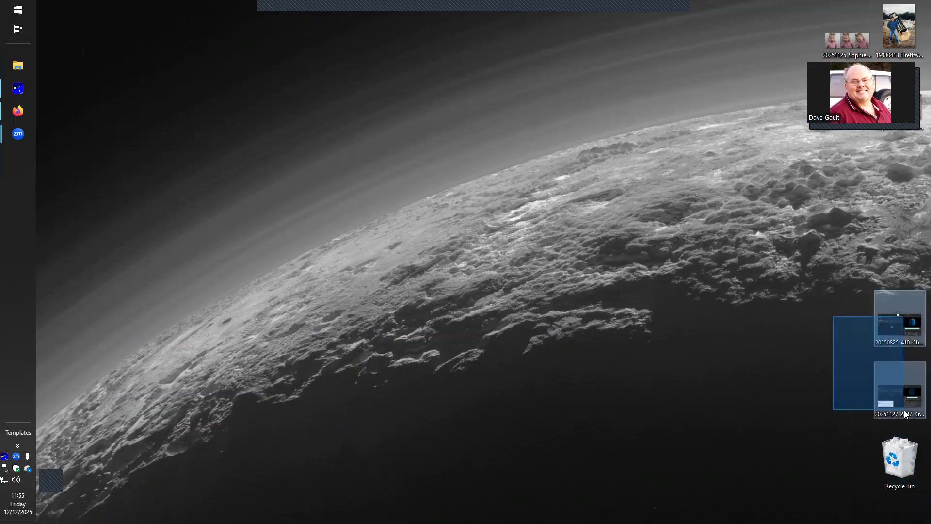
click(708, 402)
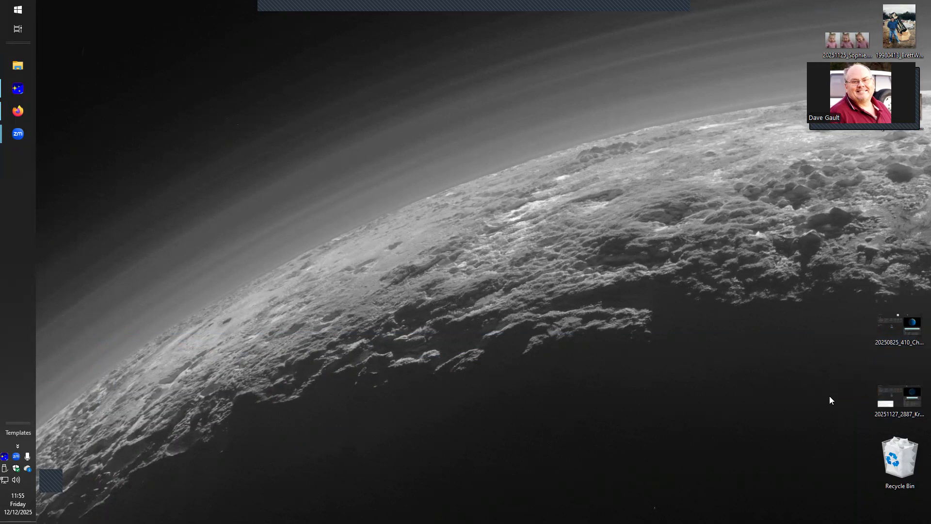
click(889, 329)
double_click(889, 329)
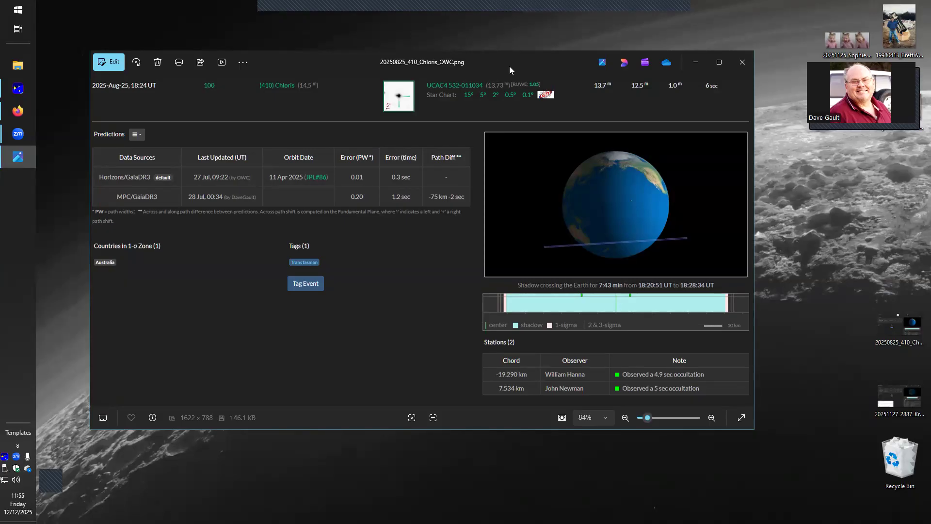
drag(509, 66, 528, 149)
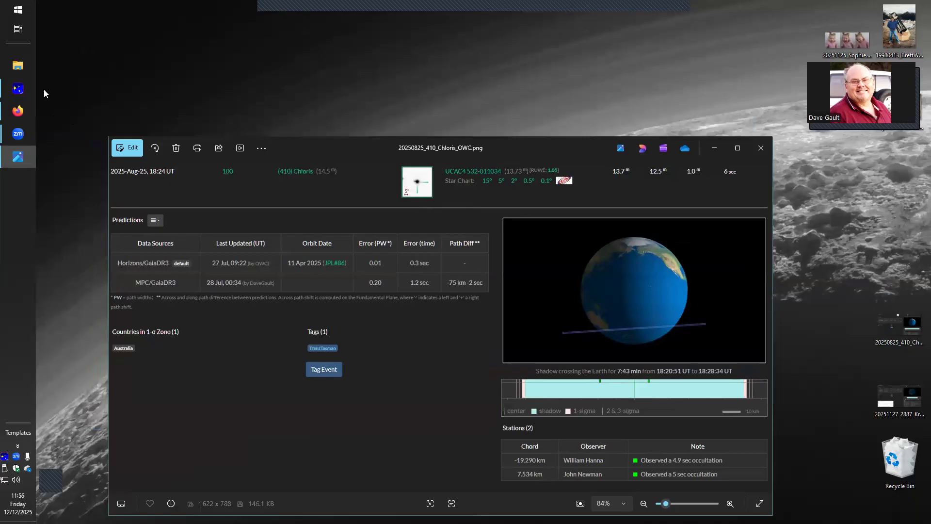
Step: Open the 20250825_410Chloris event folder inside 2025\202508 of RASNZ Occ Sec MPO Analysis
key(super+e)
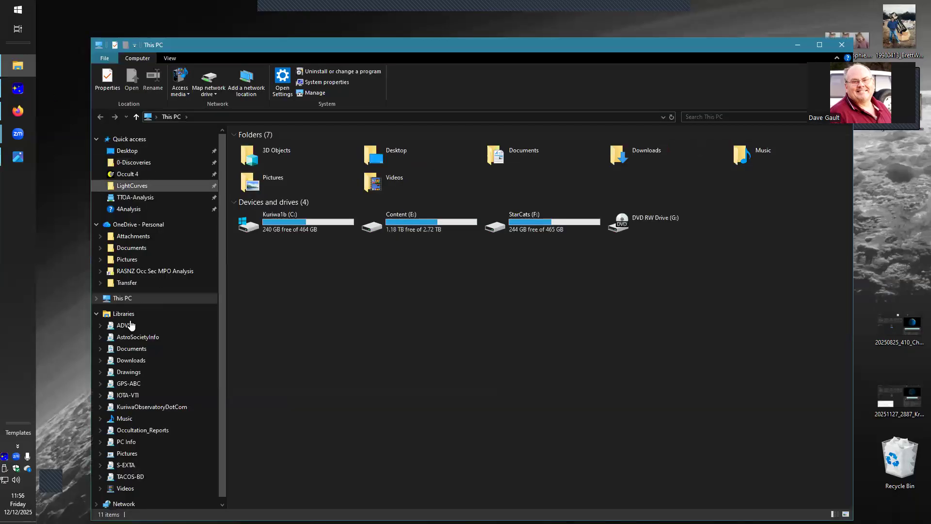
click(156, 272)
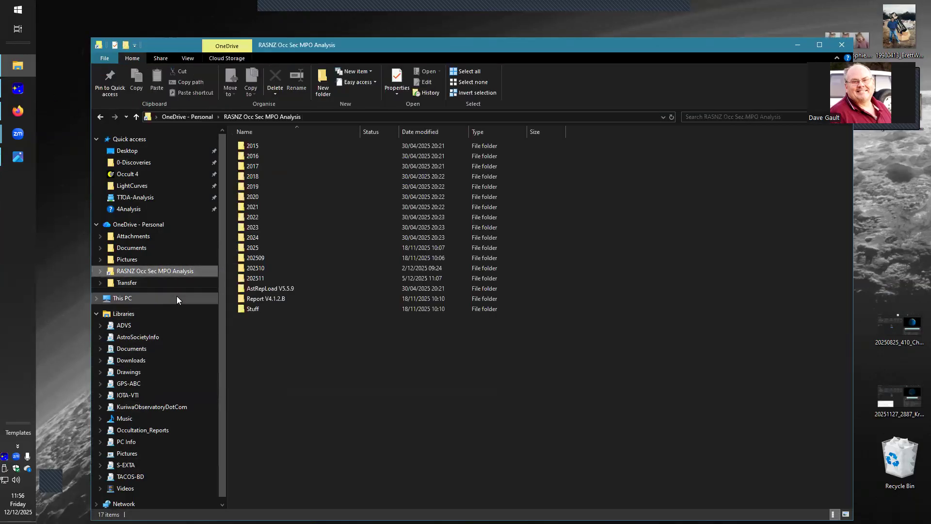
double_click(253, 251)
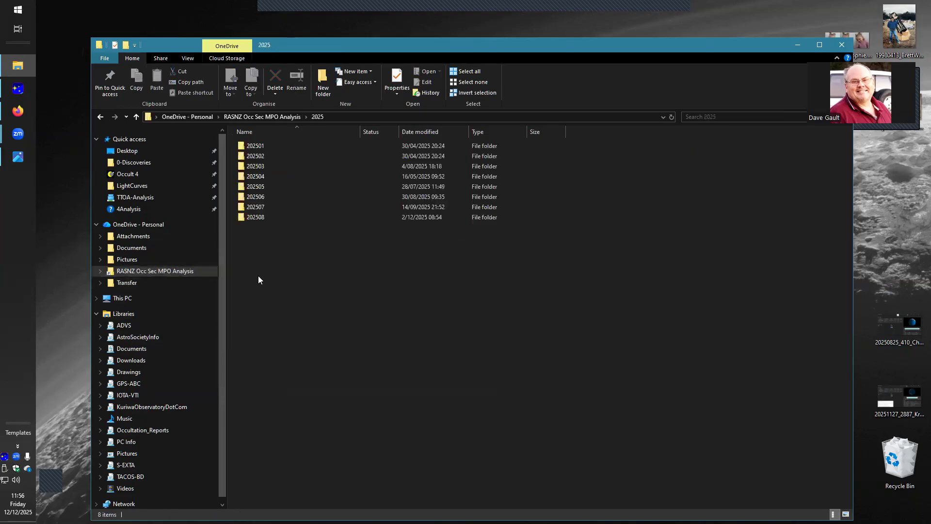
double_click(255, 217)
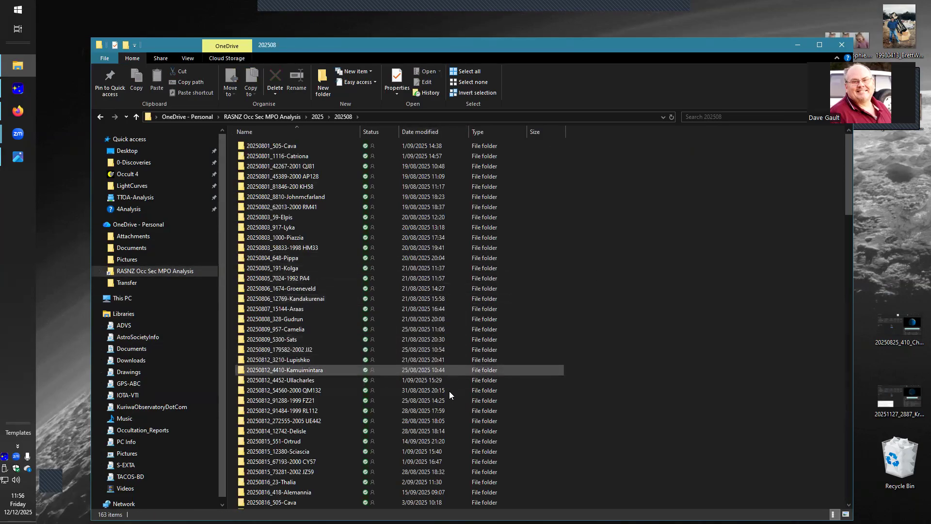
scroll(449, 378, down, 3)
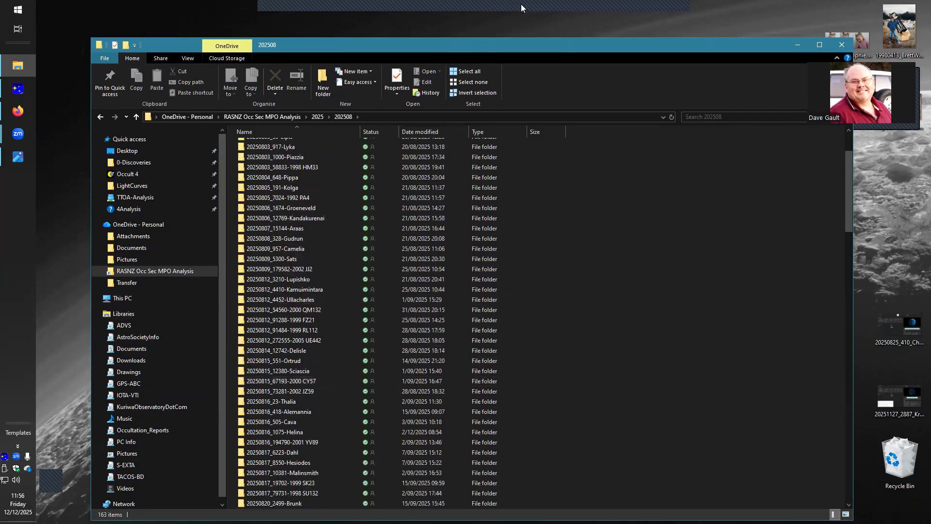
drag(482, 48, 457, 37)
scroll(271, 412, down, 7)
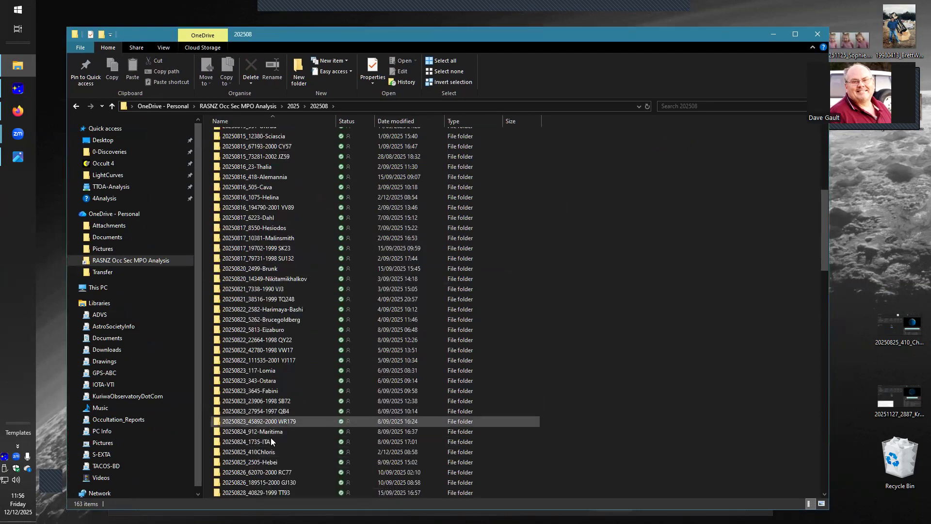
double_click(267, 350)
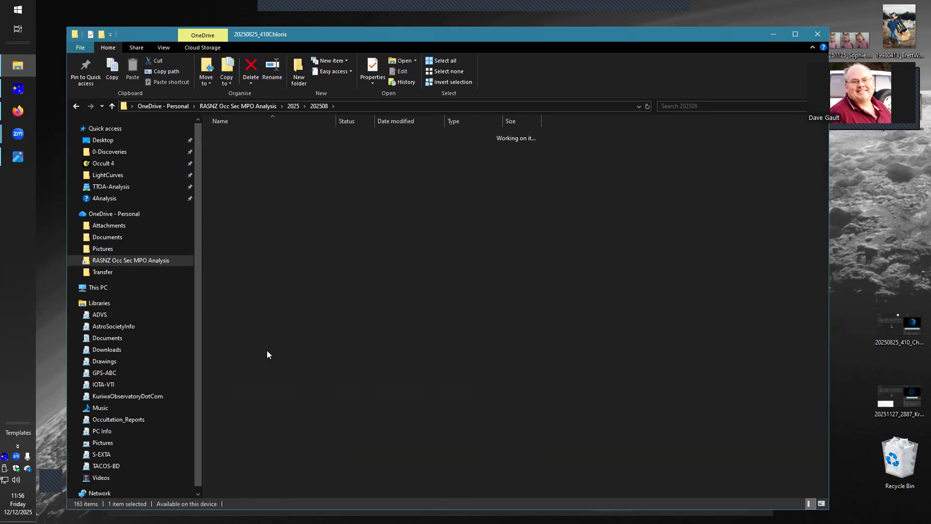
Step: View the Chloris OWC image from the event folder and widen the Name column to read the full file names
double_click(283, 136)
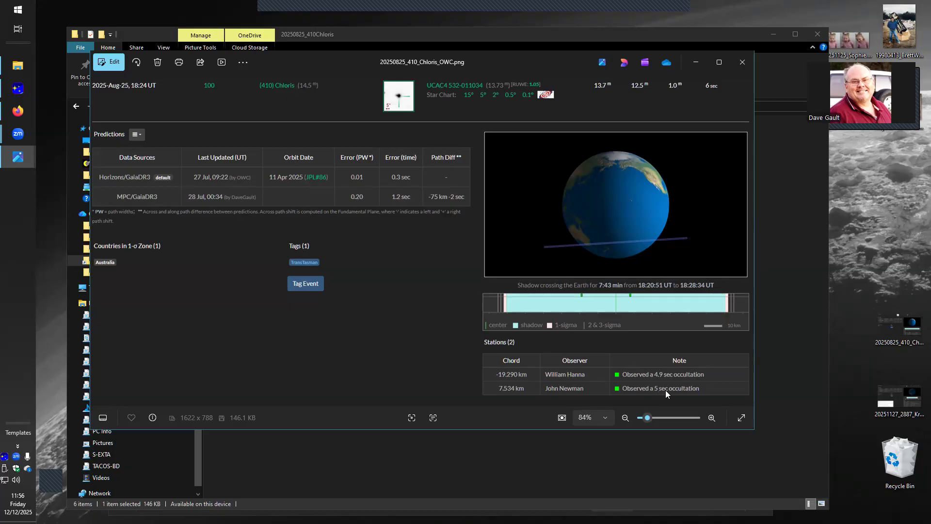
click(583, 470)
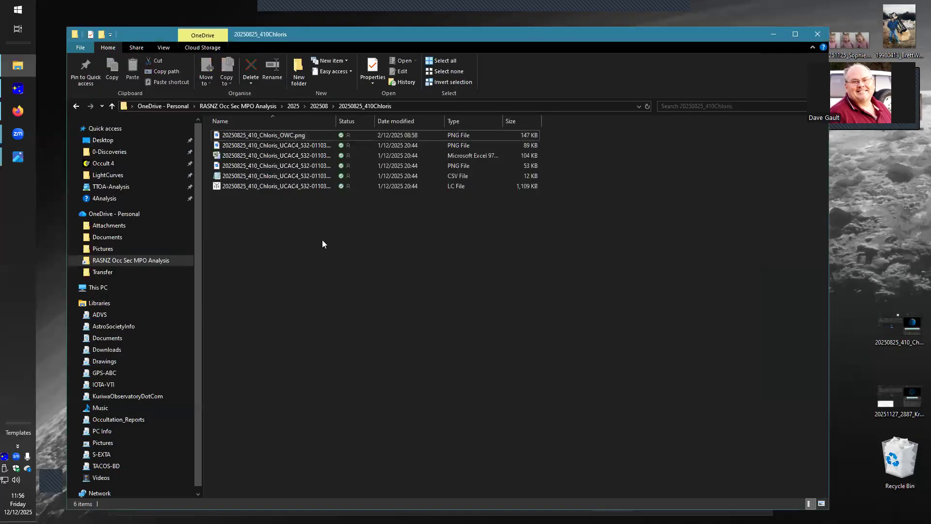
drag(335, 120, 615, 121)
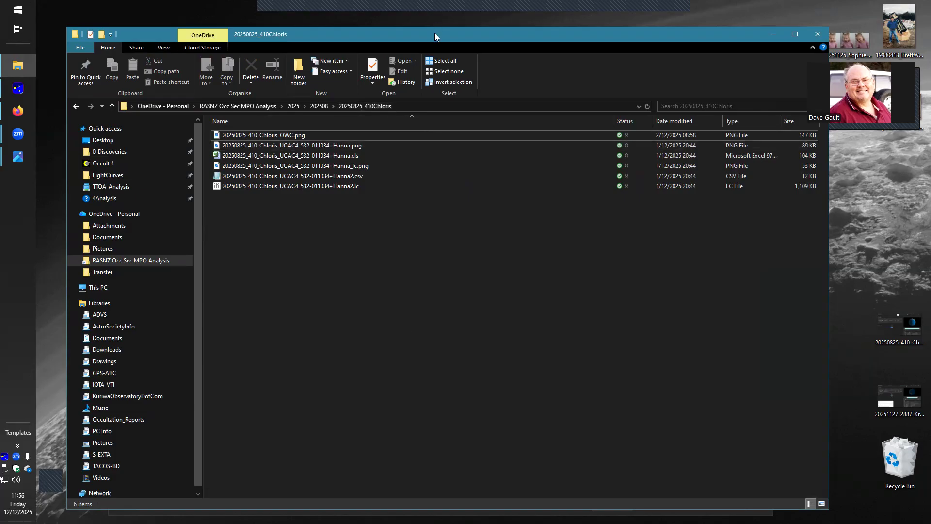
Step: Move the Chloris folder window down out of the way and close both open OWC images
drag(434, 39, 438, 425)
click(351, 318)
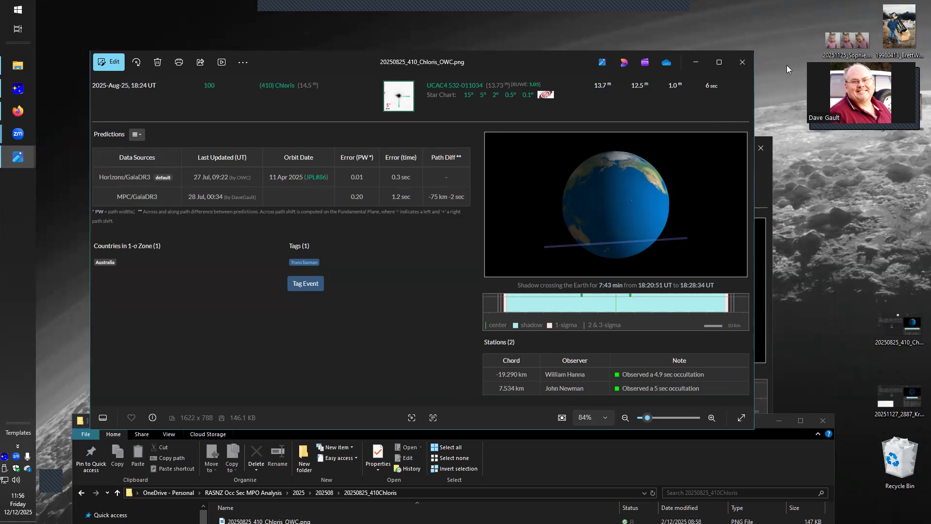
click(745, 62)
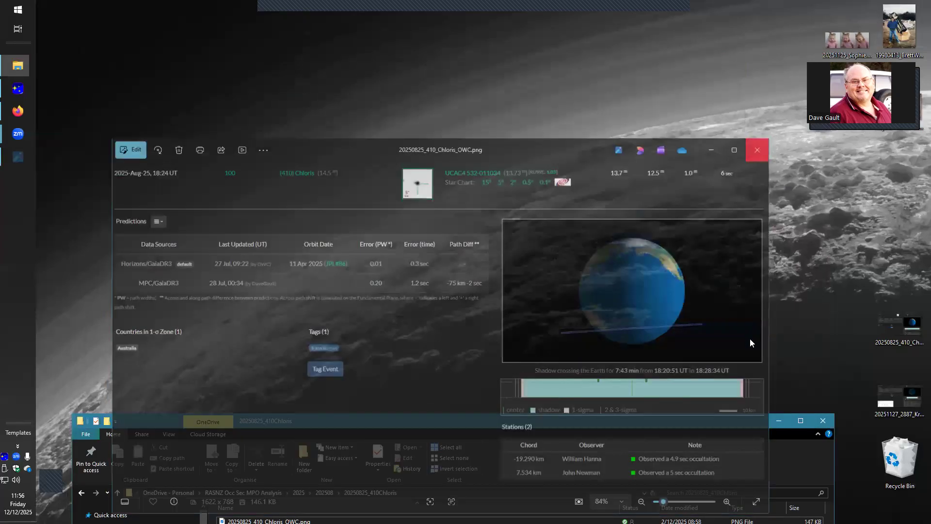
click(752, 148)
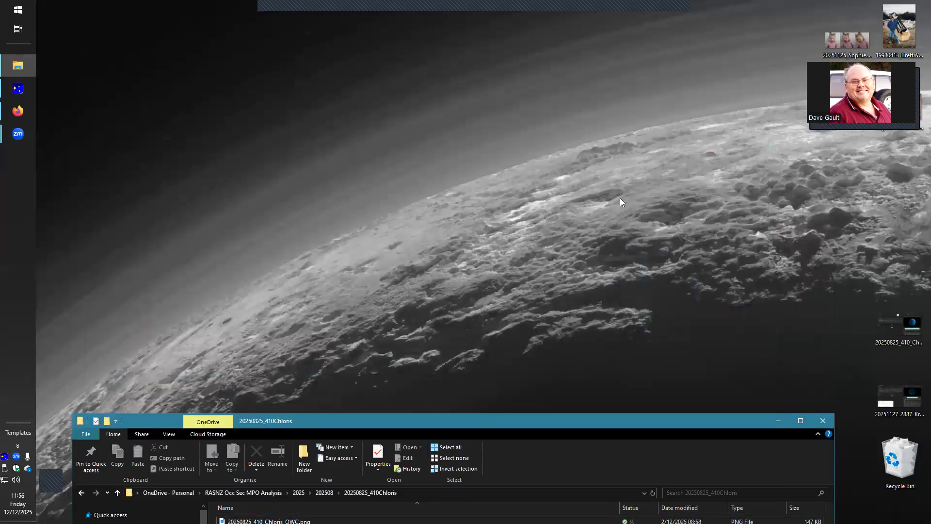